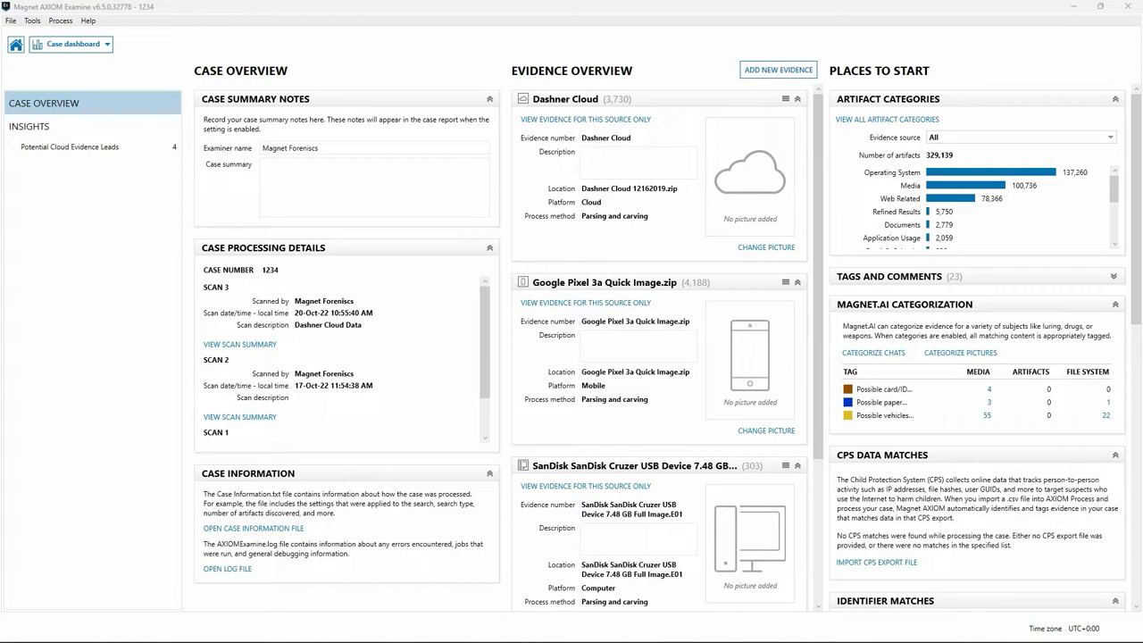
- Open the Artifacts explorer and list the Cloud Passwords and Tokens under Refined Results
{"action": "left_click", "coordinate": [100, 52]}
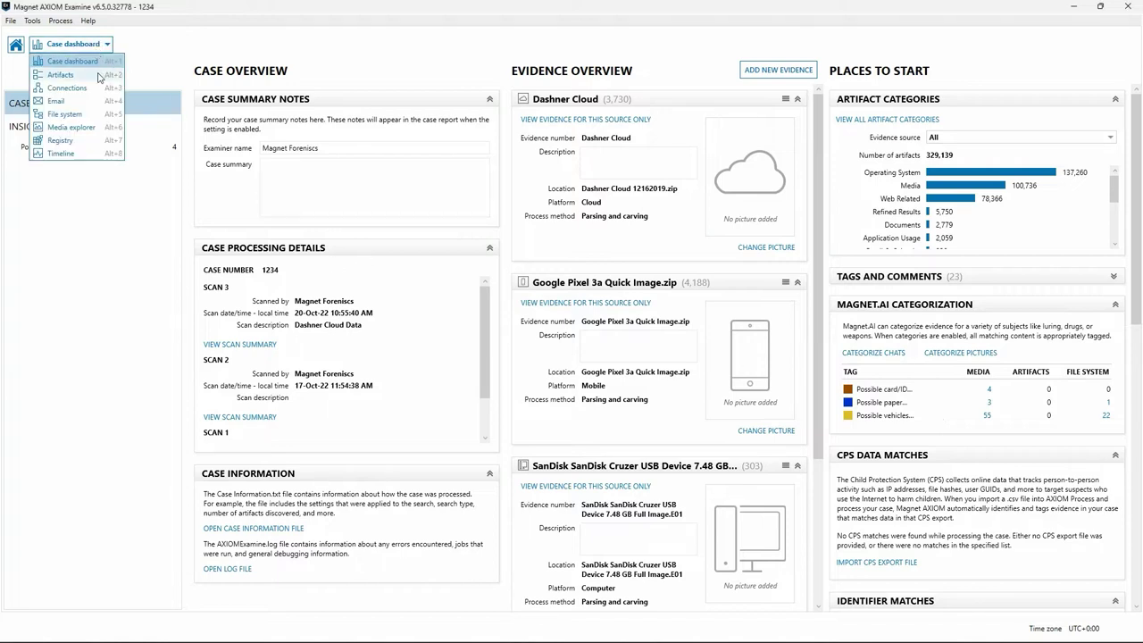
{"action": "left_click", "coordinate": [100, 77]}
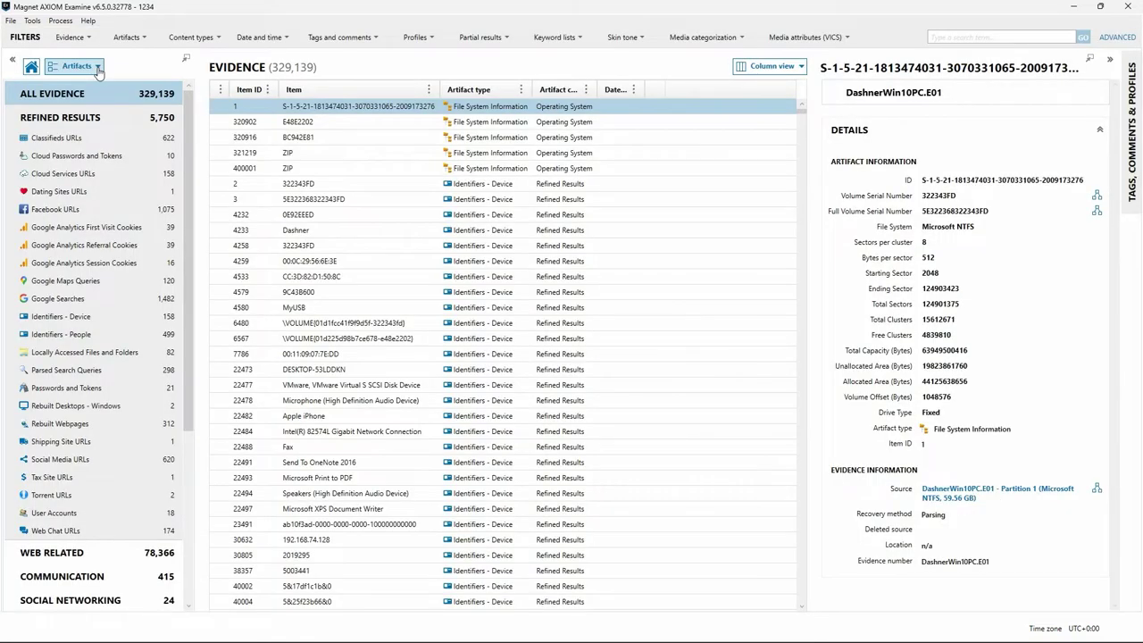
{"action": "left_click", "coordinate": [112, 161]}
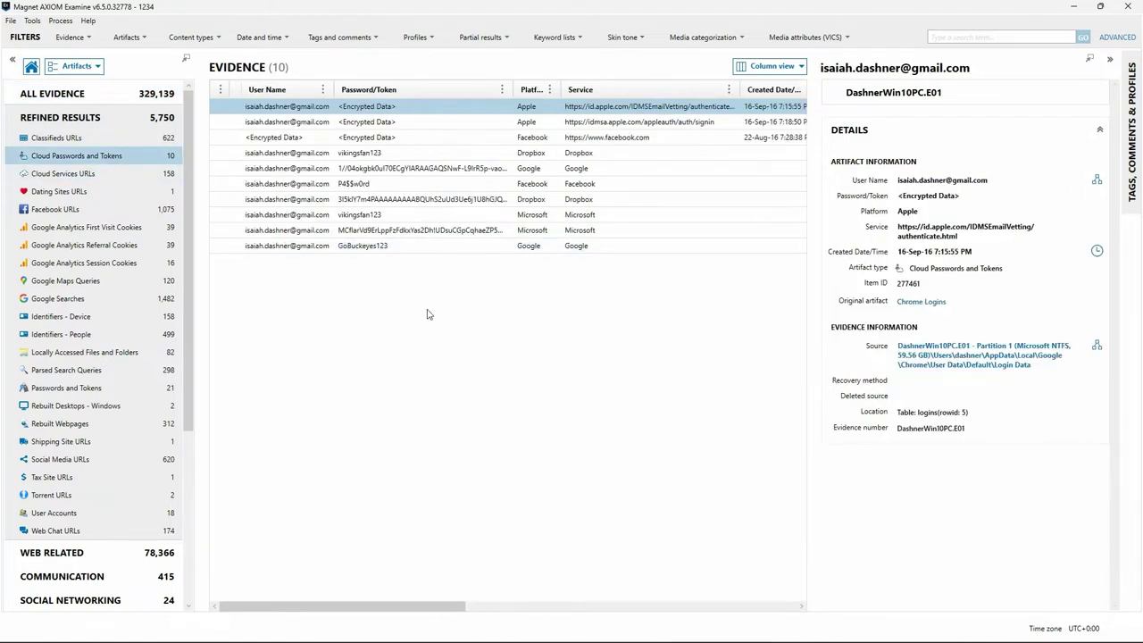
- Tag the four entries with readable plain-text passwords (Dropbox, Facebook, Microsoft, Google) with a new tag named "Recovered Passwords"
{"action": "left_click", "coordinate": [390, 153]}
{"action": "left_click", "coordinate": [368, 184]}
{"action": "left_click", "coordinate": [370, 216], "text": "ctrl"}
{"action": "left_click", "coordinate": [377, 247], "text": "ctrl"}
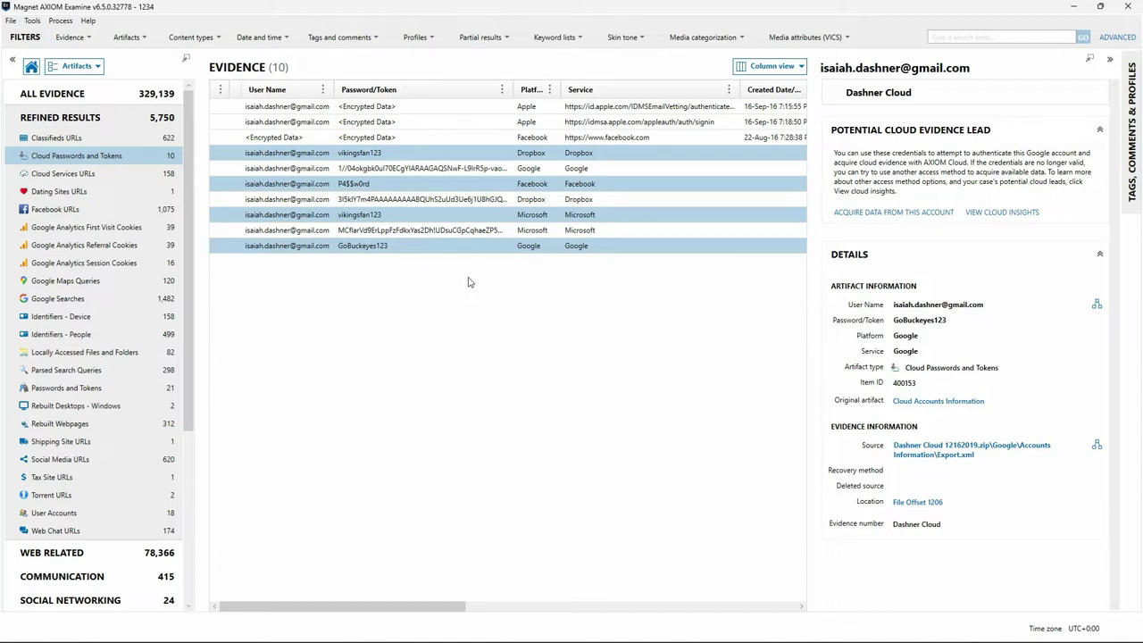
{"action": "left_click", "coordinate": [1128, 145]}
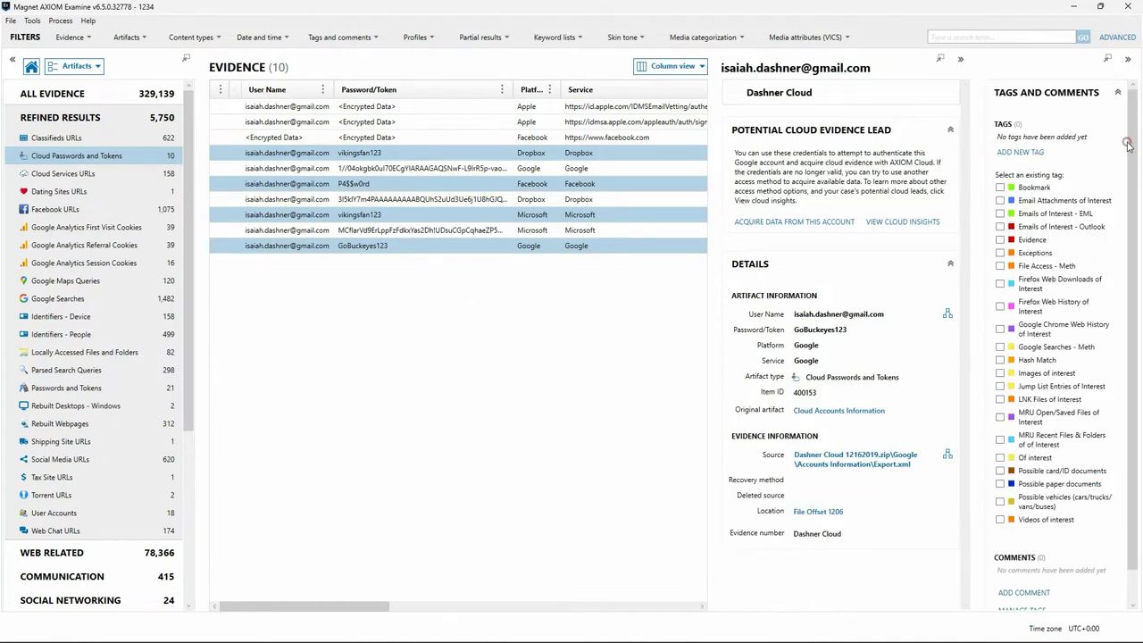
{"action": "left_click", "coordinate": [1025, 153]}
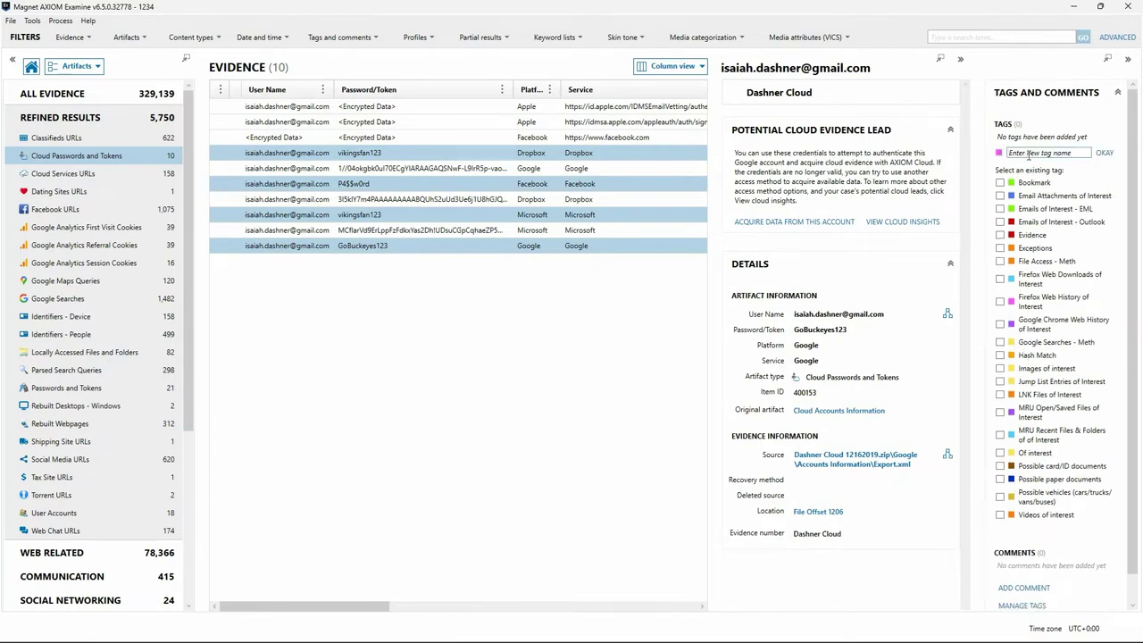
{"action": "type", "text": "Recovered Passwords"}
{"action": "key", "text": "Return"}
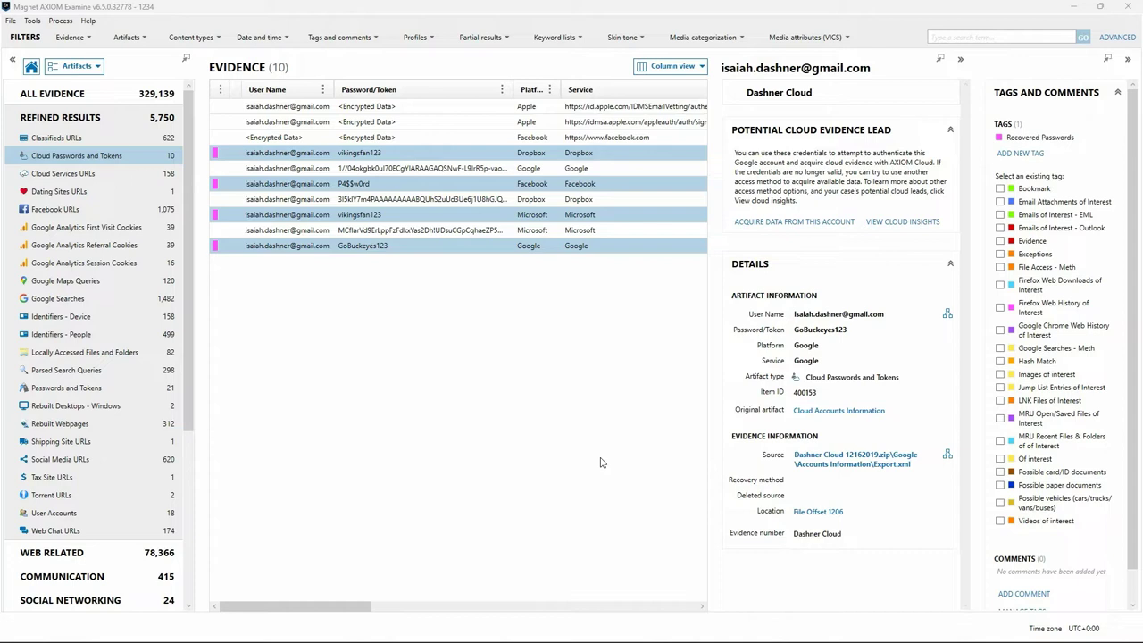
- Add a comment to the selected password entries noting that the password information is associated with the account holder's cloud accounts
{"action": "left_click", "coordinate": [327, 606]}
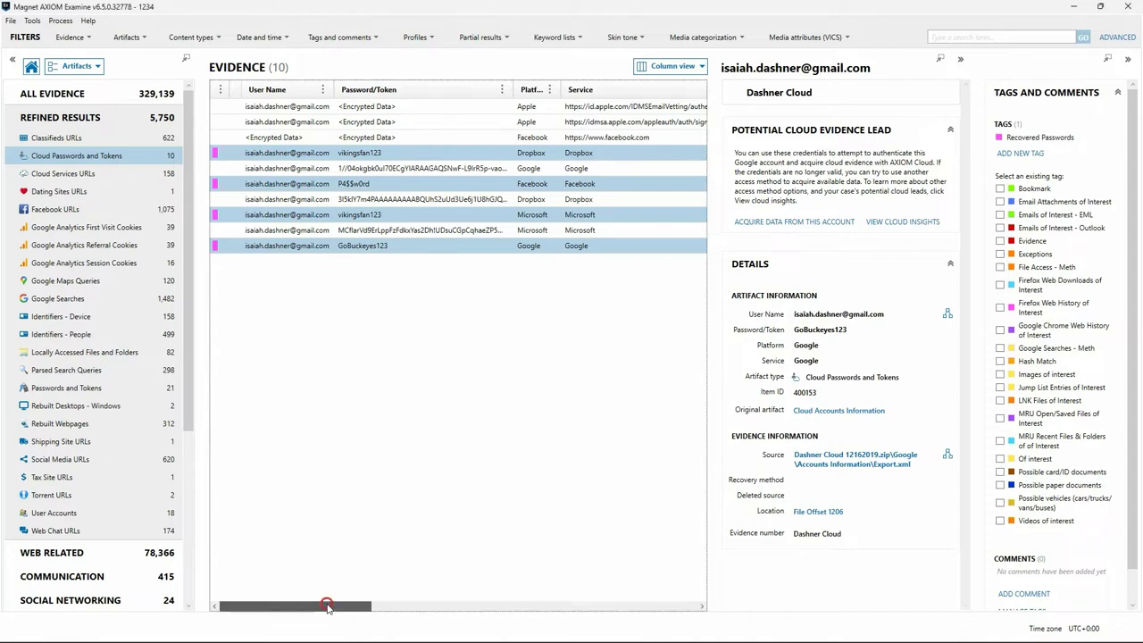
{"action": "left_click_drag", "start_coordinate": [328, 607], "coordinate": [555, 593]}
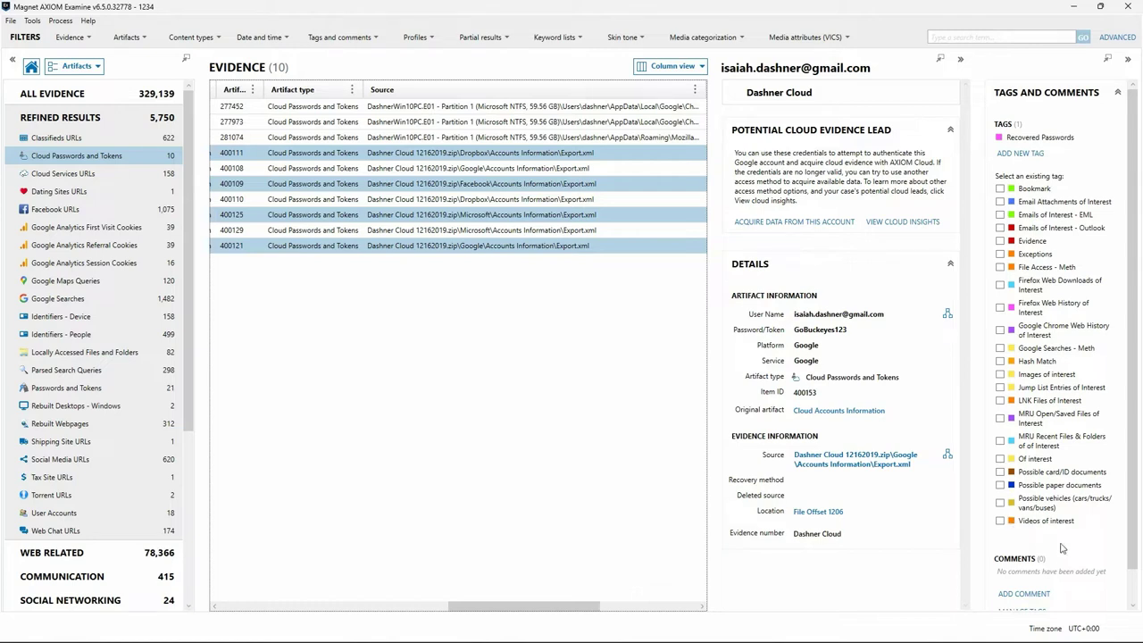
{"action": "scroll", "coordinate": [1042, 585], "scroll_direction": "down", "scroll_amount": 1}
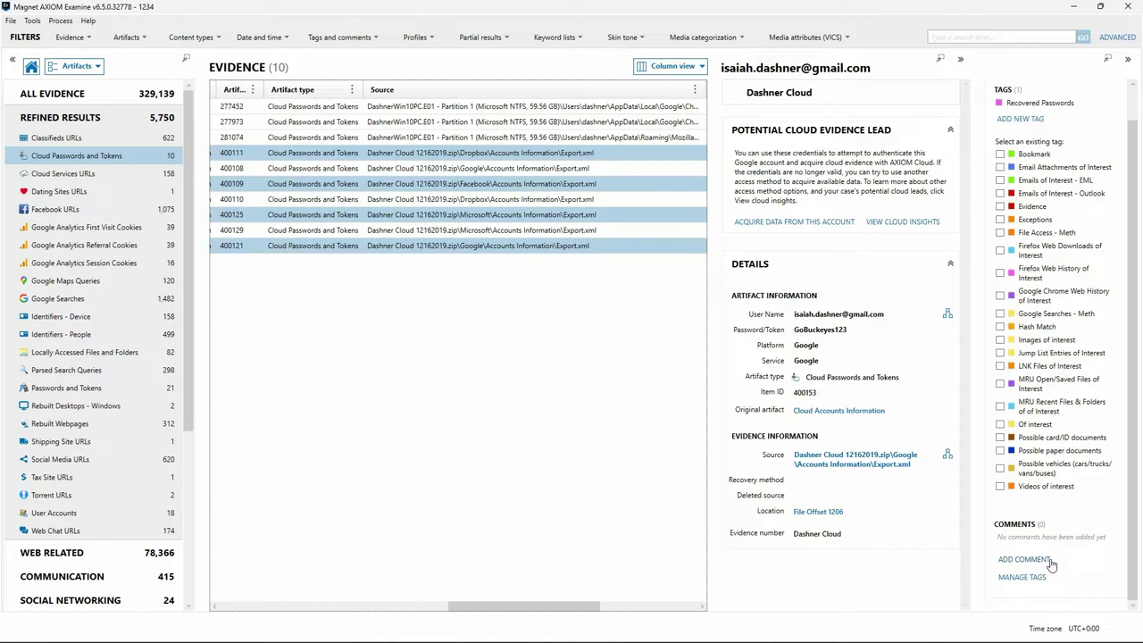
{"action": "left_click", "coordinate": [1051, 563]}
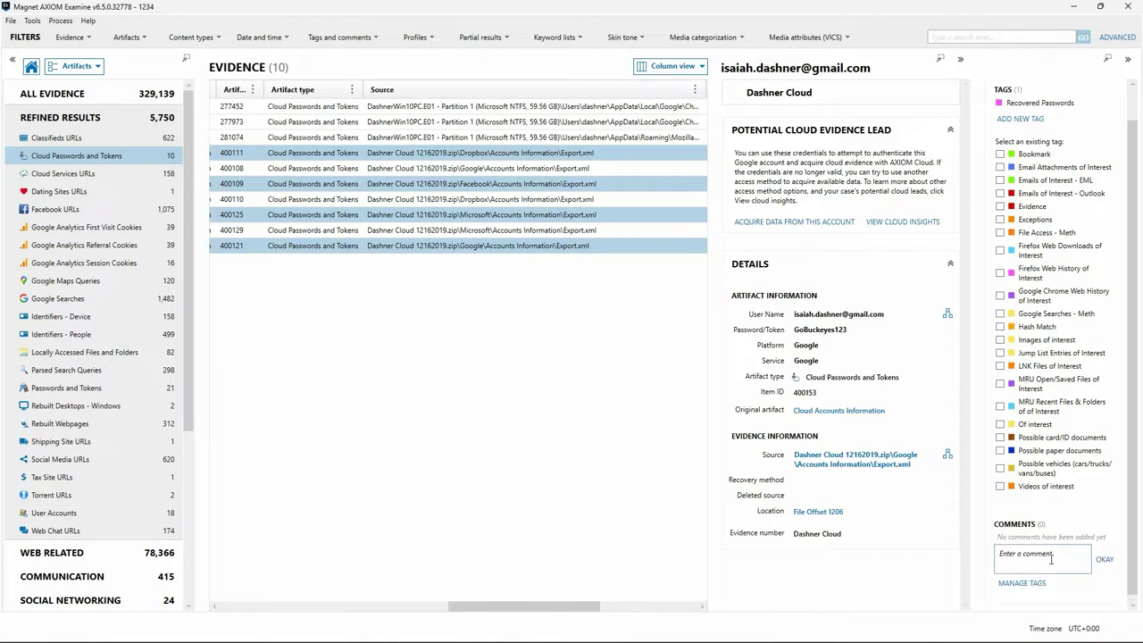
{"action": "left_click", "coordinate": [1051, 560]}
{"action": "type", "text": "Password (information associated with"}
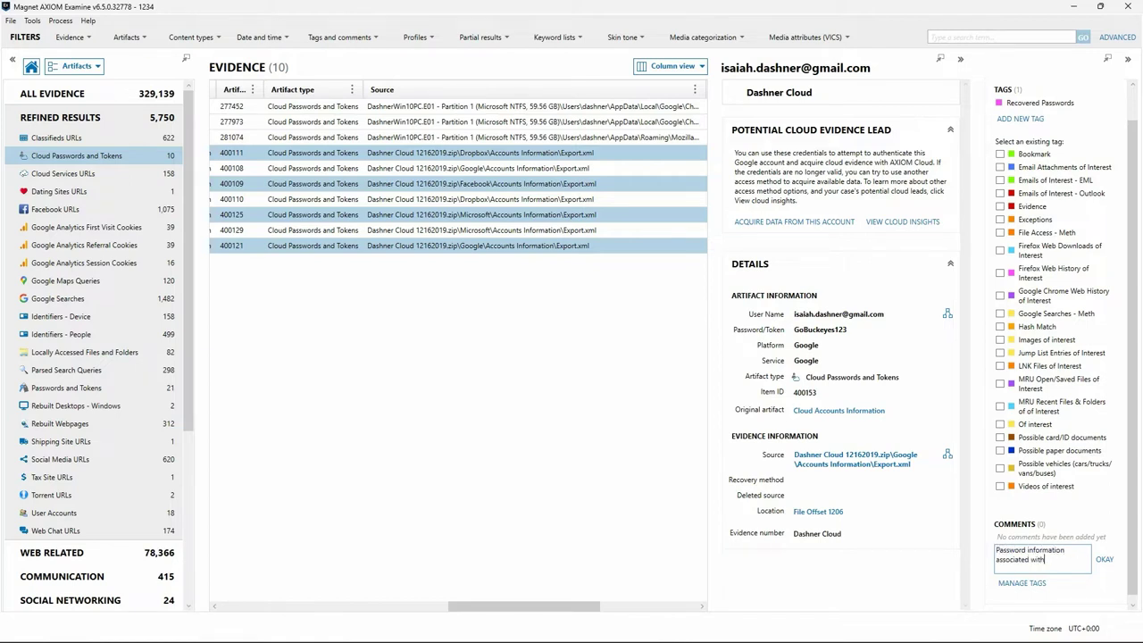
{"action": "type", "text": " Dashner cloud accounts"}
{"action": "left_click", "coordinate": [1105, 558]}
{"action": "left_click", "coordinate": [1105, 559]}
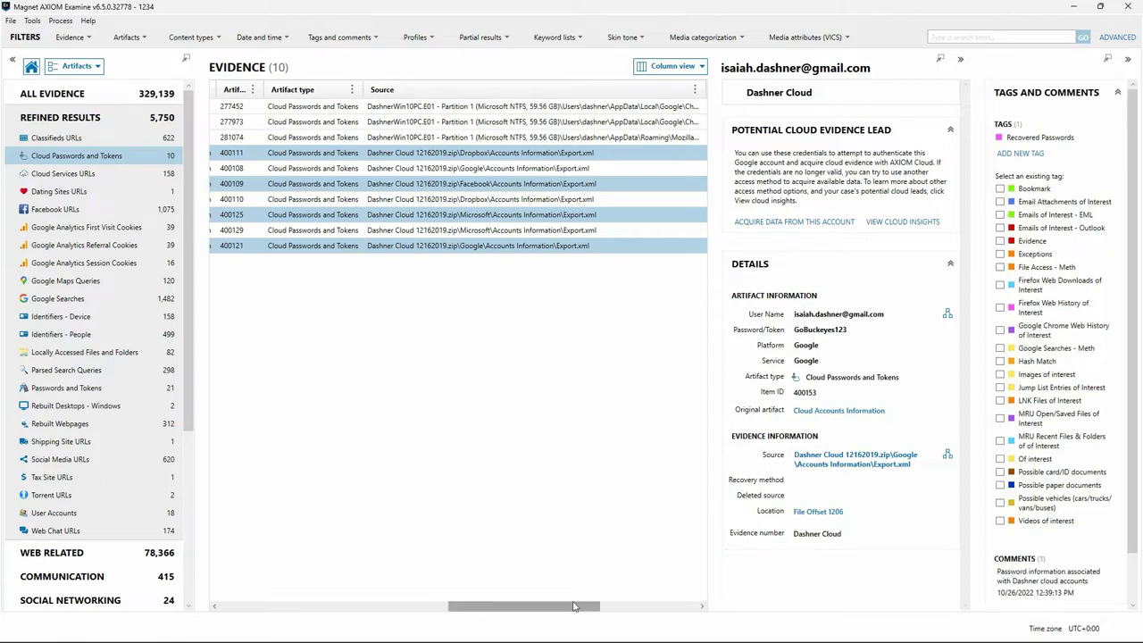
{"action": "left_click", "coordinate": [216, 607]}
{"action": "left_click", "coordinate": [217, 608]}
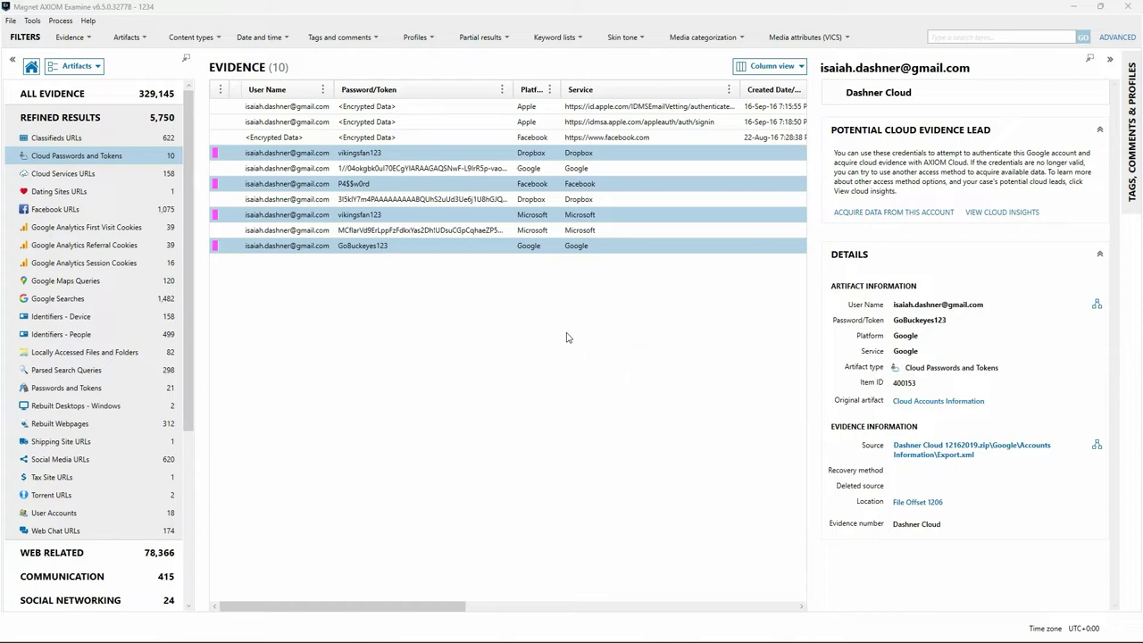
- Switch to the File system explorer and open Partition 1 (MYUSB) of the SanDisk Cruzer USB image
{"action": "left_click", "coordinate": [79, 66]}
{"action": "left_click", "coordinate": [92, 135]}
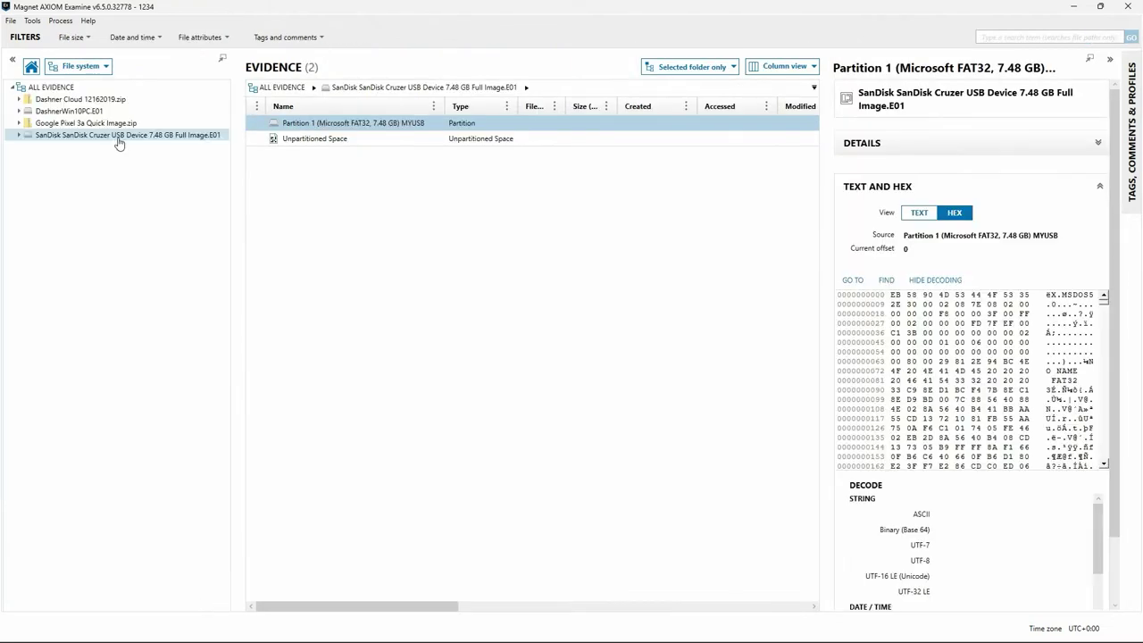
{"action": "left_click", "coordinate": [17, 135]}
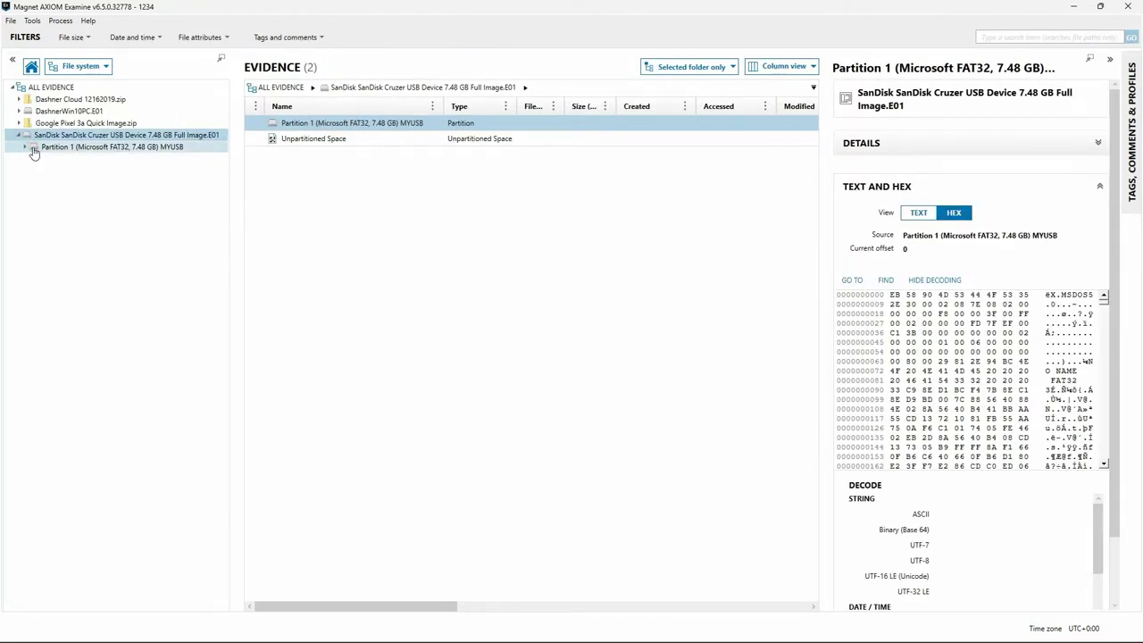
{"action": "left_click", "coordinate": [34, 148]}
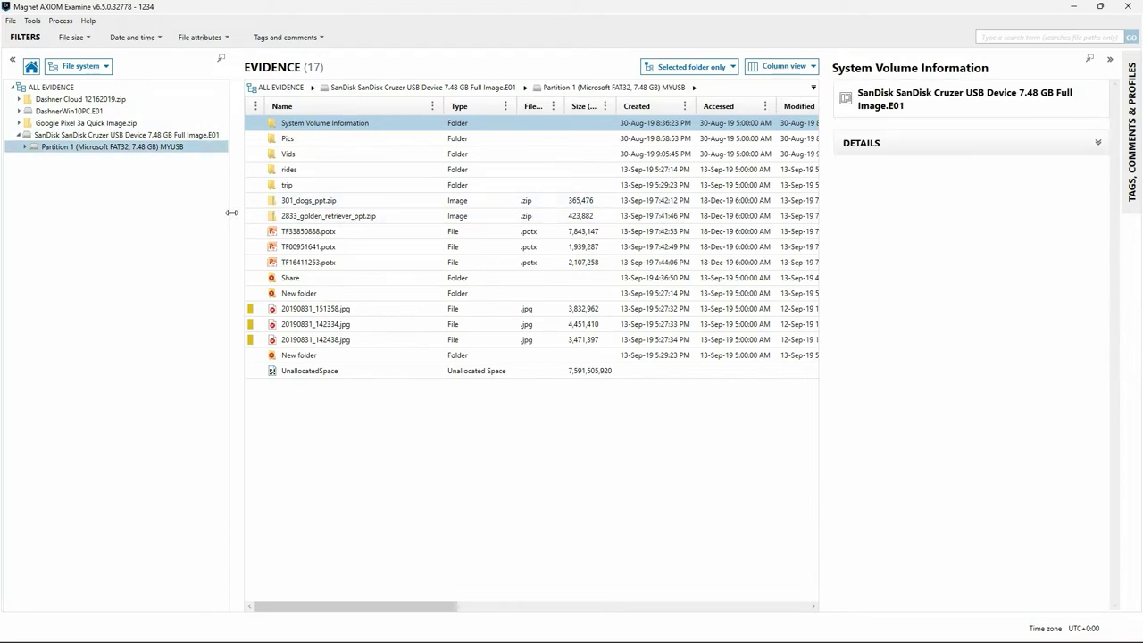
- Tag 301_dogs_ppt.zip and 2833_golden_retriever_ppt.zip with a new tag named "ZIP Files of Interest"
{"action": "left_click", "coordinate": [286, 202]}
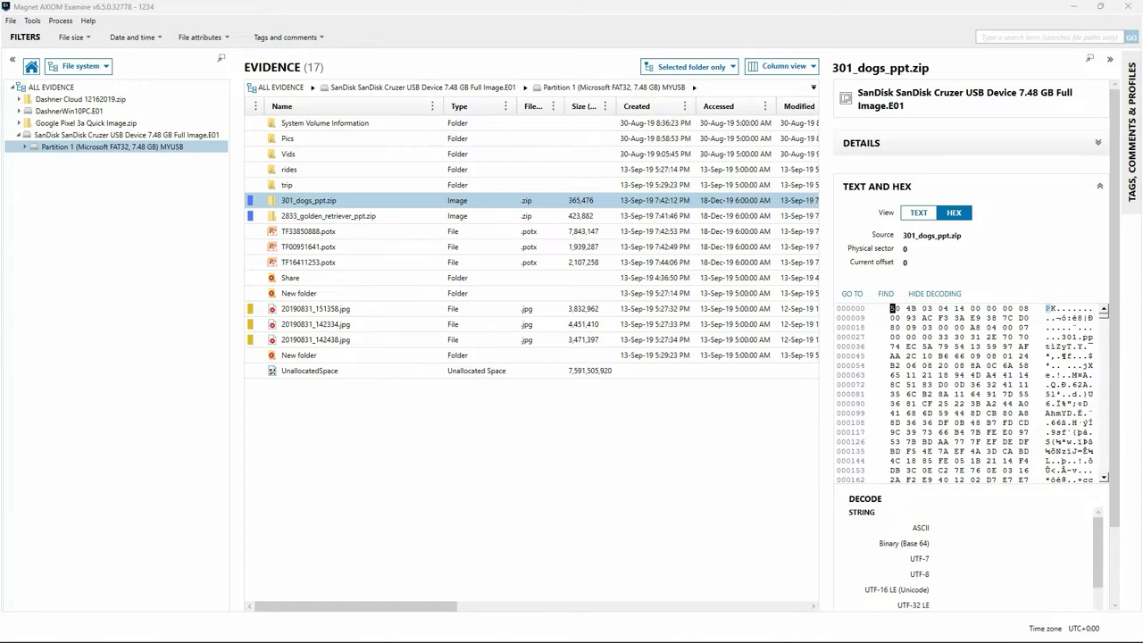
{"action": "left_click", "coordinate": [298, 217], "text": "ctrl"}
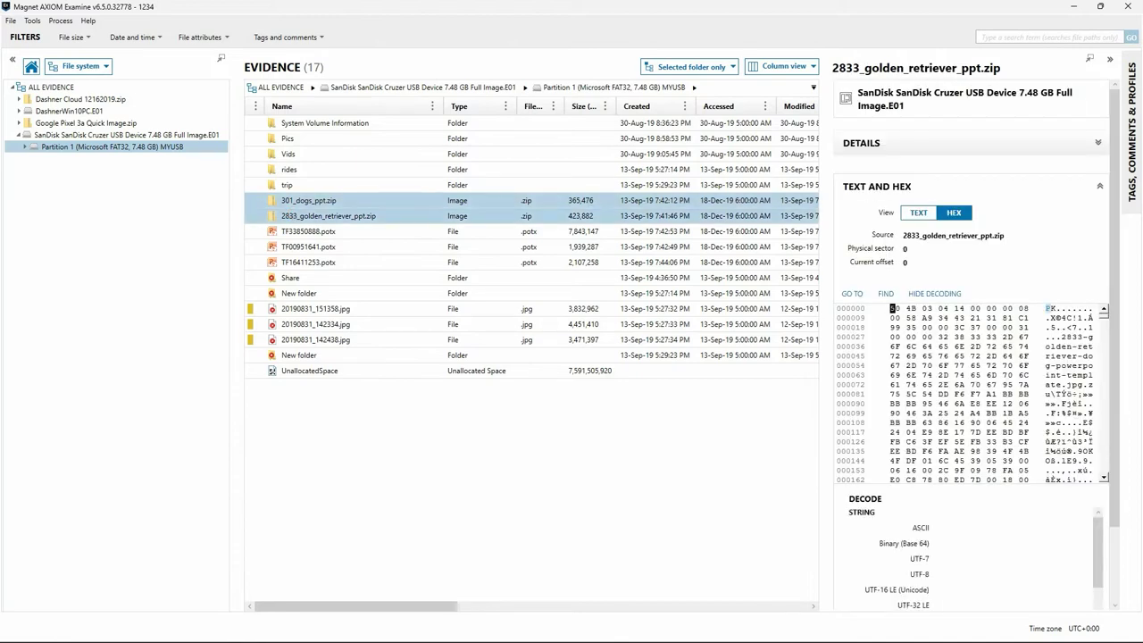
{"action": "left_click", "coordinate": [1131, 142]}
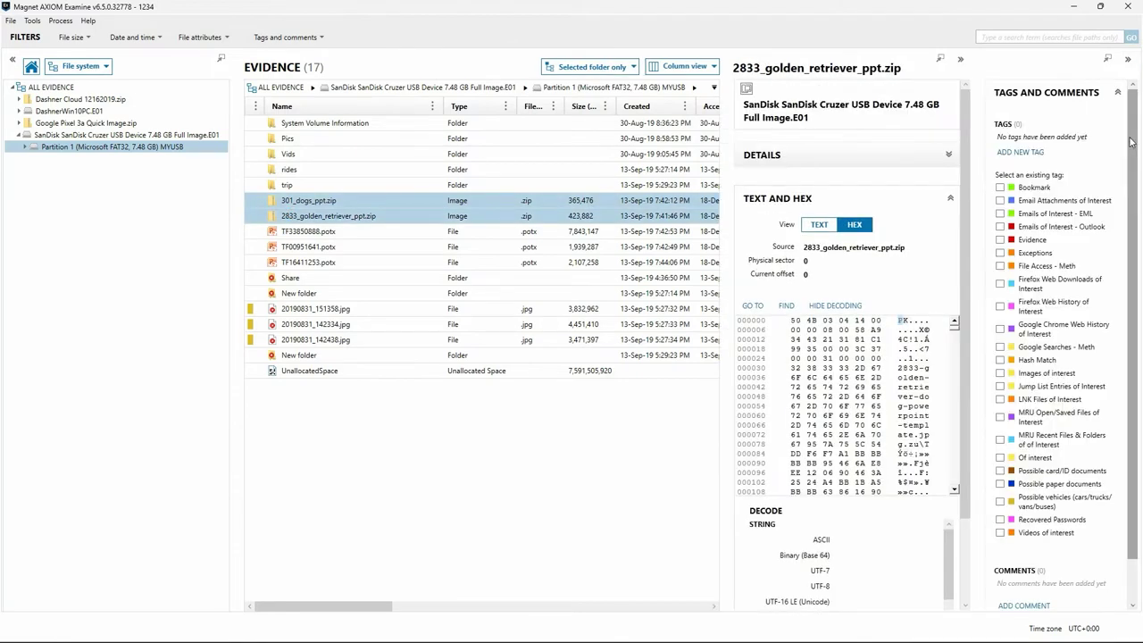
{"action": "left_click", "coordinate": [1020, 152]}
{"action": "type", "text": "ZIP Files of Interest"}
{"action": "key", "text": "Return"}
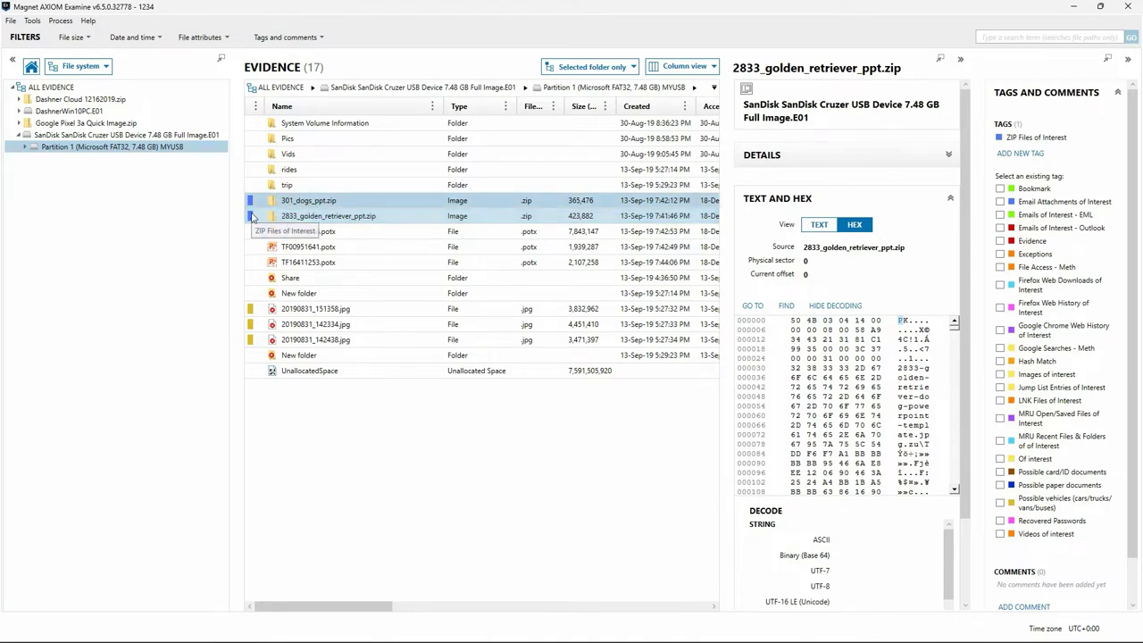
{"action": "scroll", "coordinate": [1072, 516], "scroll_direction": "down", "scroll_amount": 1}
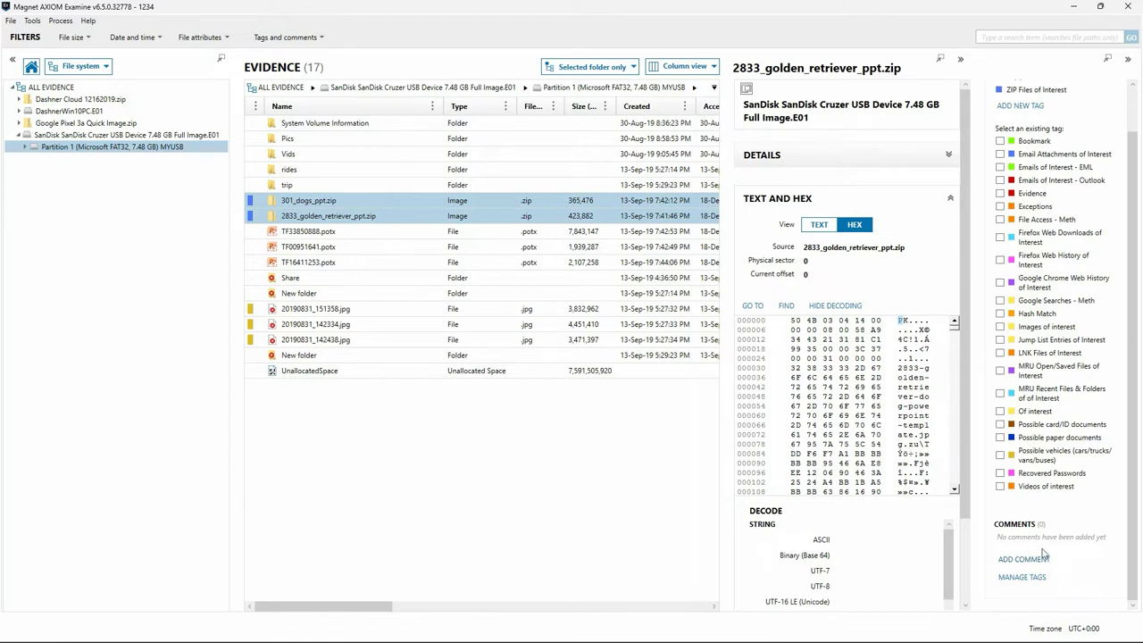
- Filter the Artifacts explorer by the "ZIP Files of Interest" tag and view the ZIP items under Tagged From File System
{"action": "left_click", "coordinate": [75, 66]}
{"action": "left_click", "coordinate": [74, 95]}
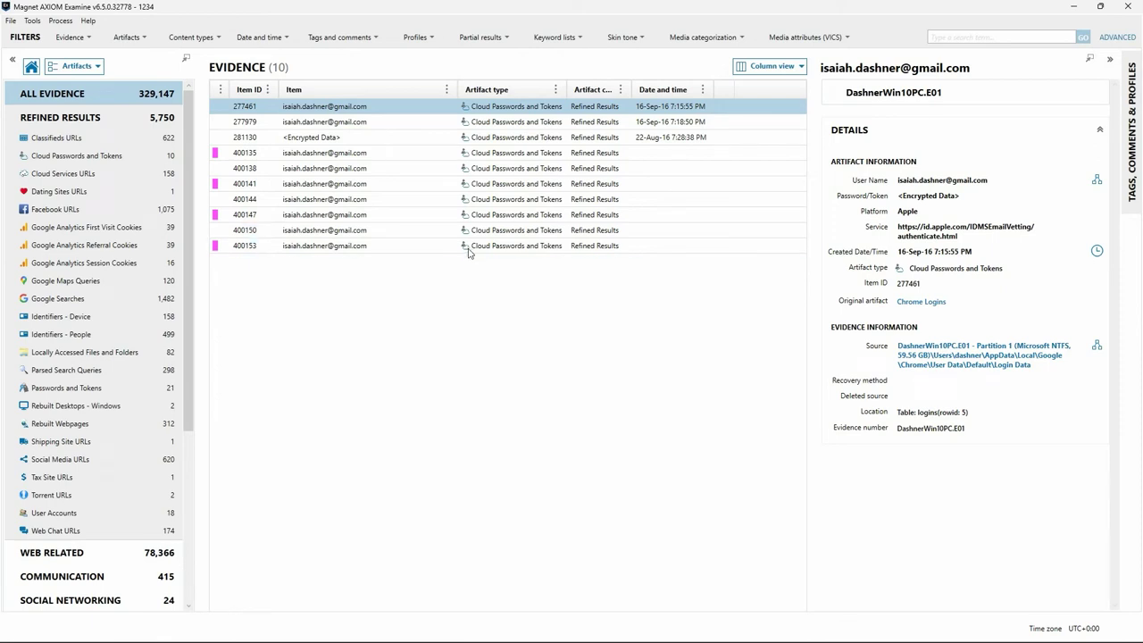
{"action": "left_click", "coordinate": [343, 42]}
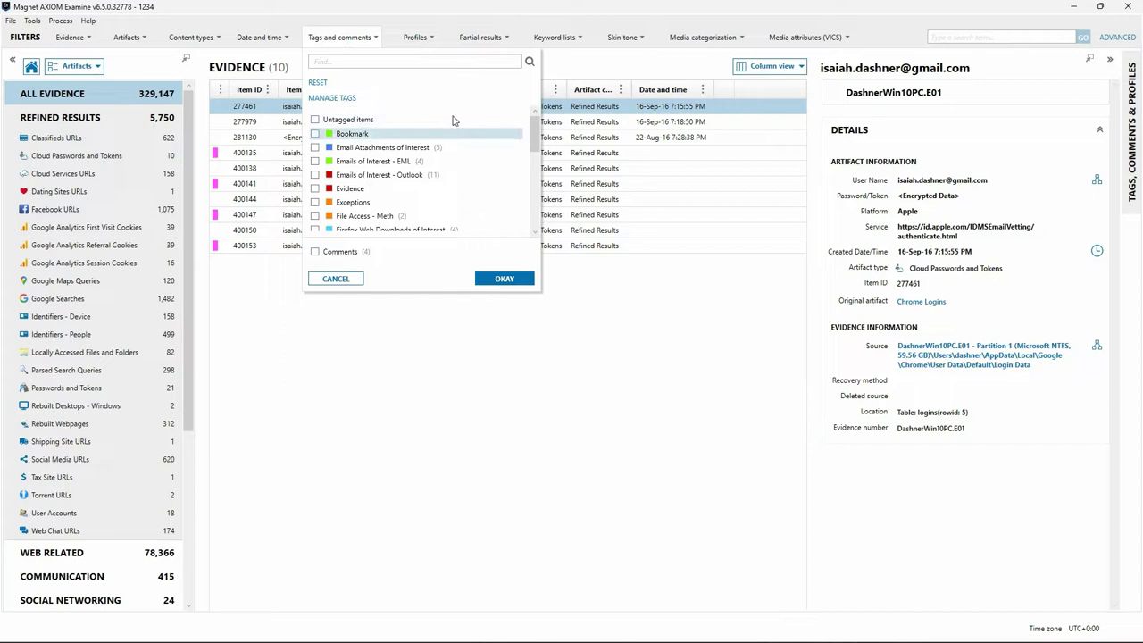
{"action": "scroll", "coordinate": [468, 143], "scroll_direction": "down", "scroll_amount": 5}
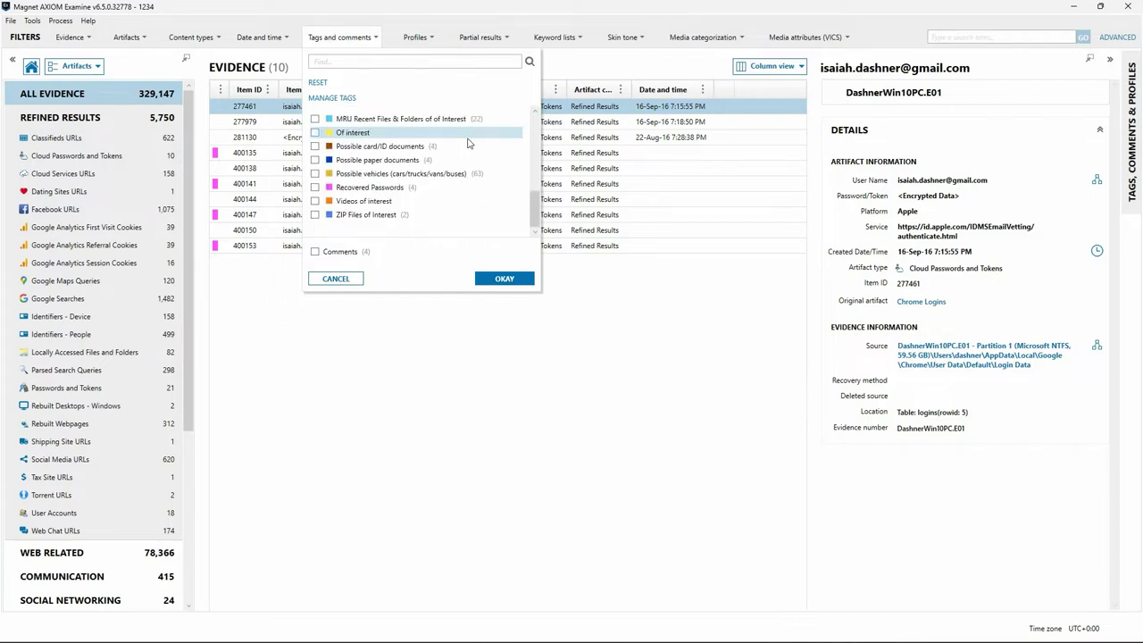
{"action": "left_click", "coordinate": [428, 215]}
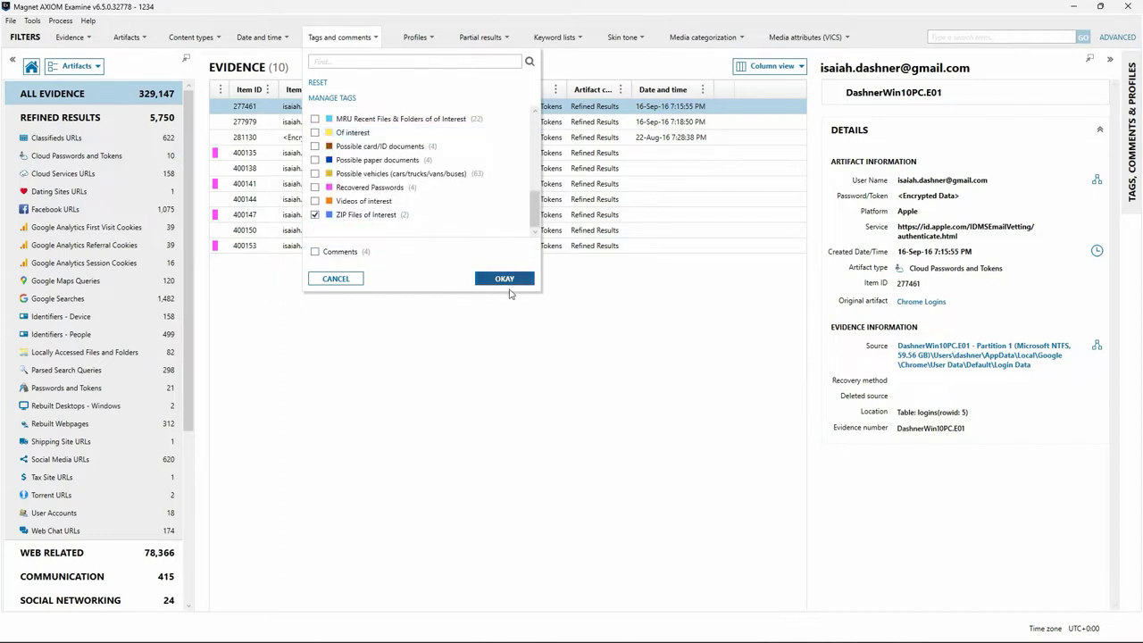
{"action": "left_click", "coordinate": [505, 279]}
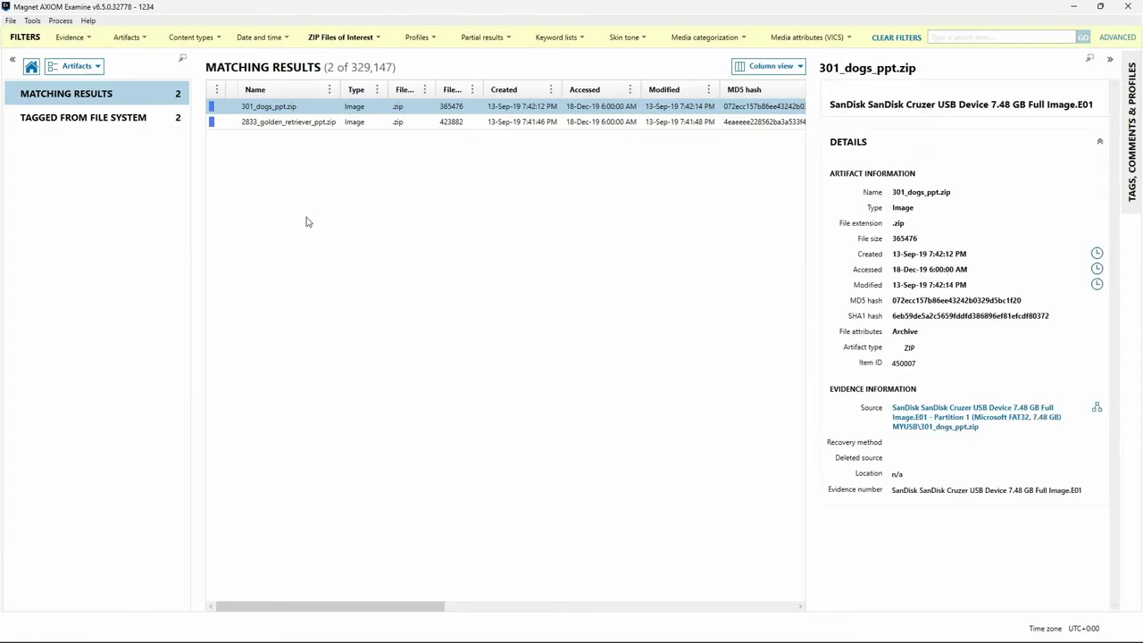
{"action": "left_click", "coordinate": [10, 117]}
{"action": "left_click", "coordinate": [39, 142]}
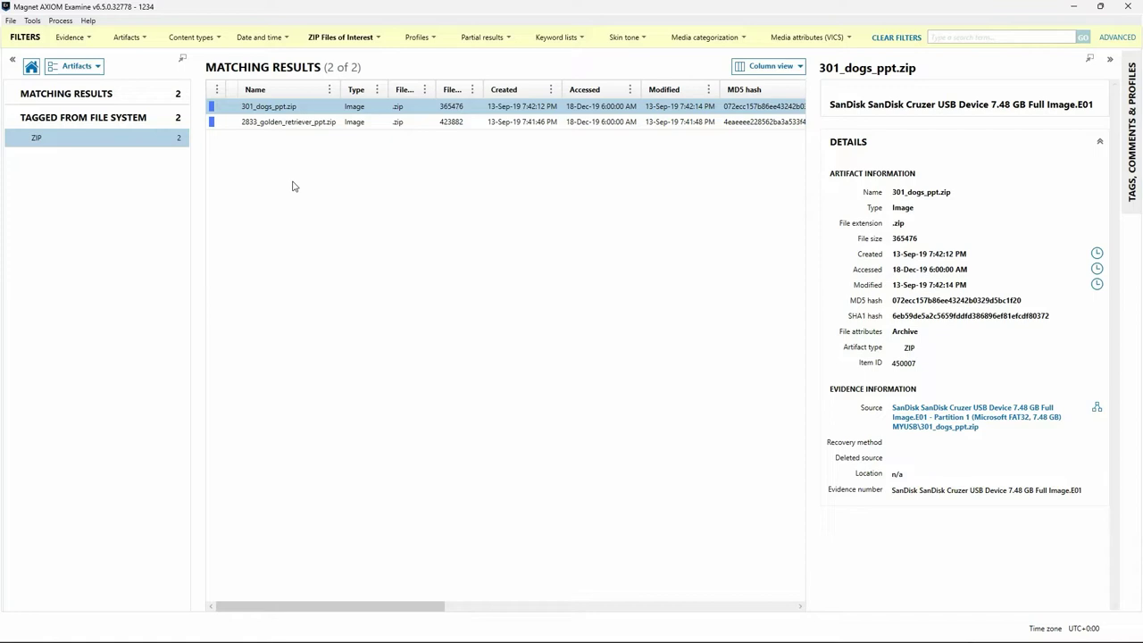
- Clear the tag filter and list the Excel Documents artifacts in the Documents category
{"action": "left_click", "coordinate": [903, 40]}
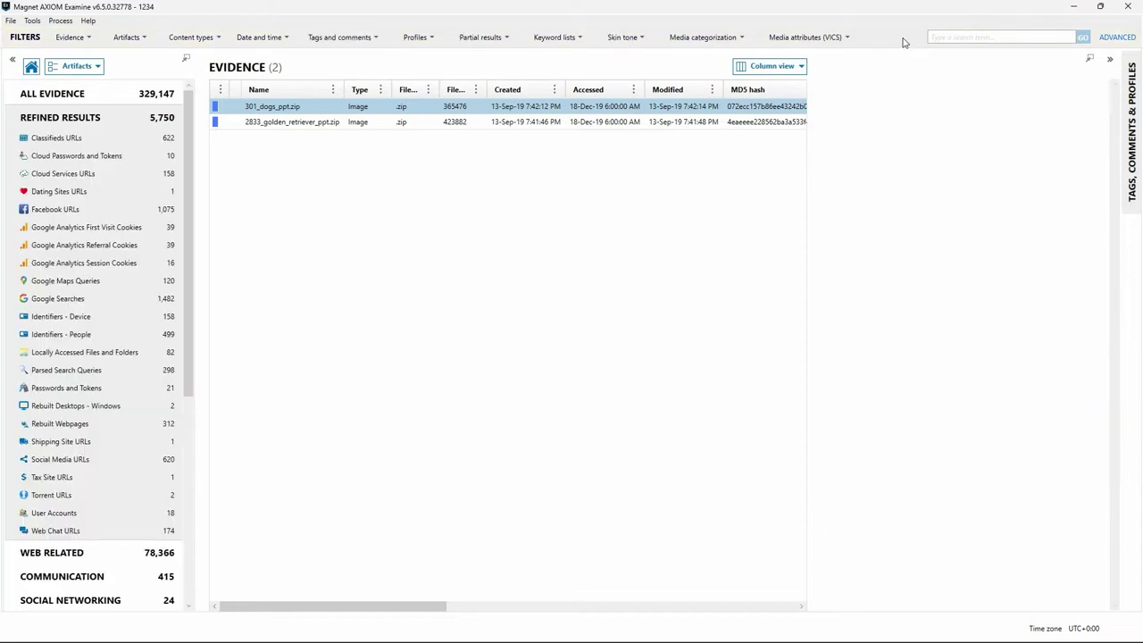
{"action": "scroll", "coordinate": [115, 365], "scroll_direction": "down", "scroll_amount": 10}
{"action": "left_click", "coordinate": [11, 323]}
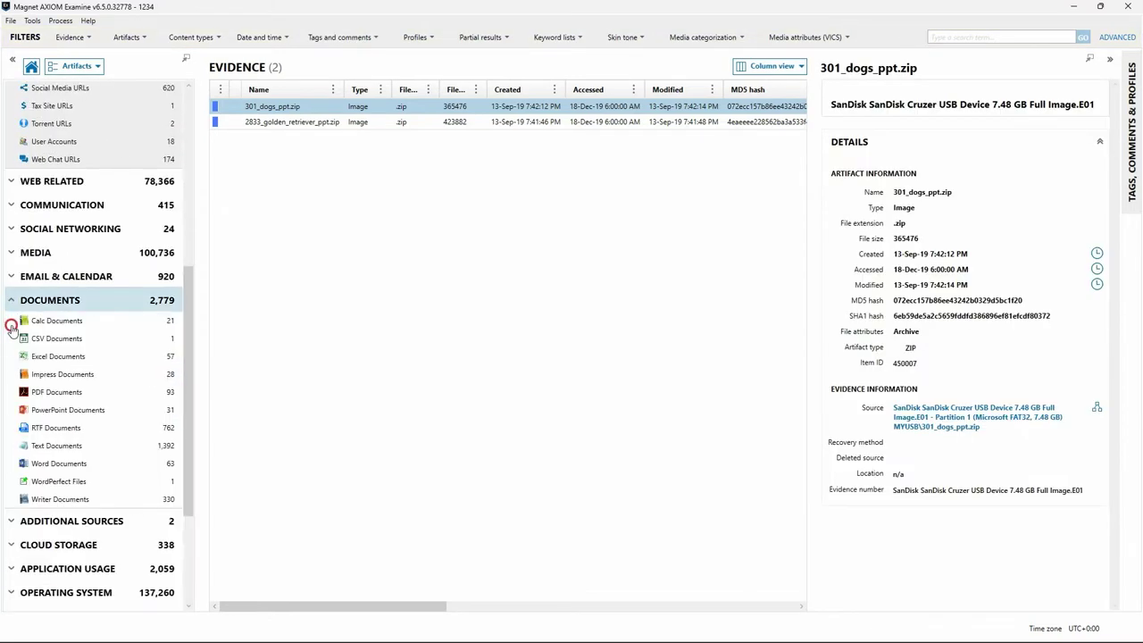
{"action": "left_click", "coordinate": [30, 358]}
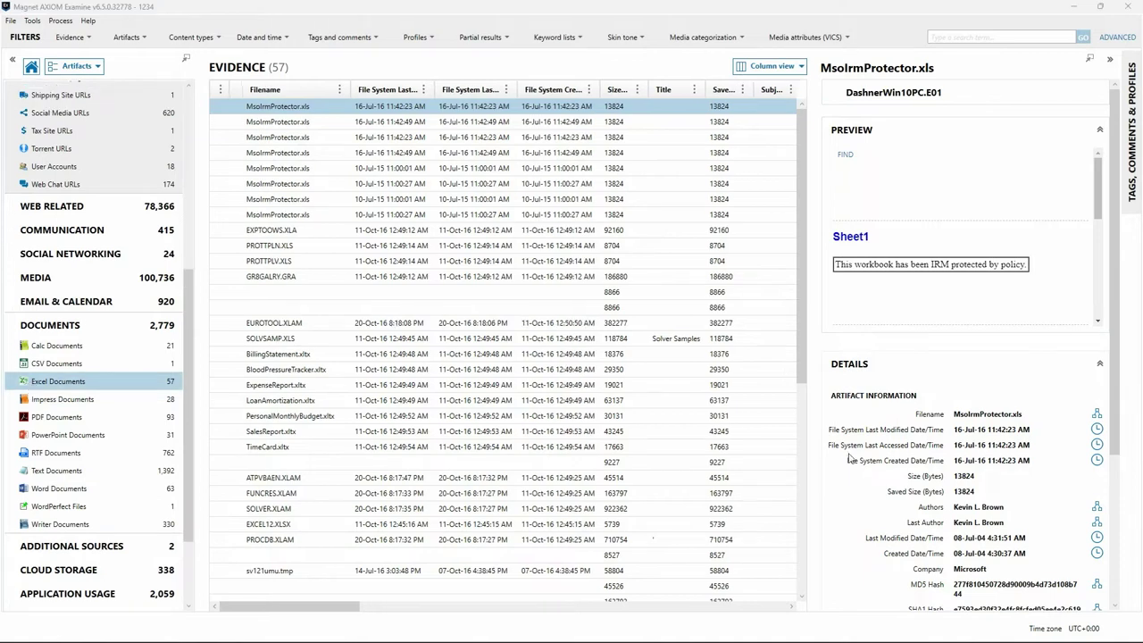
- Filter the Excel documents on the Recovery method column to entries containing "parsing"
{"action": "left_click", "coordinate": [722, 607]}
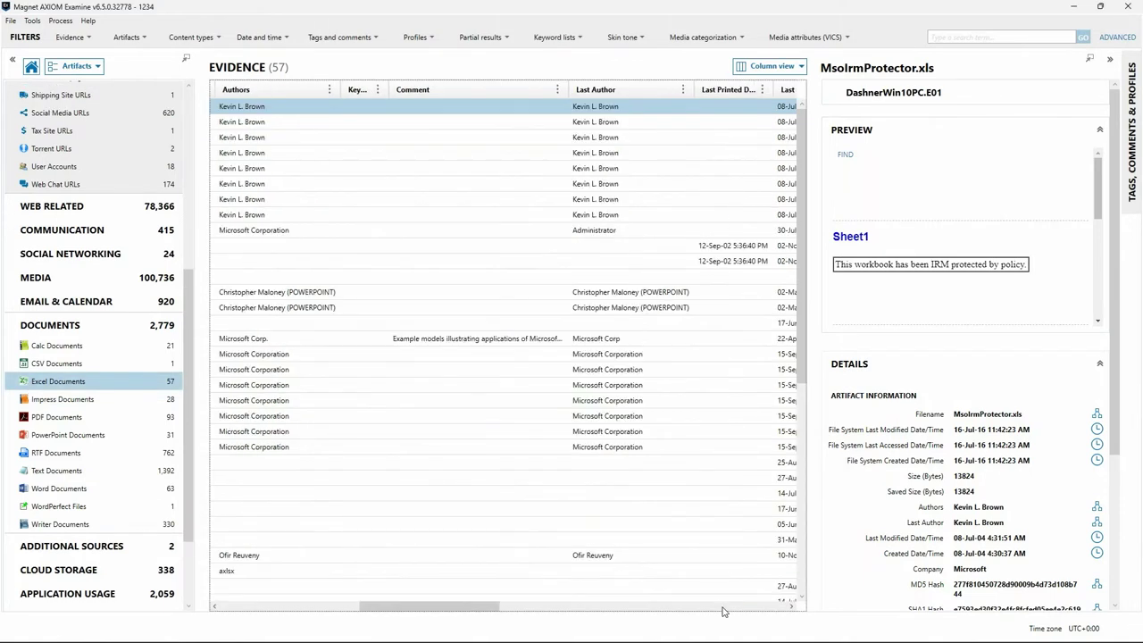
{"action": "left_click", "coordinate": [722, 607]}
{"action": "left_click", "coordinate": [722, 607]}
{"action": "left_click_drag", "start_coordinate": [438, 82], "coordinate": [513, 89]}
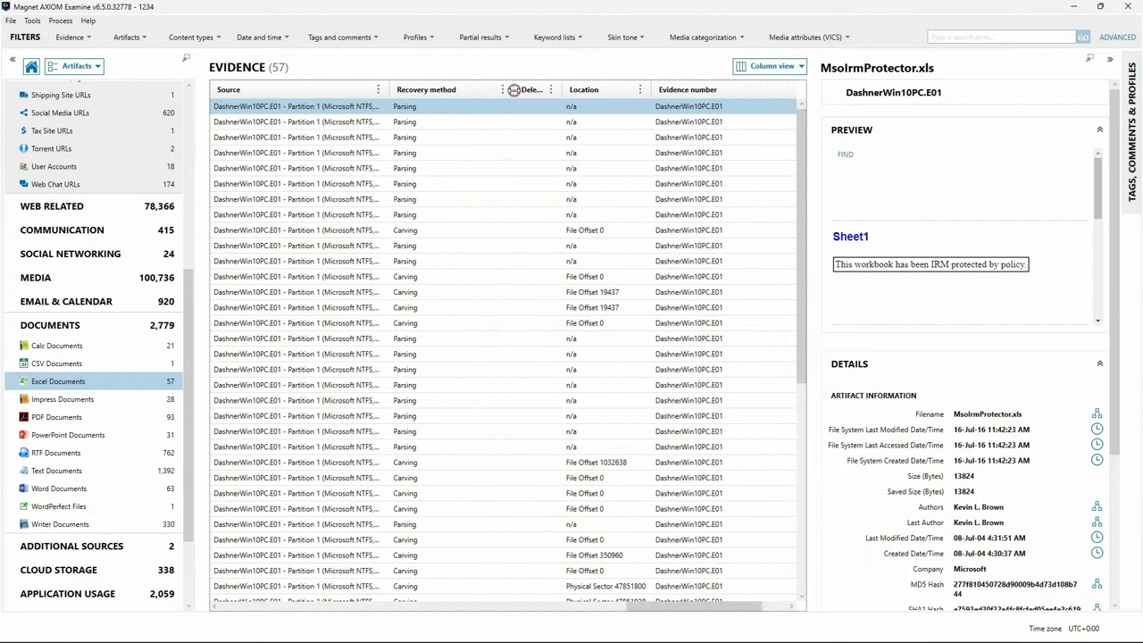
{"action": "right_click", "coordinate": [452, 91]}
{"action": "left_click", "coordinate": [486, 121]}
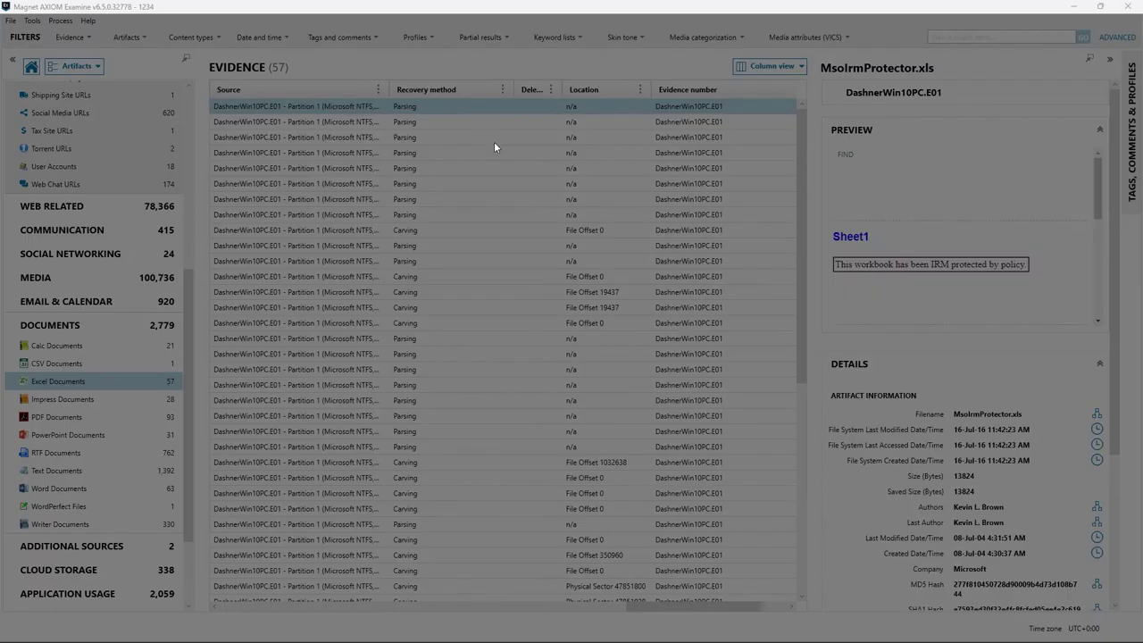
{"action": "type", "text": "parsing"}
{"action": "key", "text": "Return"}
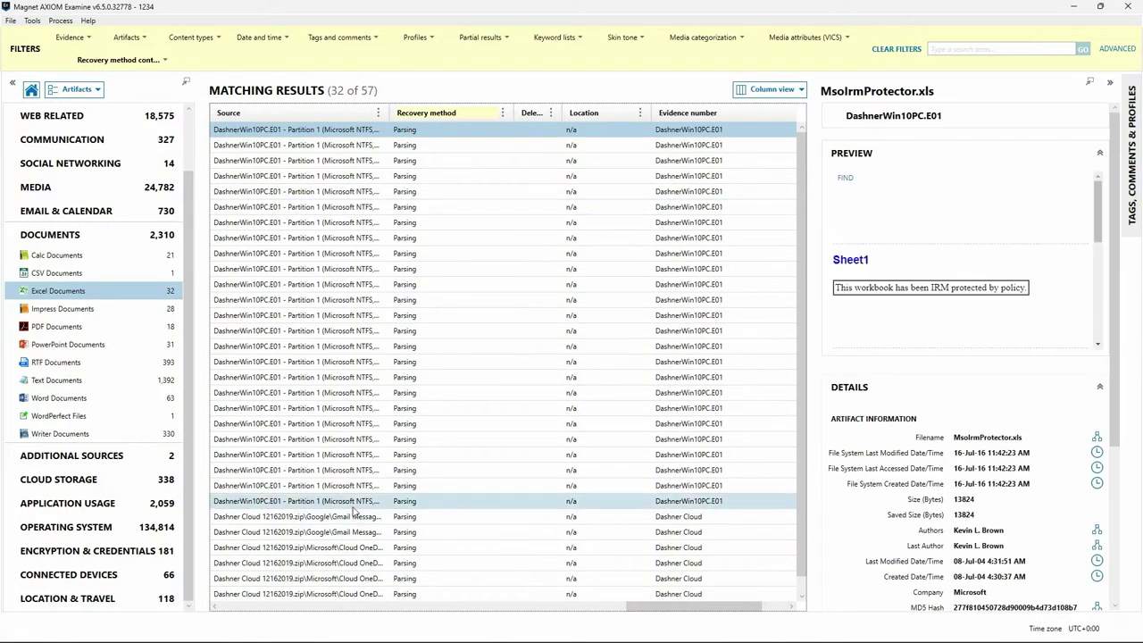
- Select all the filtered Excel documents in the results list and review their columns
{"action": "left_click", "coordinate": [277, 605]}
{"action": "left_click", "coordinate": [276, 605]}
{"action": "left_click", "coordinate": [277, 605]}
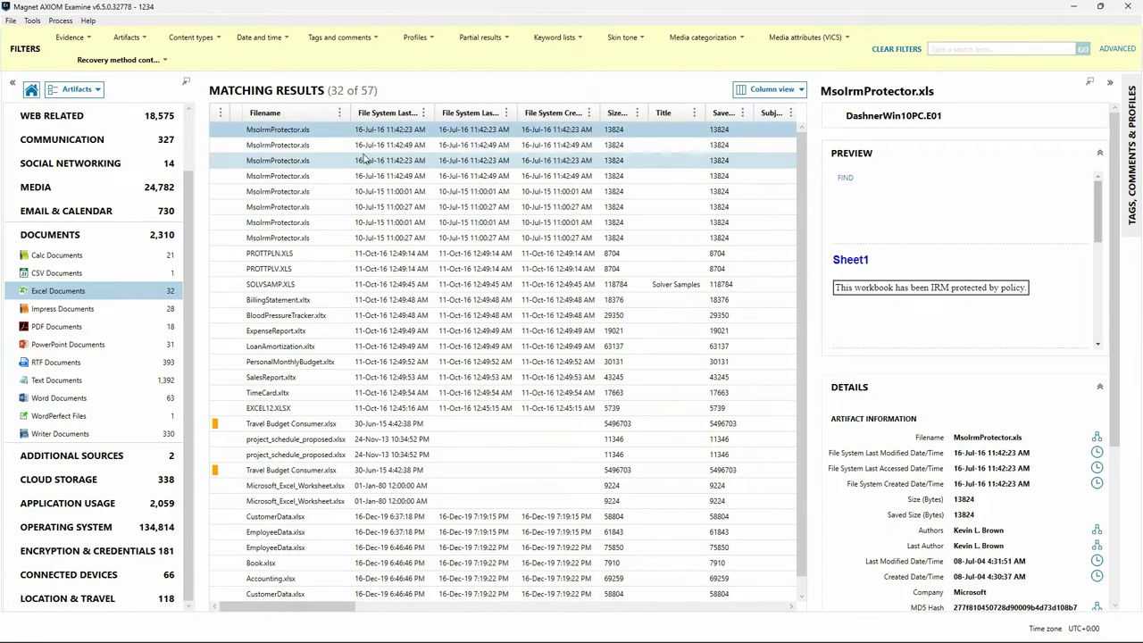
{"action": "key", "text": "shift+End"}
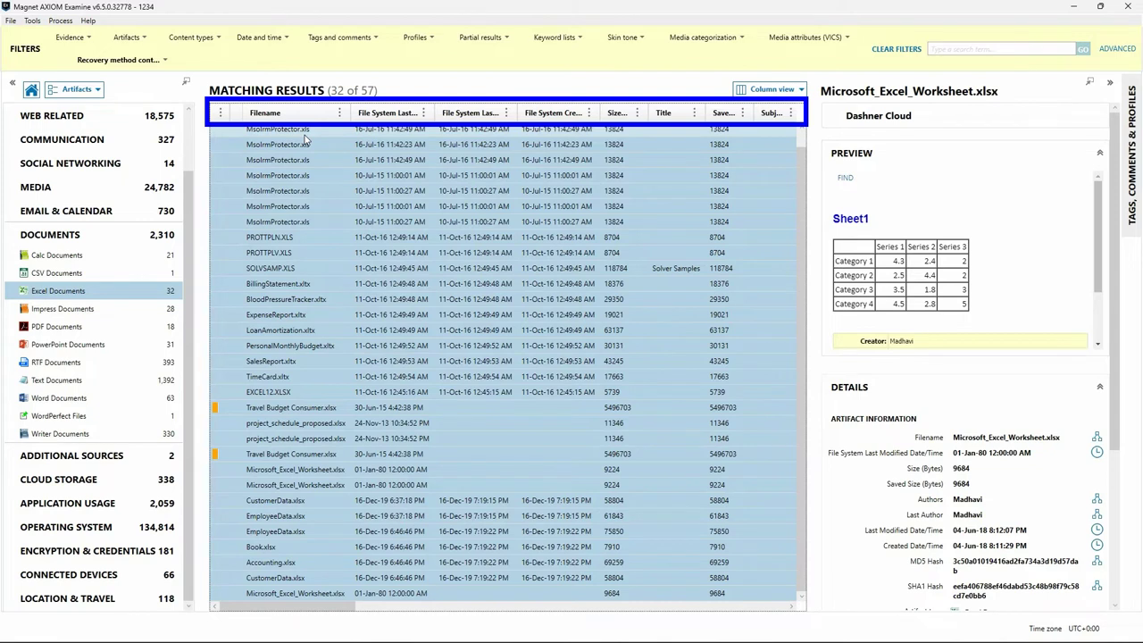
{"action": "left_click", "coordinate": [753, 612]}
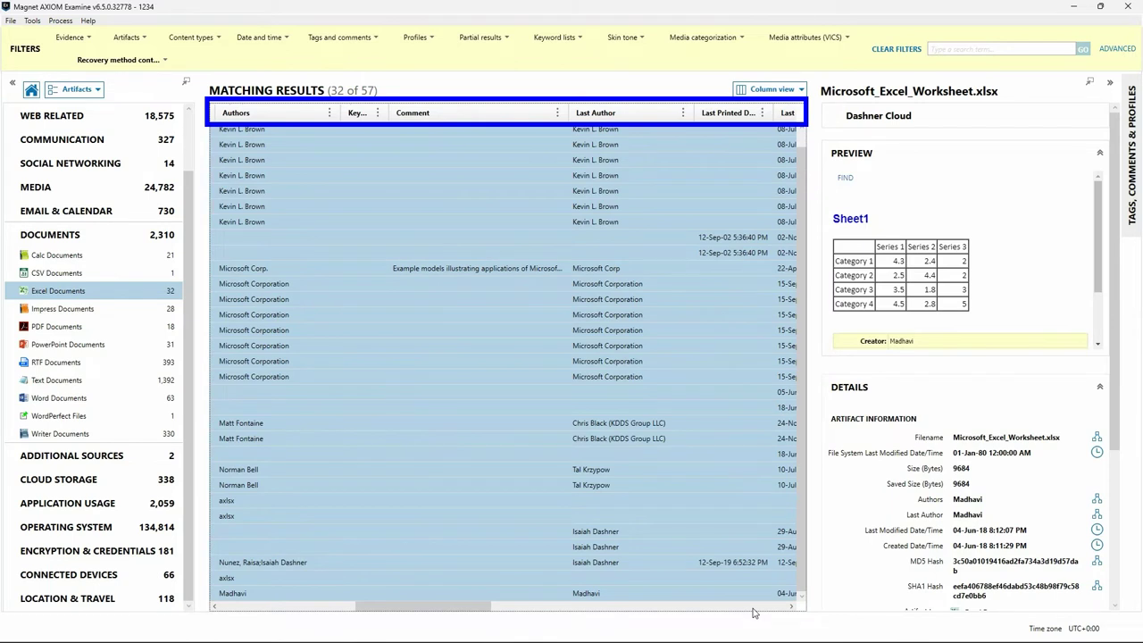
{"action": "left_click", "coordinate": [293, 608]}
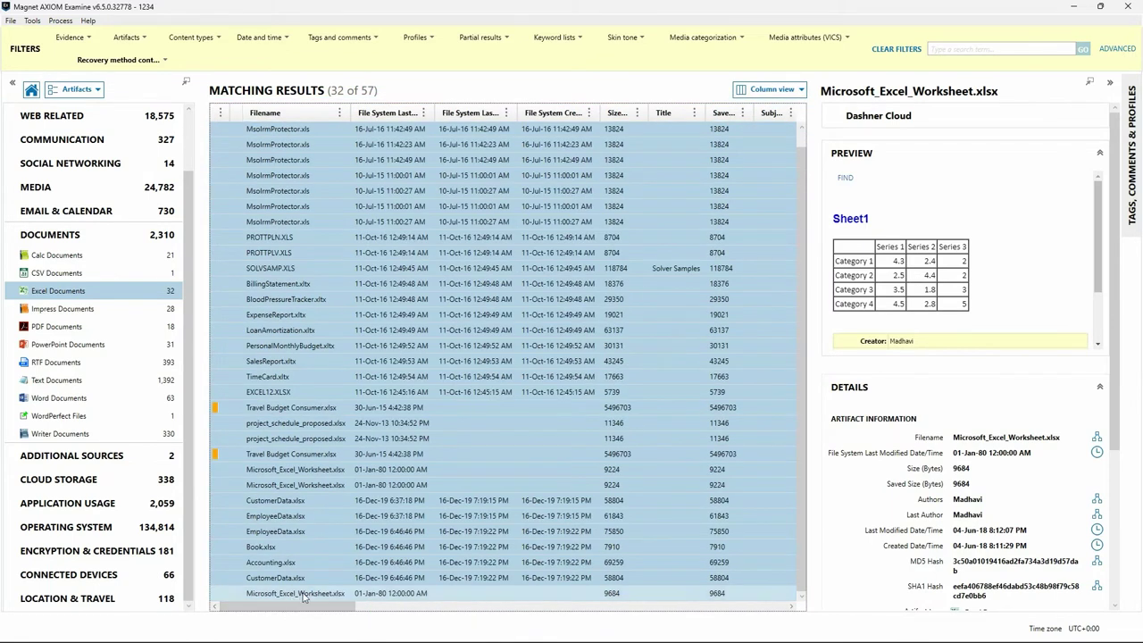
- Create an export of the highlighted Excel documents in CSV format, including selected items only
{"action": "right_click", "coordinate": [329, 318]}
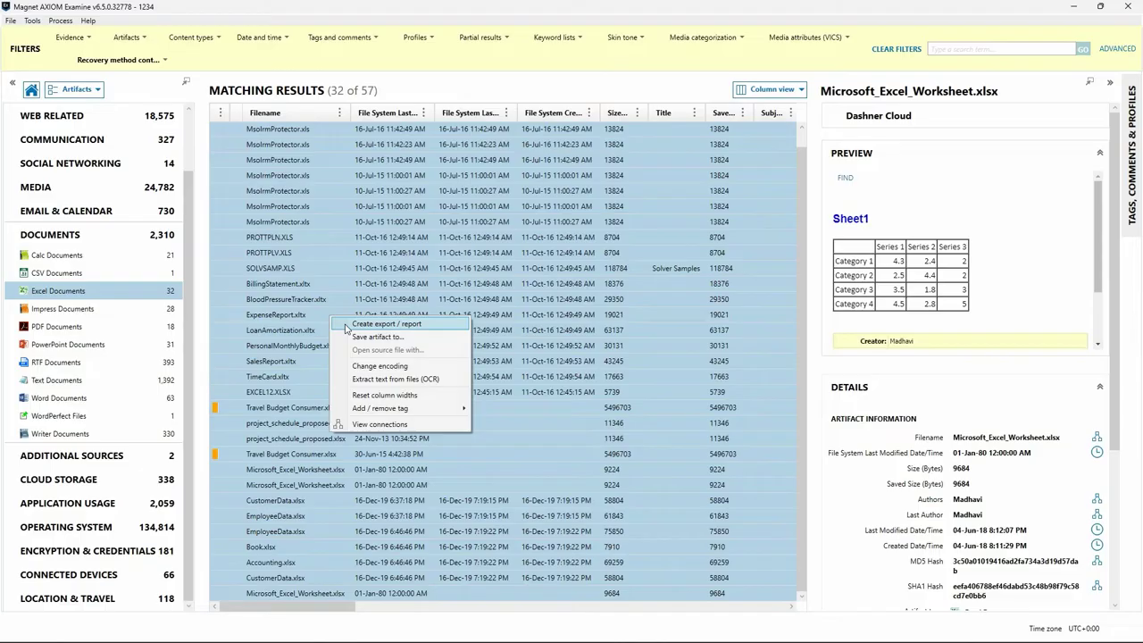
{"action": "left_click", "coordinate": [347, 327]}
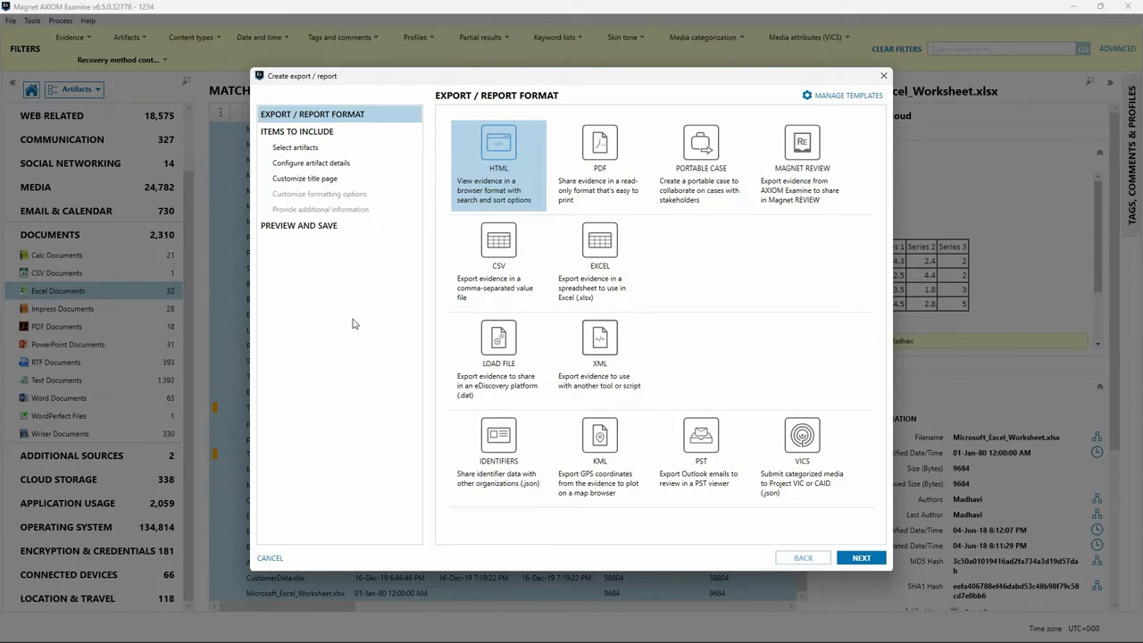
{"action": "left_click", "coordinate": [493, 256]}
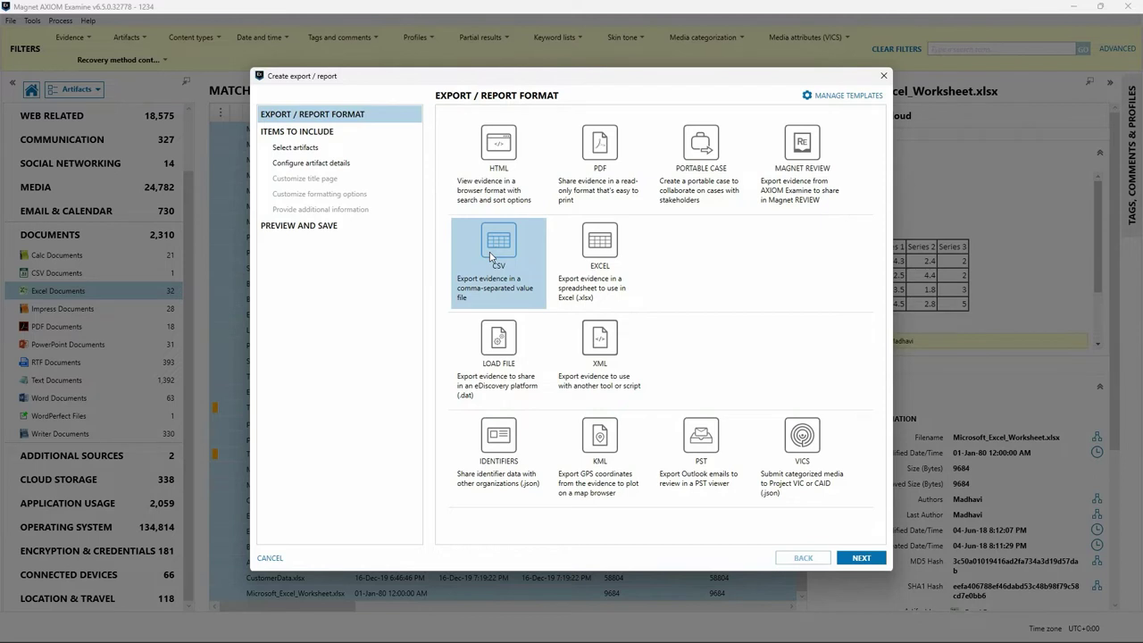
{"action": "left_click", "coordinate": [862, 559]}
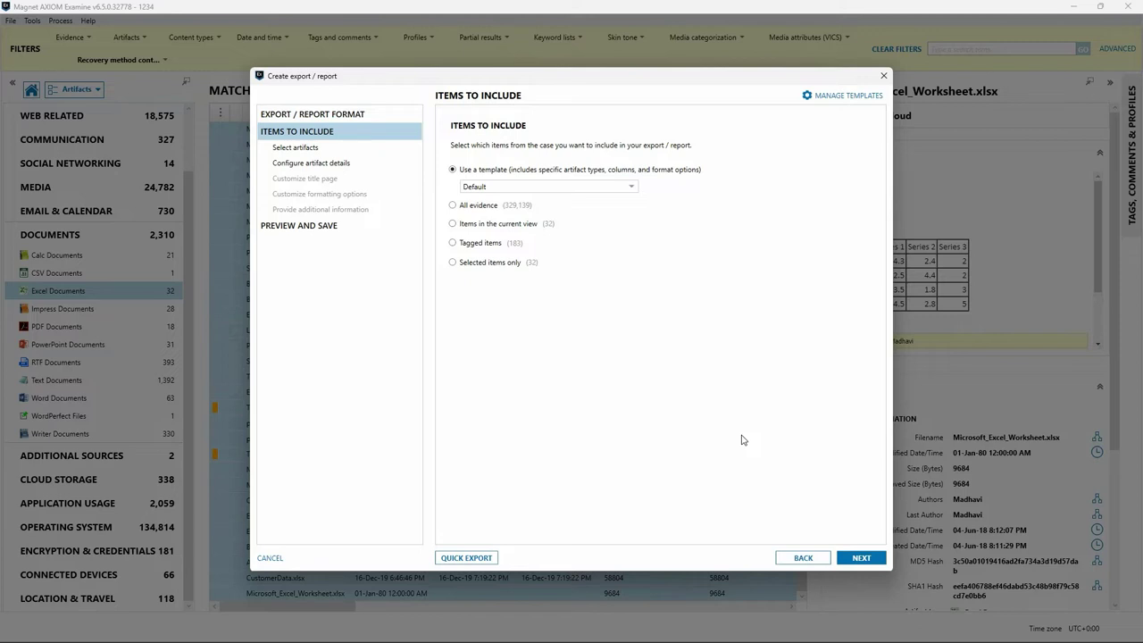
{"action": "left_click", "coordinate": [453, 264]}
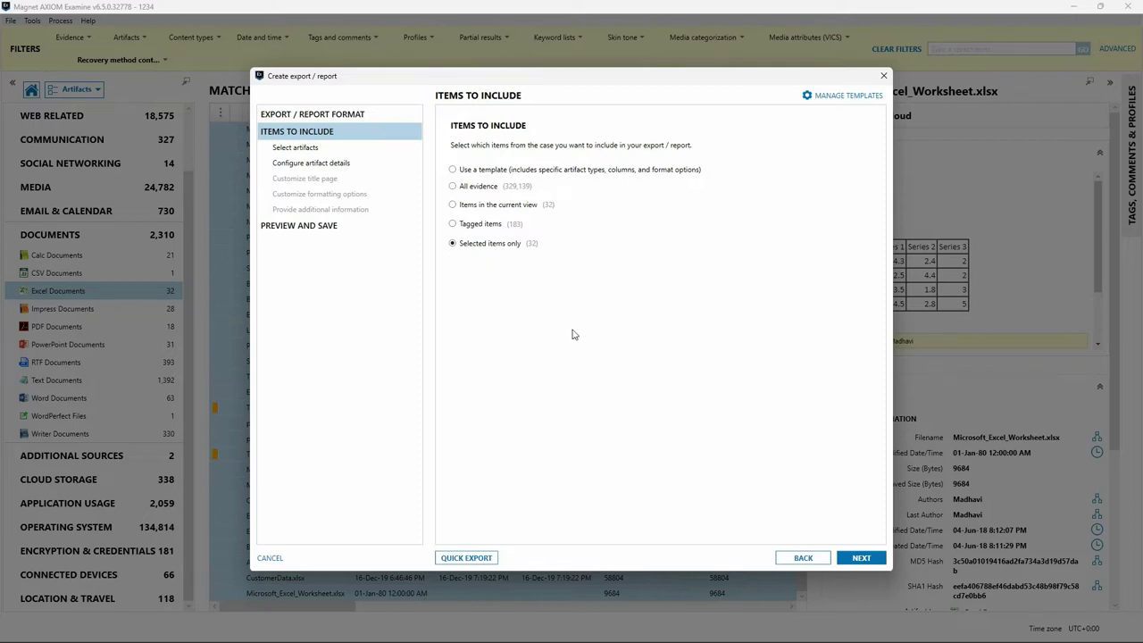
{"action": "left_click", "coordinate": [861, 559]}
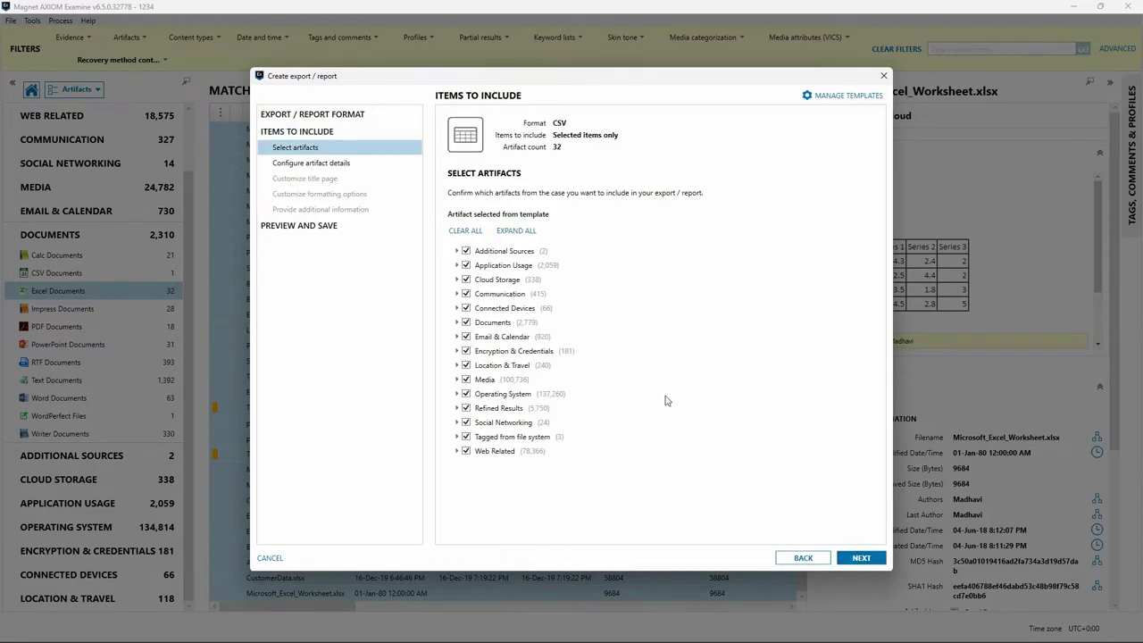
- Keep all artifact categories, exclude source files from the attachment folder, include all columns, and run the CSV export
{"action": "left_click", "coordinate": [858, 558]}
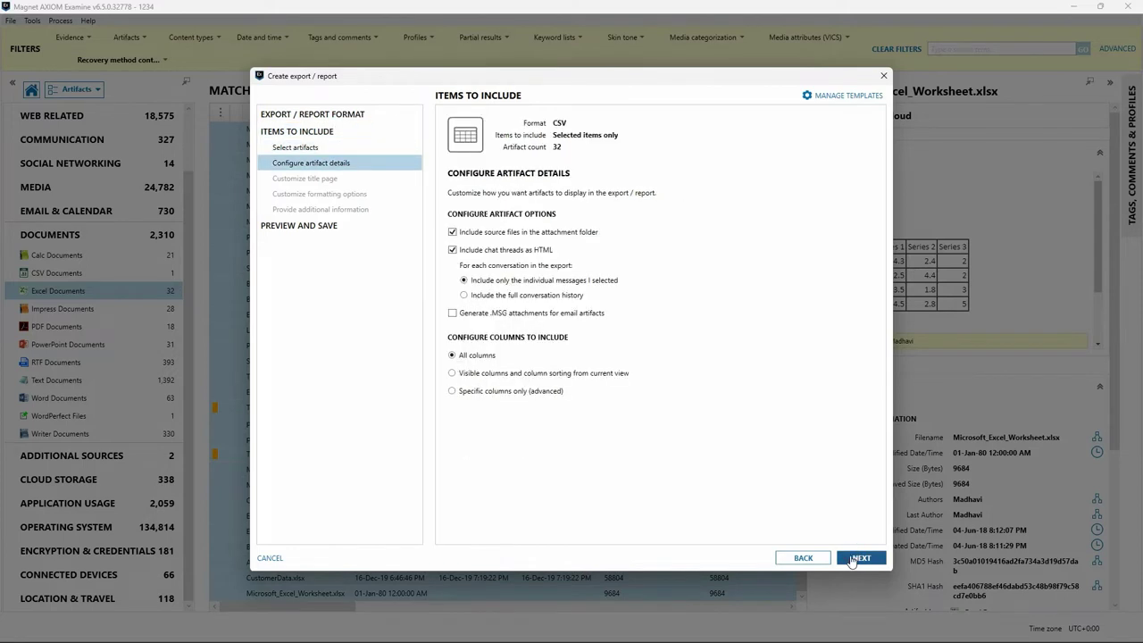
{"action": "left_click", "coordinate": [453, 233]}
{"action": "left_click", "coordinate": [453, 233]}
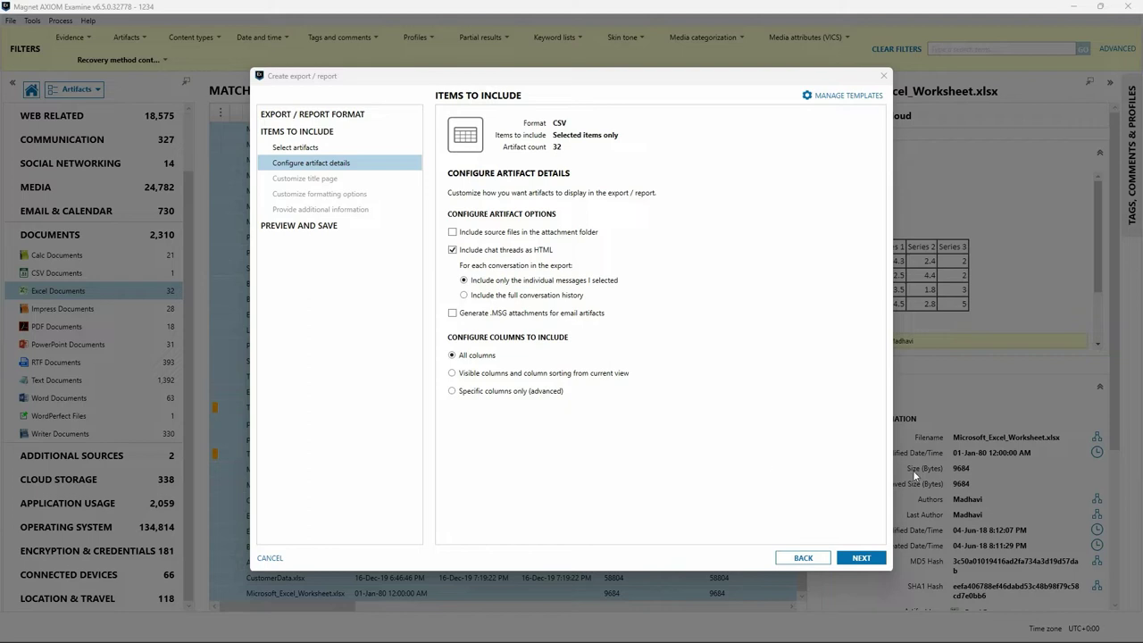
{"action": "left_click", "coordinate": [453, 391]}
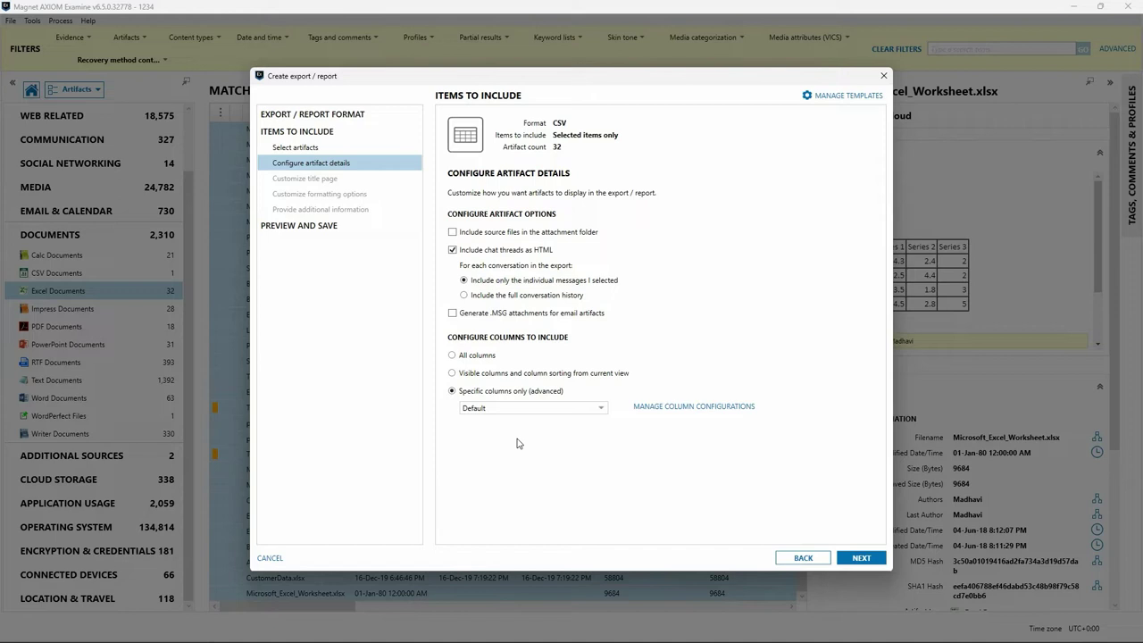
{"action": "left_click", "coordinate": [464, 357]}
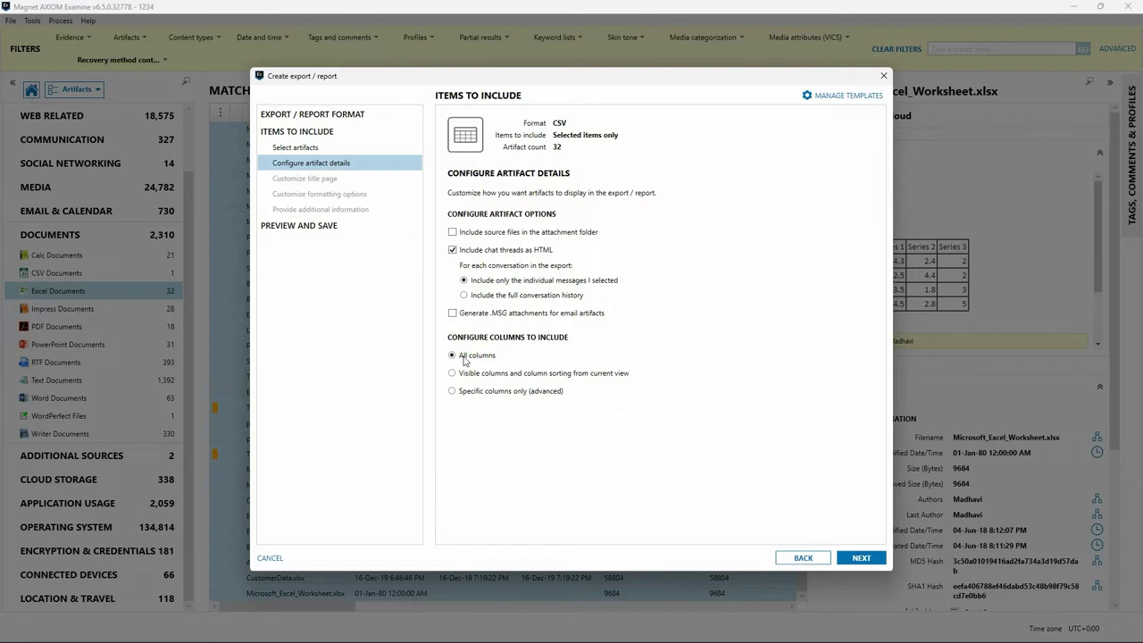
{"action": "left_click", "coordinate": [854, 558]}
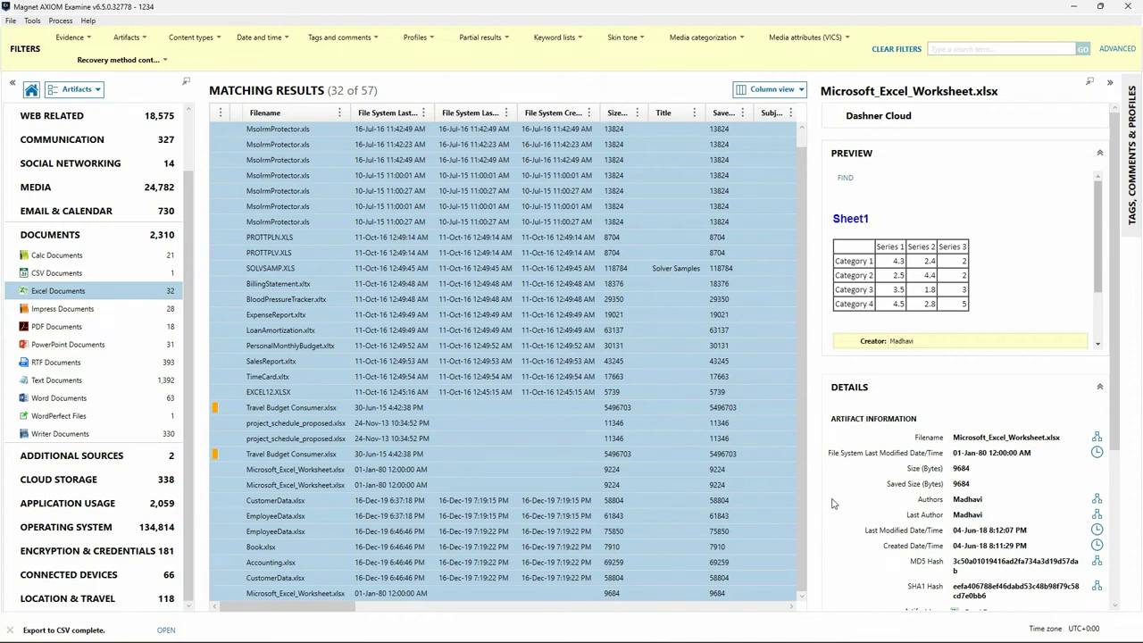
- Open the completed export's folder and view Excel Documents.csv in Excel
{"action": "left_click", "coordinate": [166, 630]}
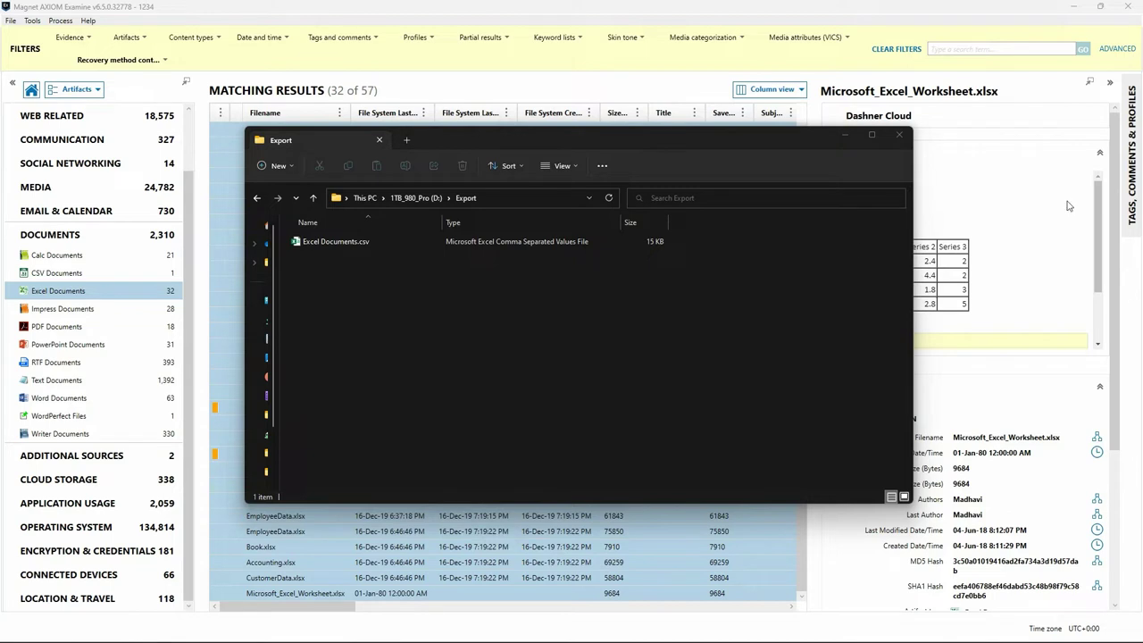
{"action": "double_click", "coordinate": [340, 247]}
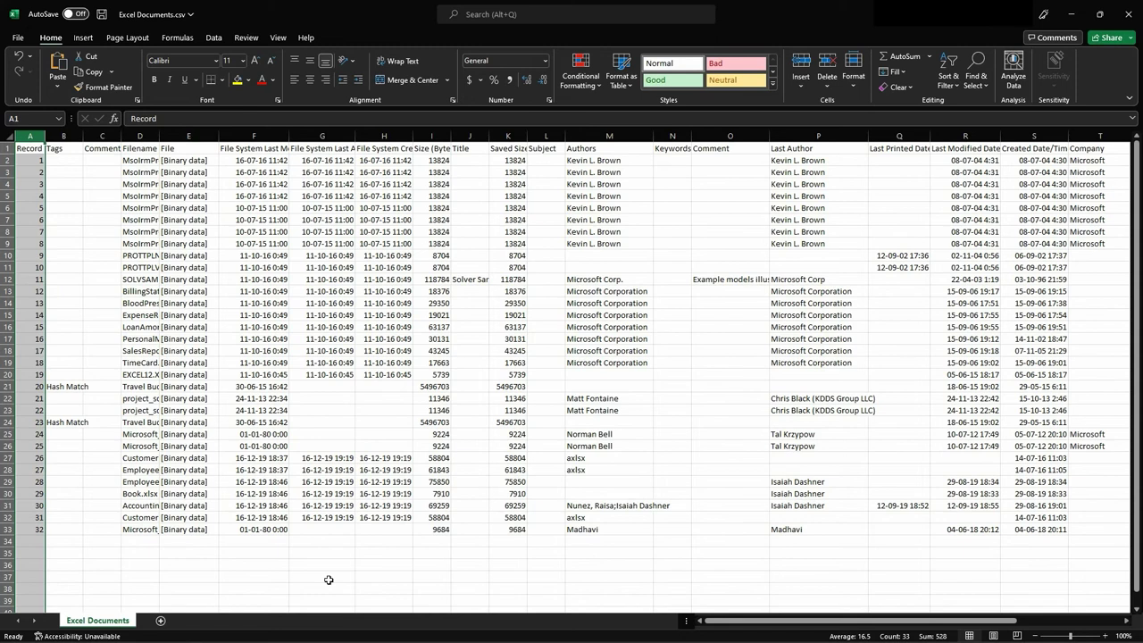
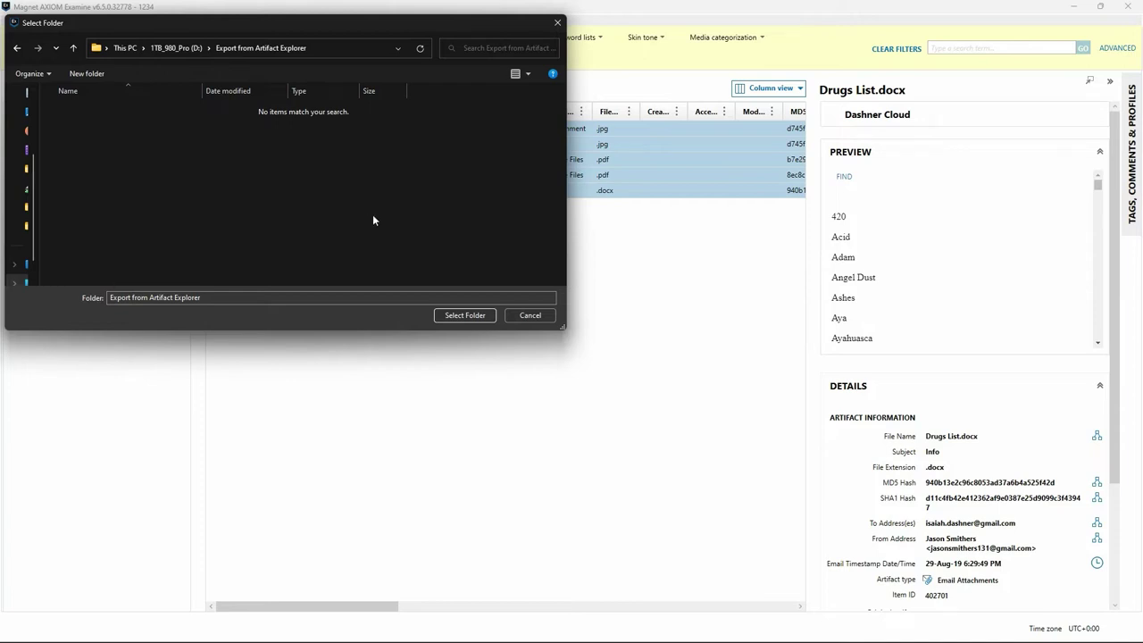
- Save the tagged email attachments to the "Export from Artifact Explorer" folder and view the files in its Attachments subfolder
{"action": "left_click", "coordinate": [465, 315]}
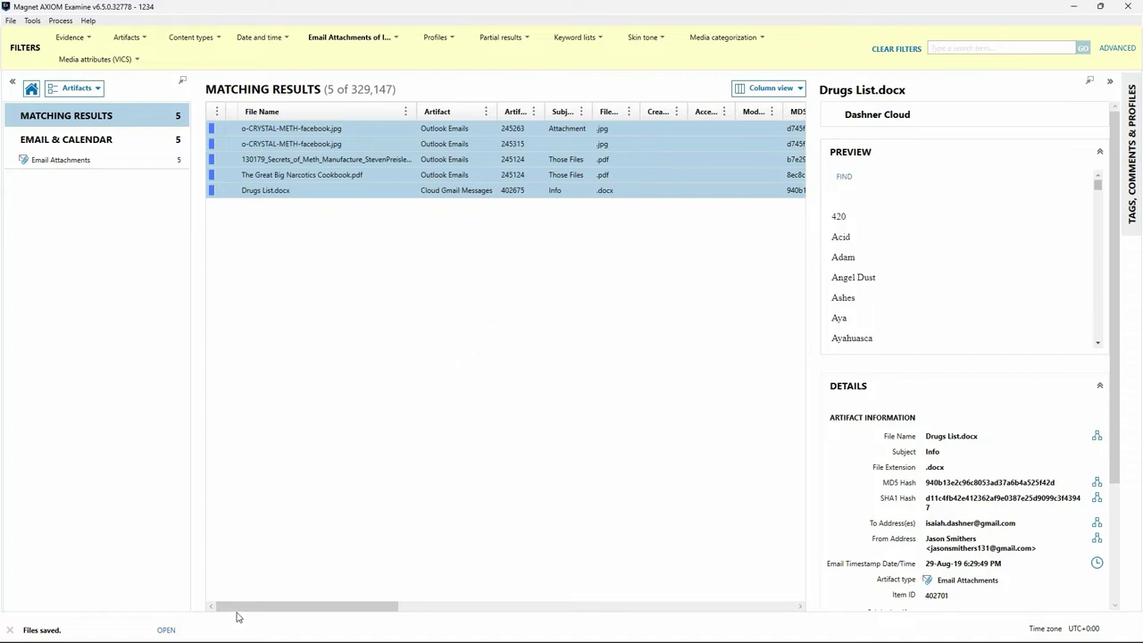
{"action": "left_click", "coordinate": [166, 630]}
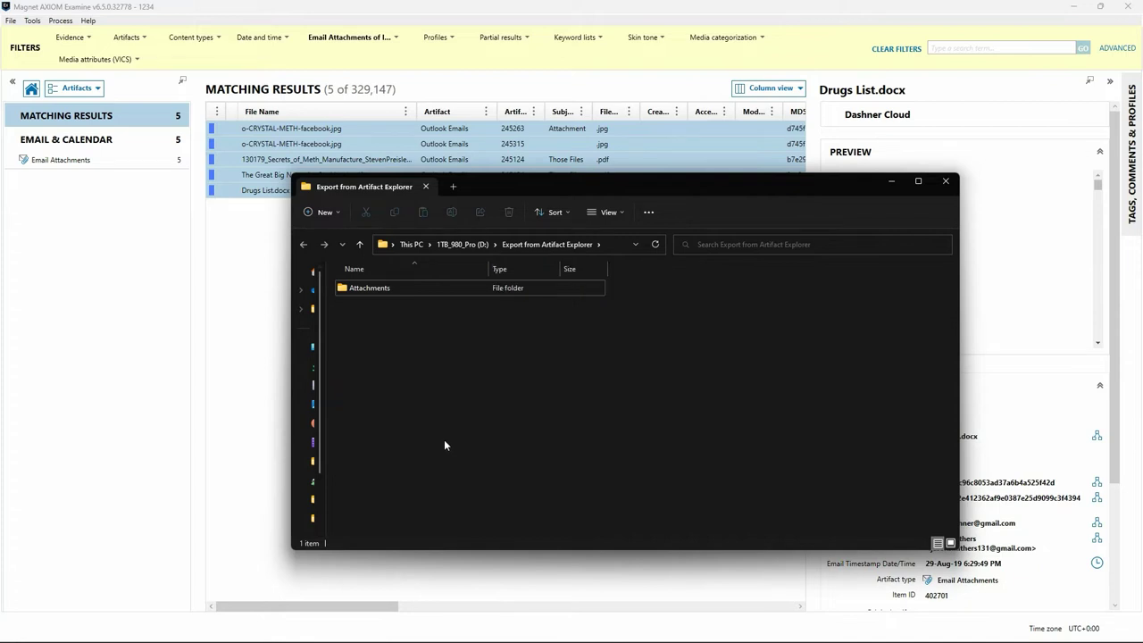
{"action": "double_click", "coordinate": [397, 289]}
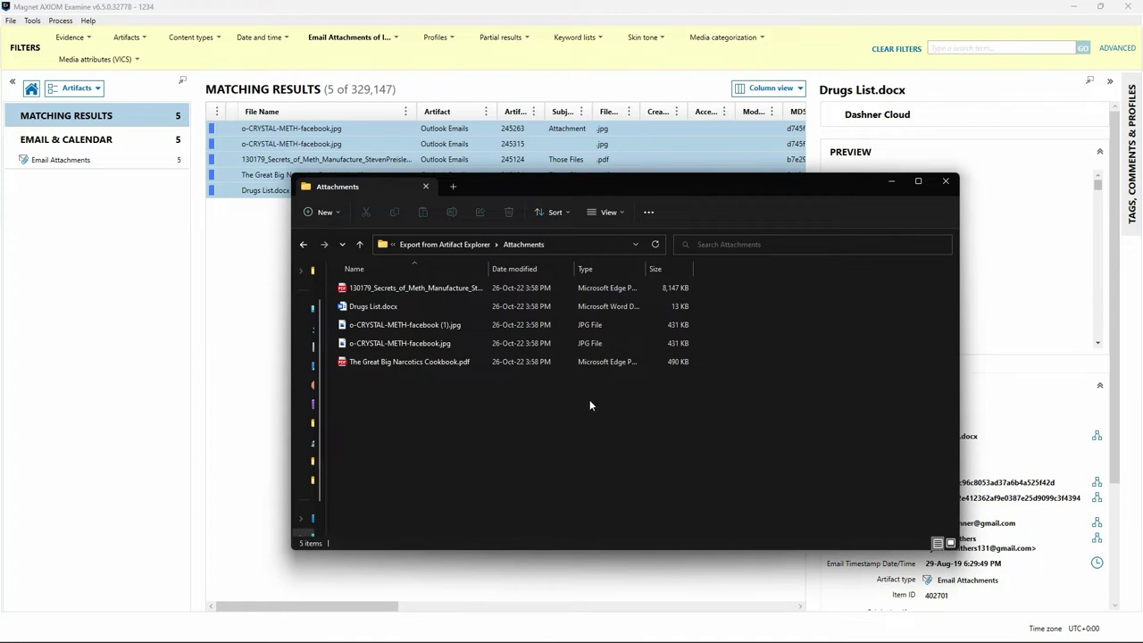
{"action": "left_click", "coordinate": [272, 410]}
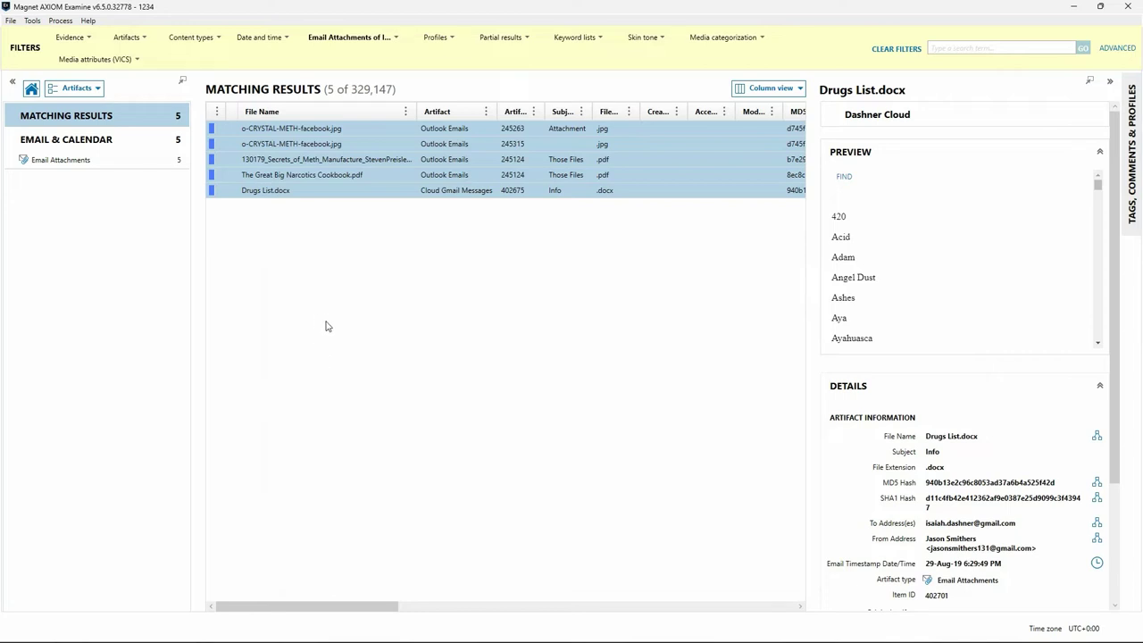
- In the File system explorer, save 301_dogs_ppt.zip and 2833_golden_retriever_ppt.zip to the "Export from File System" folder and view that folder
{"action": "left_click", "coordinate": [76, 88]}
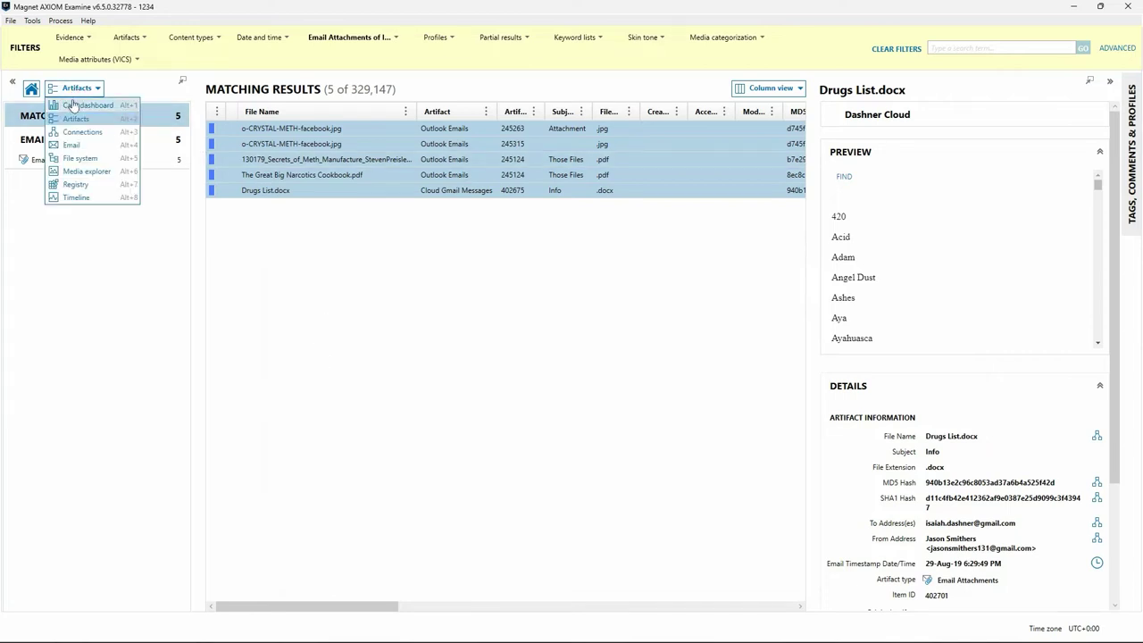
{"action": "left_click", "coordinate": [77, 159]}
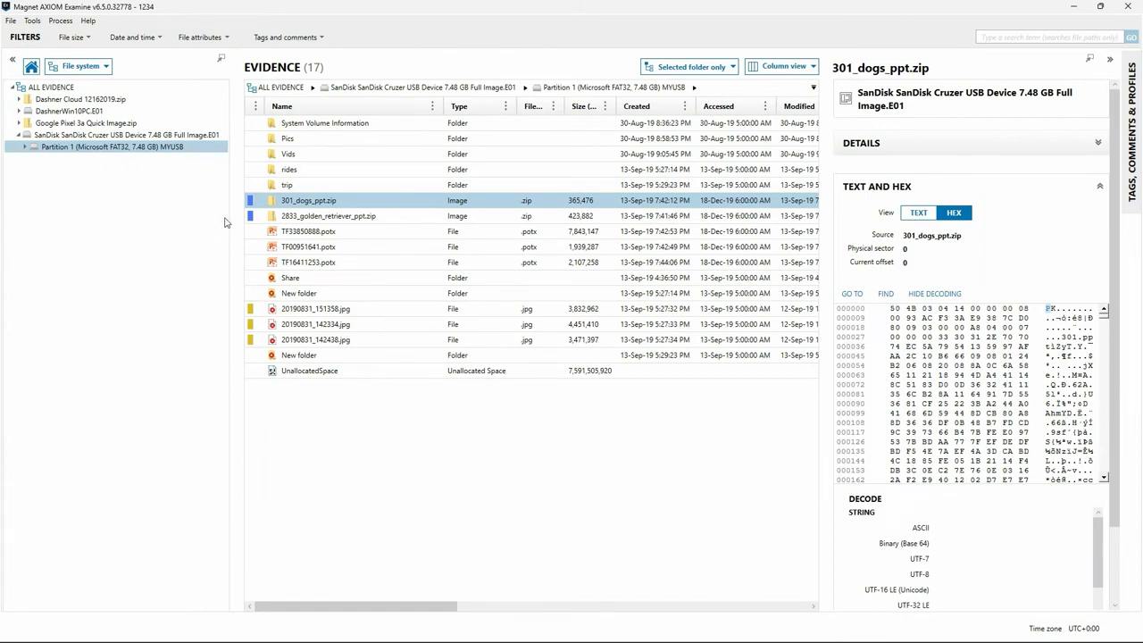
{"action": "key", "text": "shift+Down"}
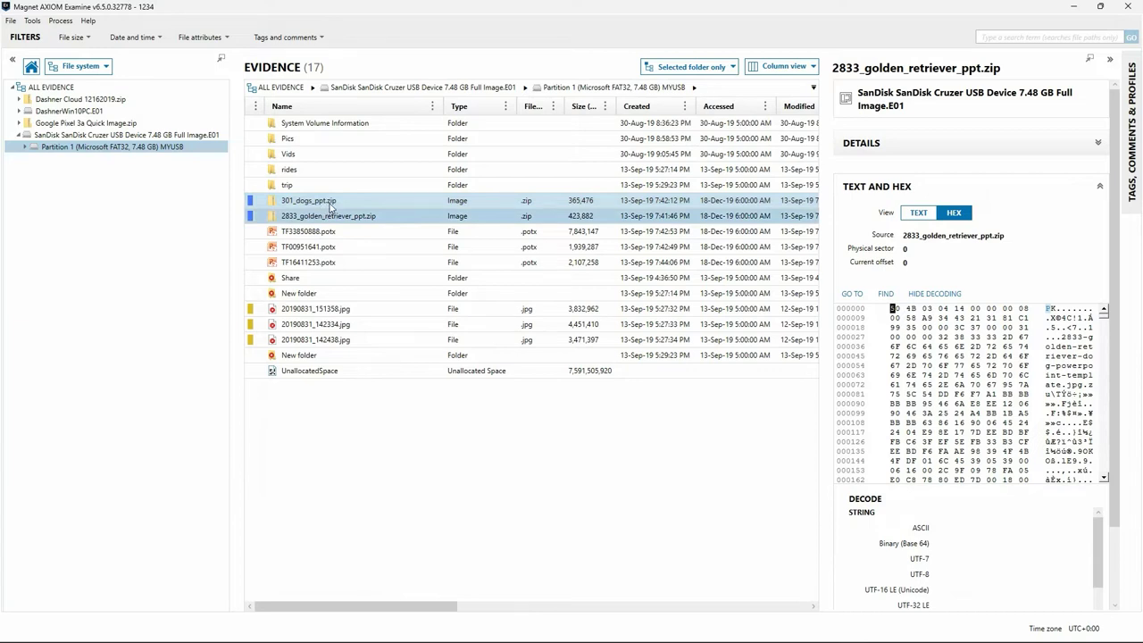
{"action": "right_click", "coordinate": [330, 207]}
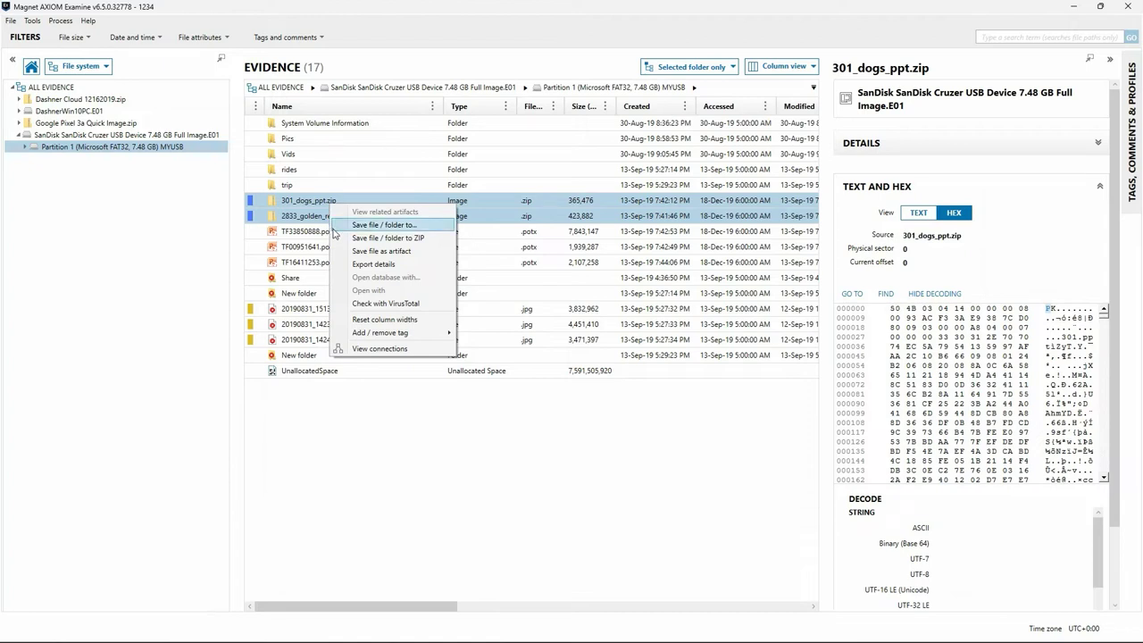
{"action": "left_click", "coordinate": [357, 226]}
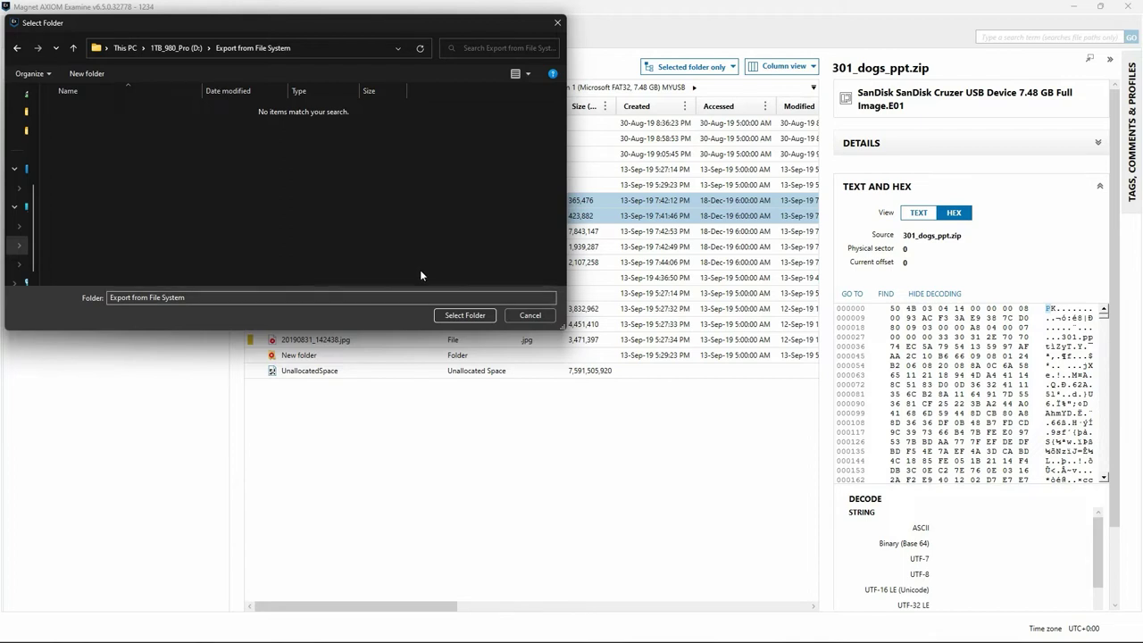
{"action": "left_click", "coordinate": [471, 314]}
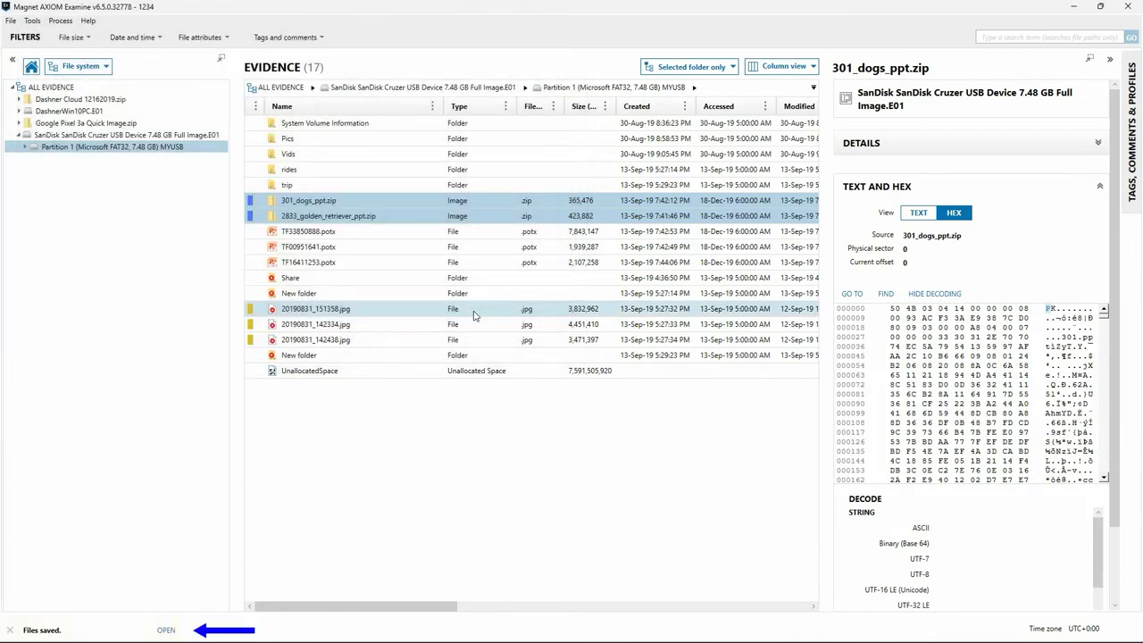
{"action": "left_click", "coordinate": [162, 630]}
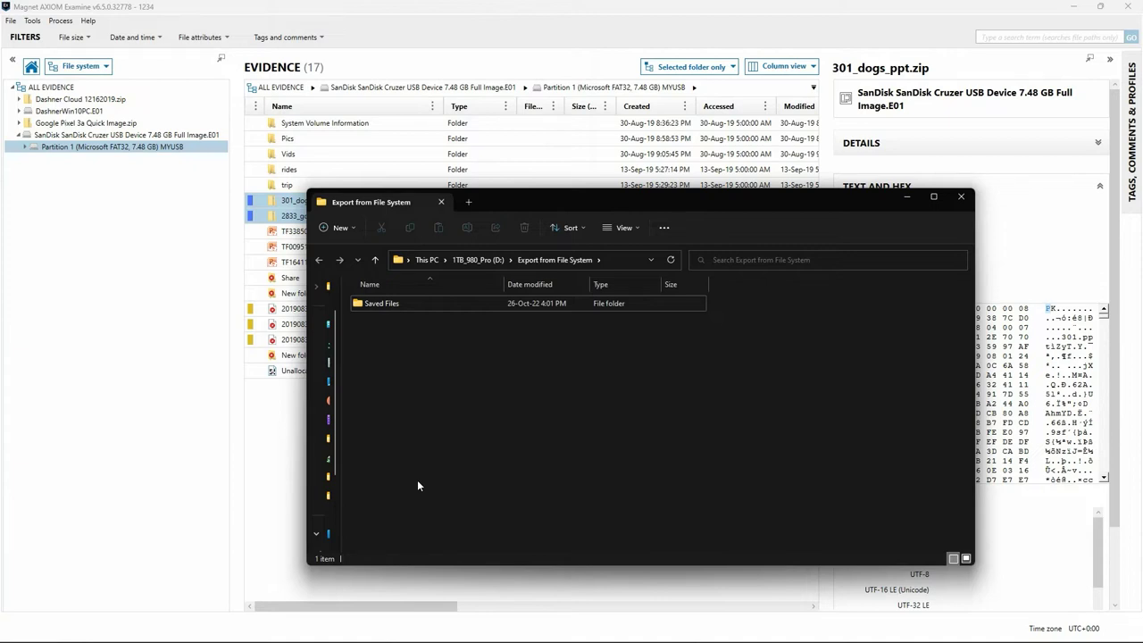
{"action": "left_click", "coordinate": [211, 470]}
- Save TF33850888.potx, TF00951641.potx and TF16411253.potx to the "Export from File System" folder and open that folder
{"action": "left_click", "coordinate": [327, 262]}
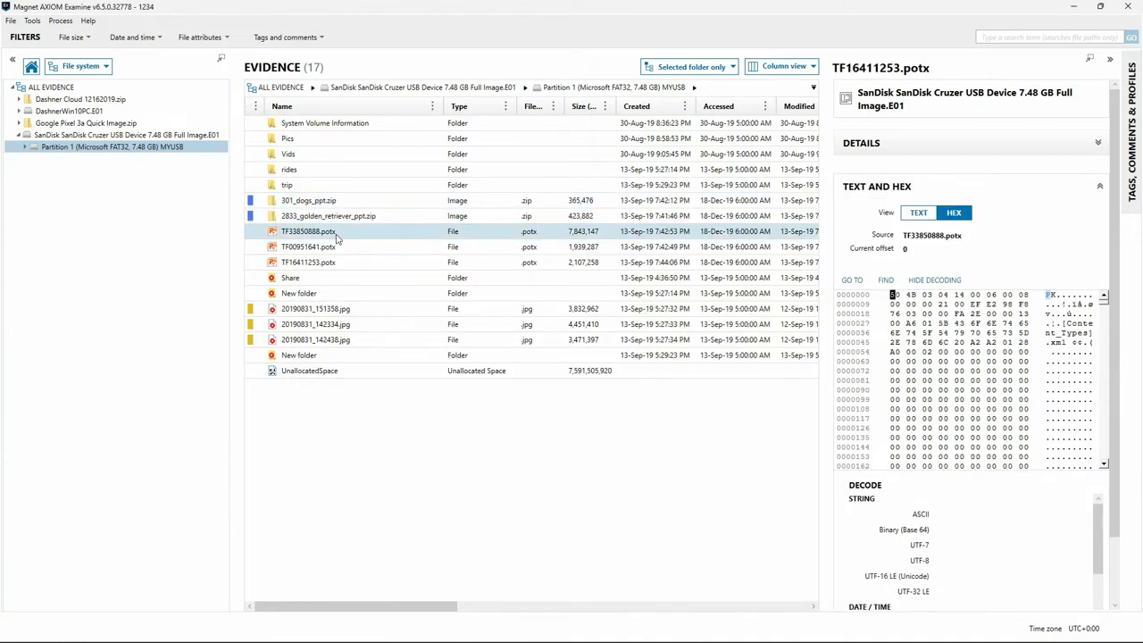
{"action": "key", "text": "shift+Up"}
{"action": "key", "text": "shift+Up"}
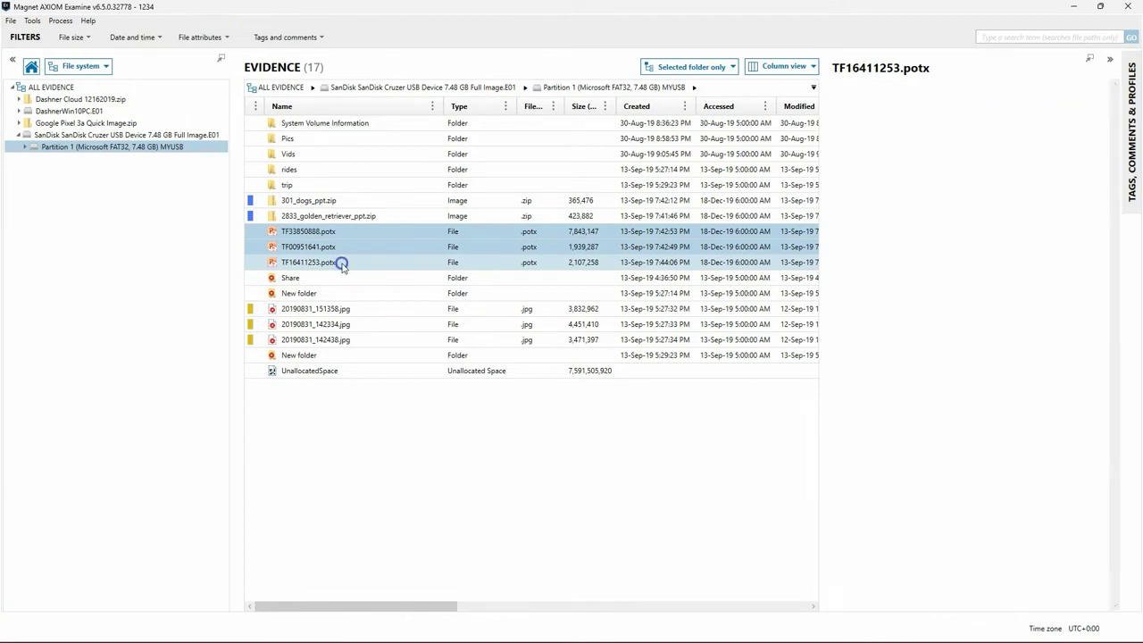
{"action": "right_click", "coordinate": [342, 266]}
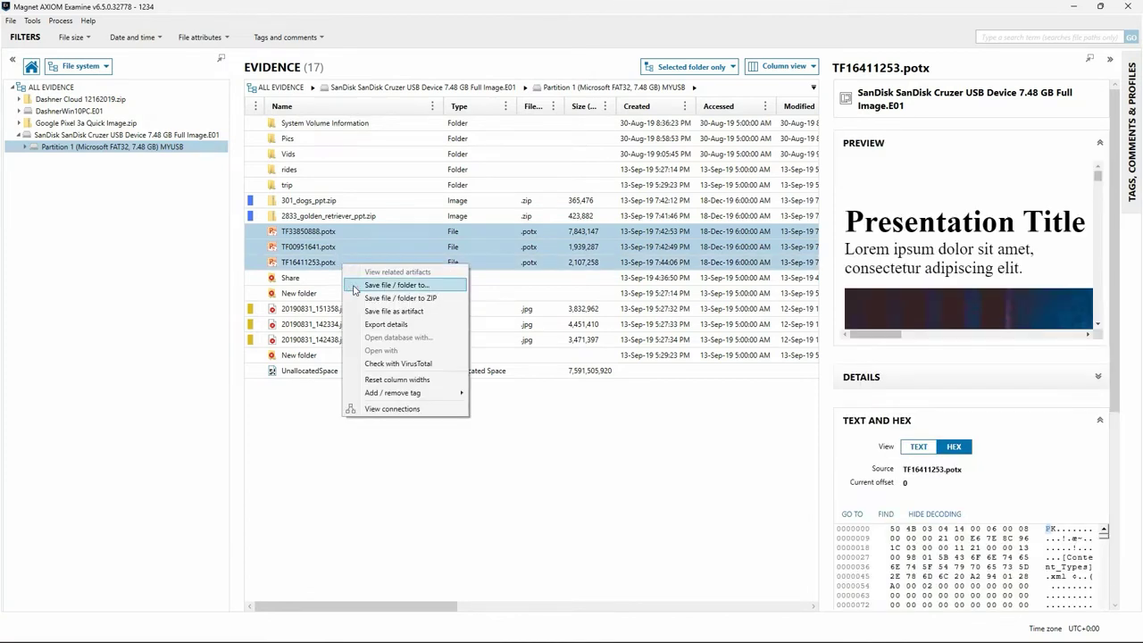
{"action": "left_click", "coordinate": [355, 286]}
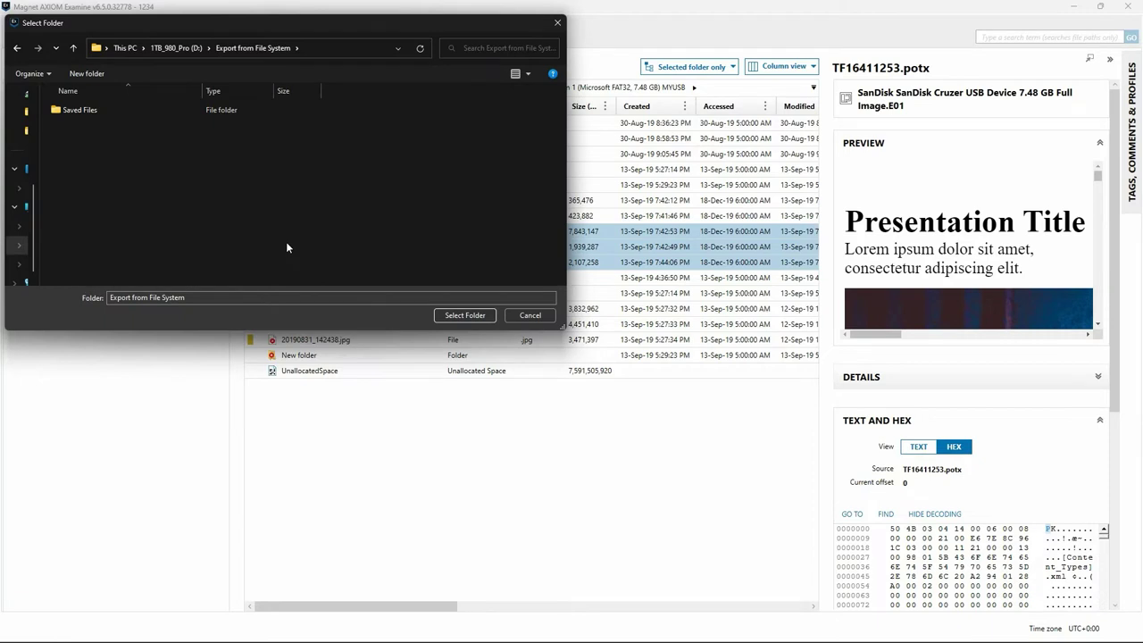
{"action": "left_click", "coordinate": [451, 319]}
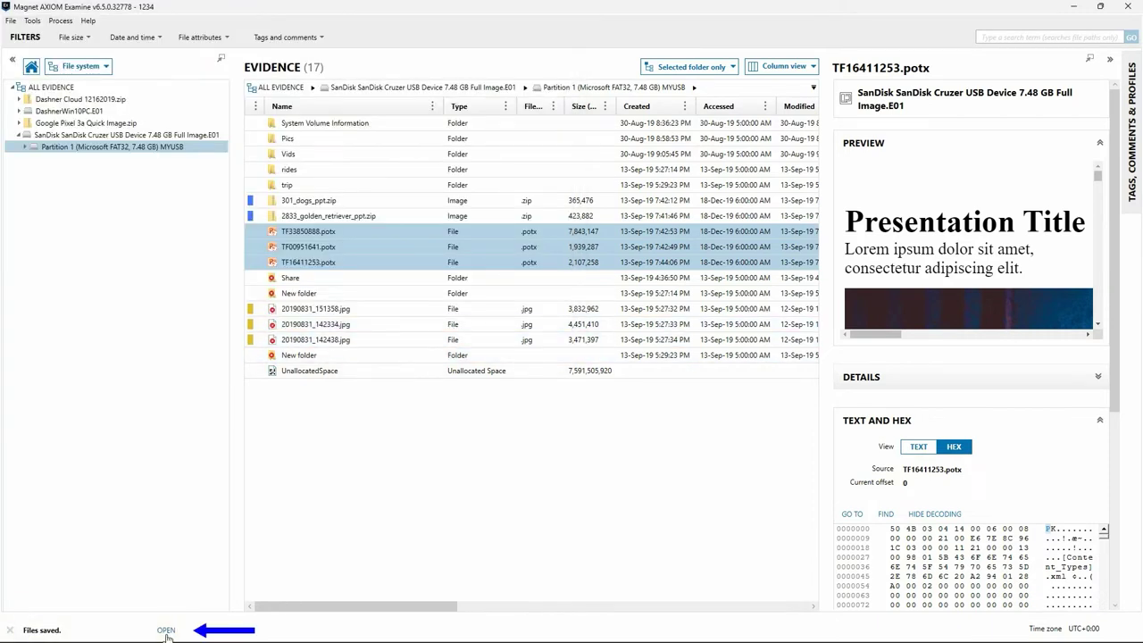
{"action": "left_click", "coordinate": [166, 631]}
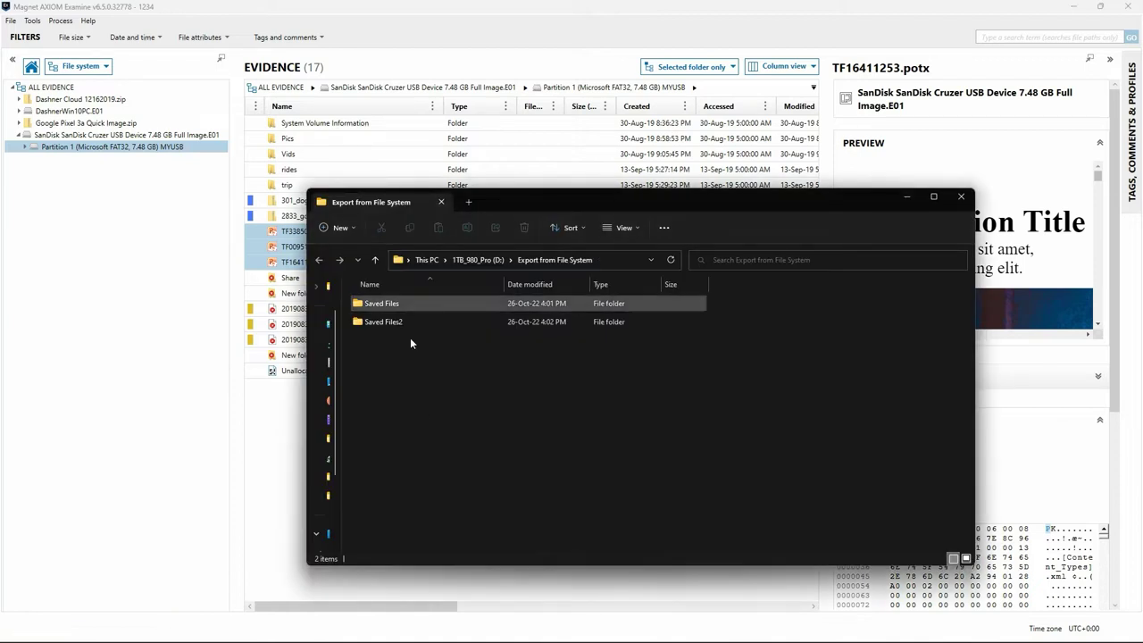
- View the contents of the Saved Files and Saved Files2 folders, and return to the case's File system explorer
{"action": "double_click", "coordinate": [403, 309]}
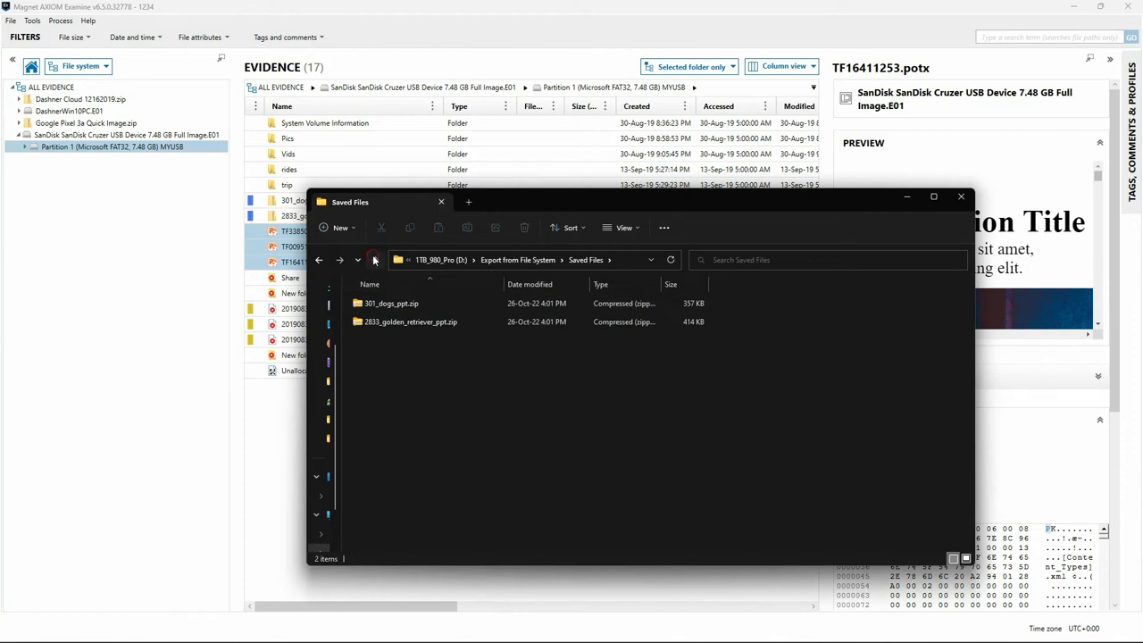
{"action": "left_click", "coordinate": [375, 260]}
{"action": "double_click", "coordinate": [411, 322]}
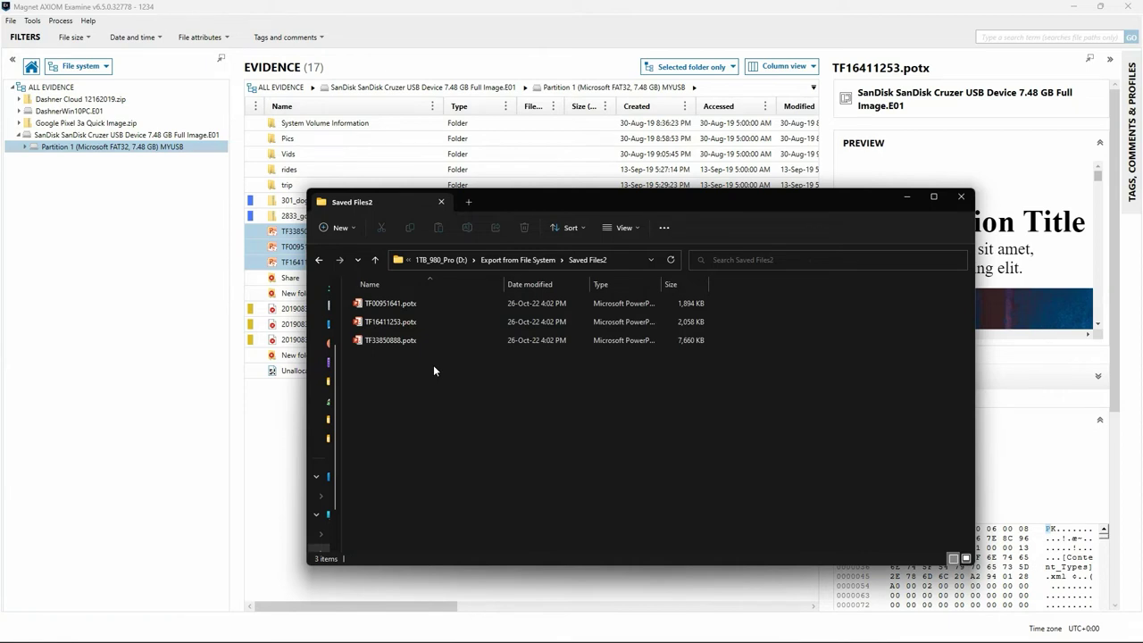
{"action": "left_click", "coordinate": [195, 439]}
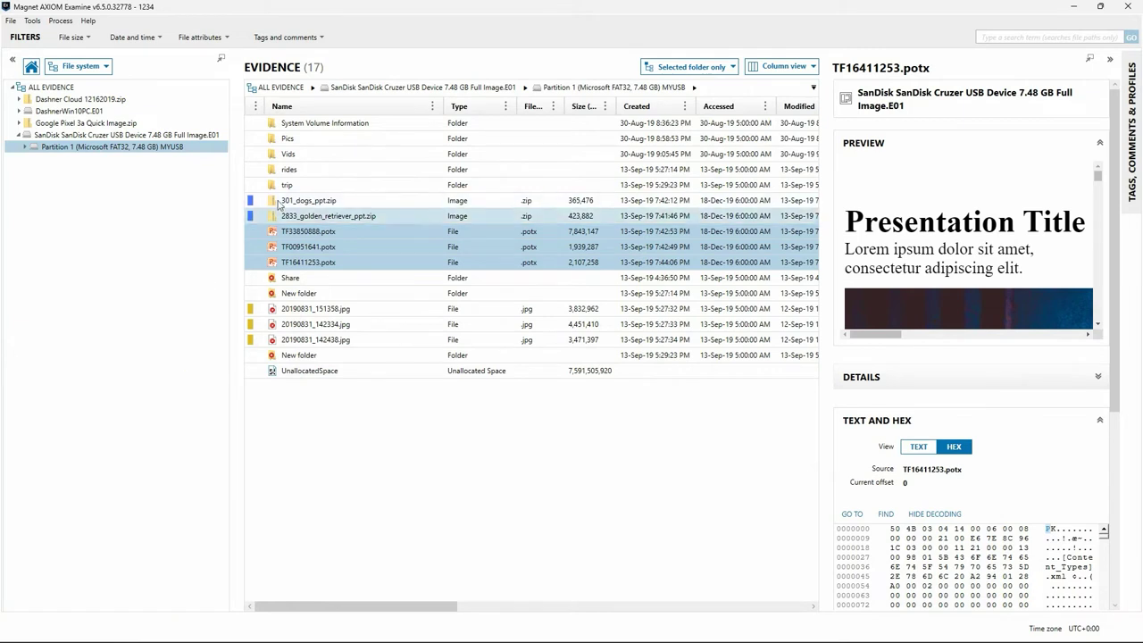
- Save 301_dogs_ppt.zip to a ZIP named "ZiP from SanDisk" in the "Export from File System" folder and open the result
{"action": "left_click", "coordinate": [314, 198]}
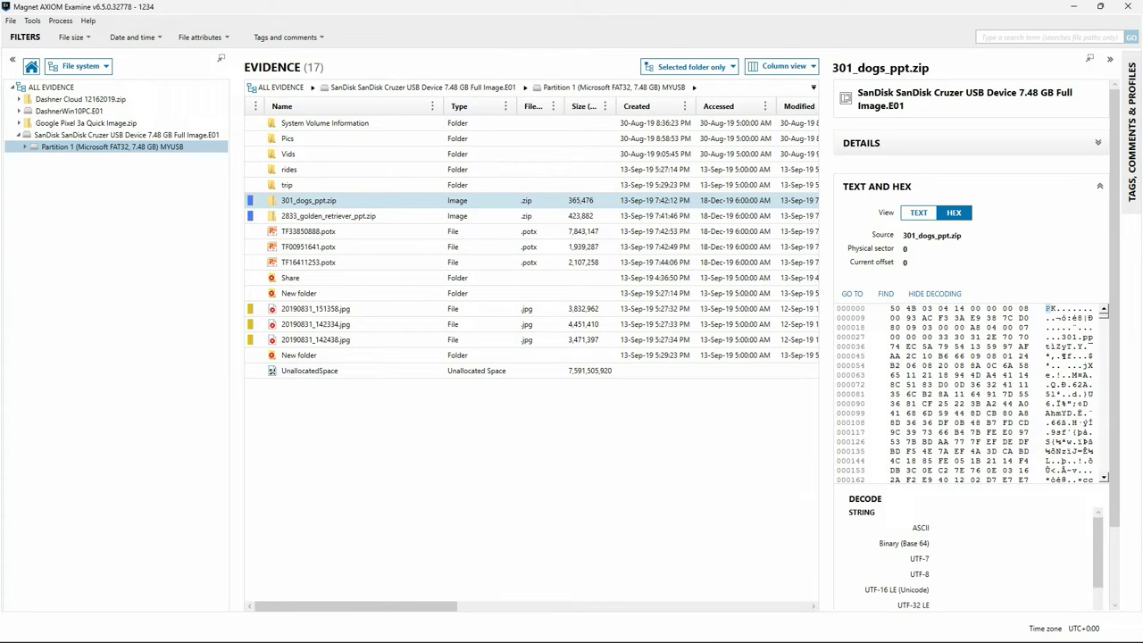
{"action": "right_click", "coordinate": [346, 204]}
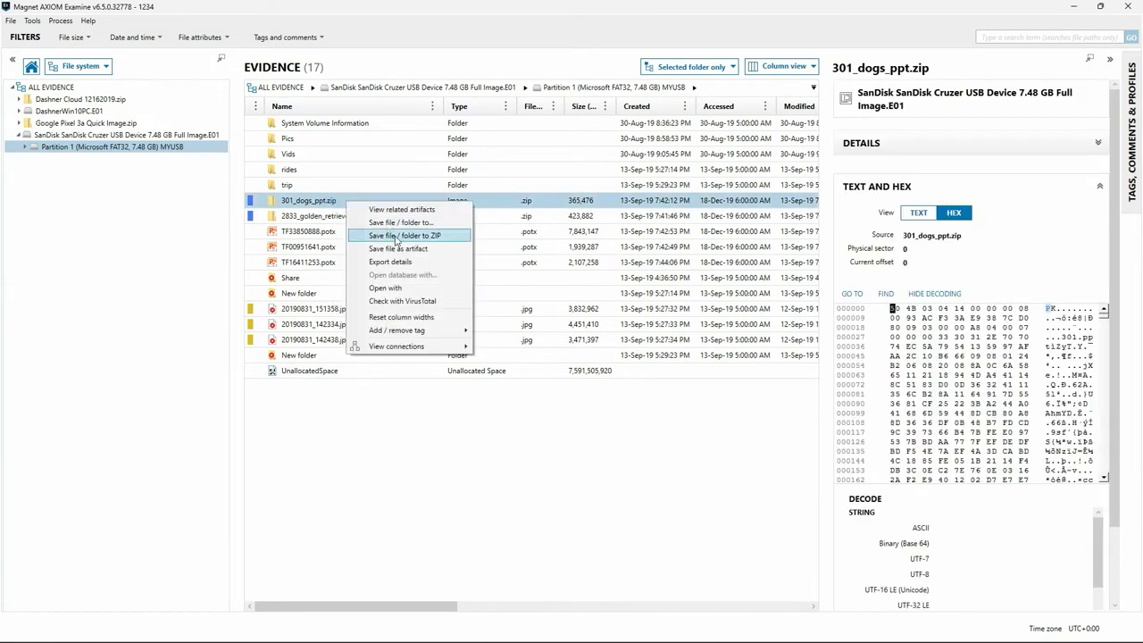
{"action": "left_click", "coordinate": [396, 238]}
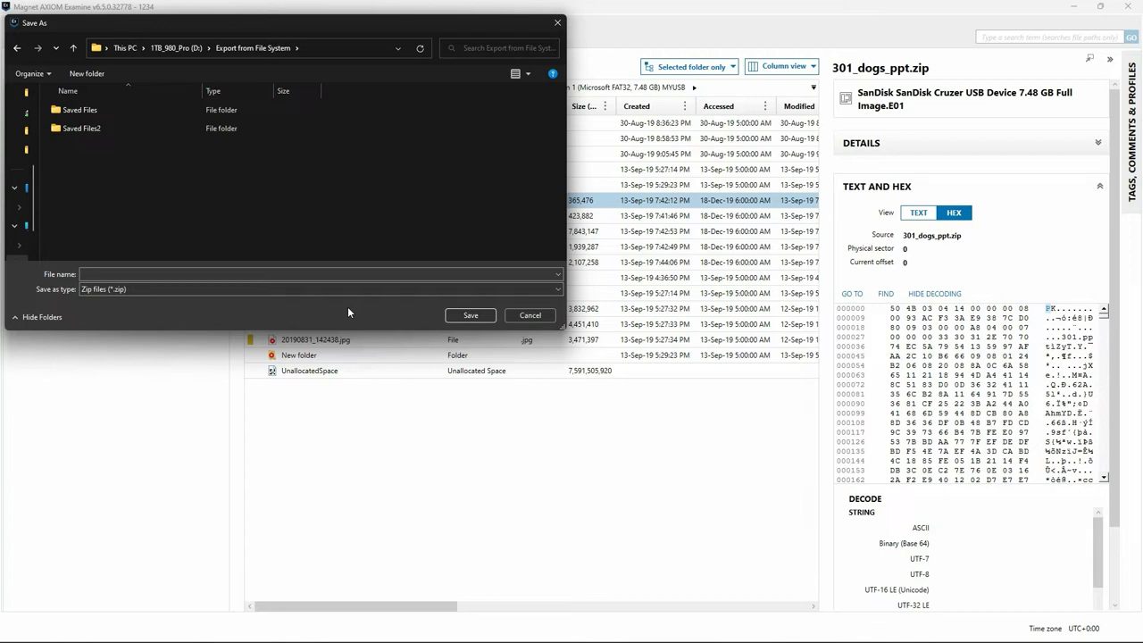
{"action": "left_click", "coordinate": [309, 275]}
{"action": "type", "text": "ZiP from SanDisk"}
{"action": "key", "text": "Return"}
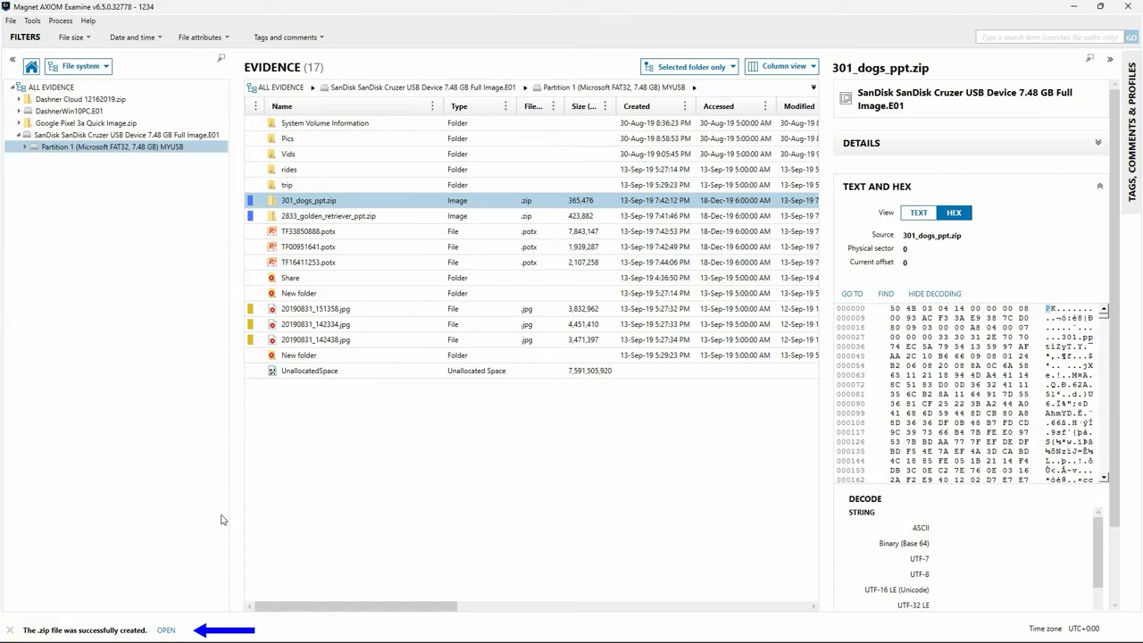
{"action": "left_click", "coordinate": [166, 630]}
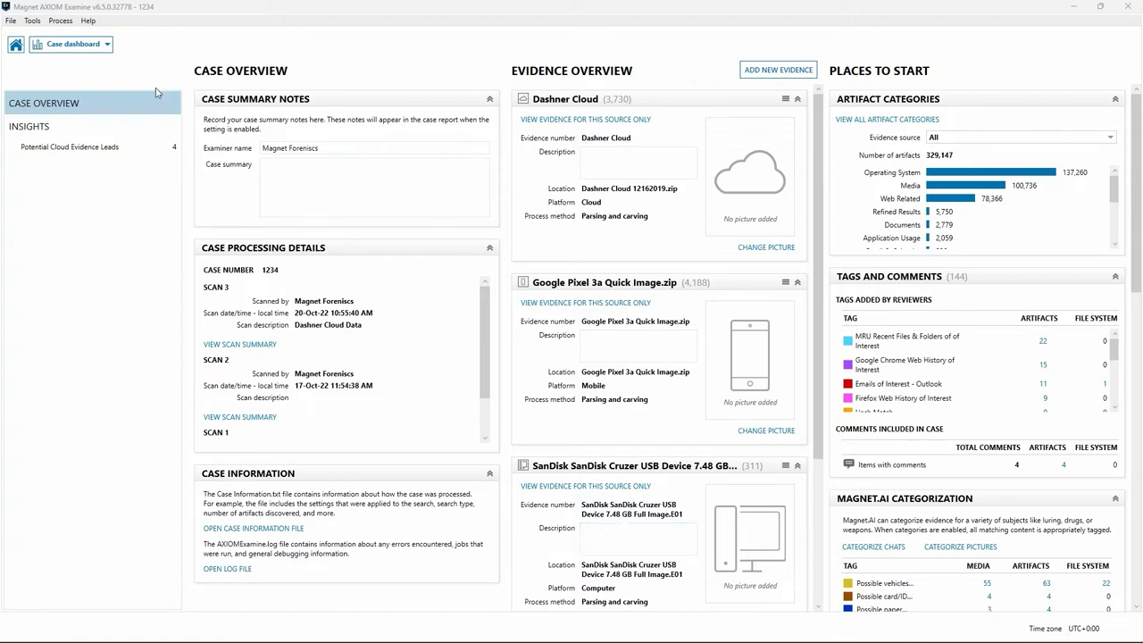
{"action": "left_click", "coordinate": [12, 21]}
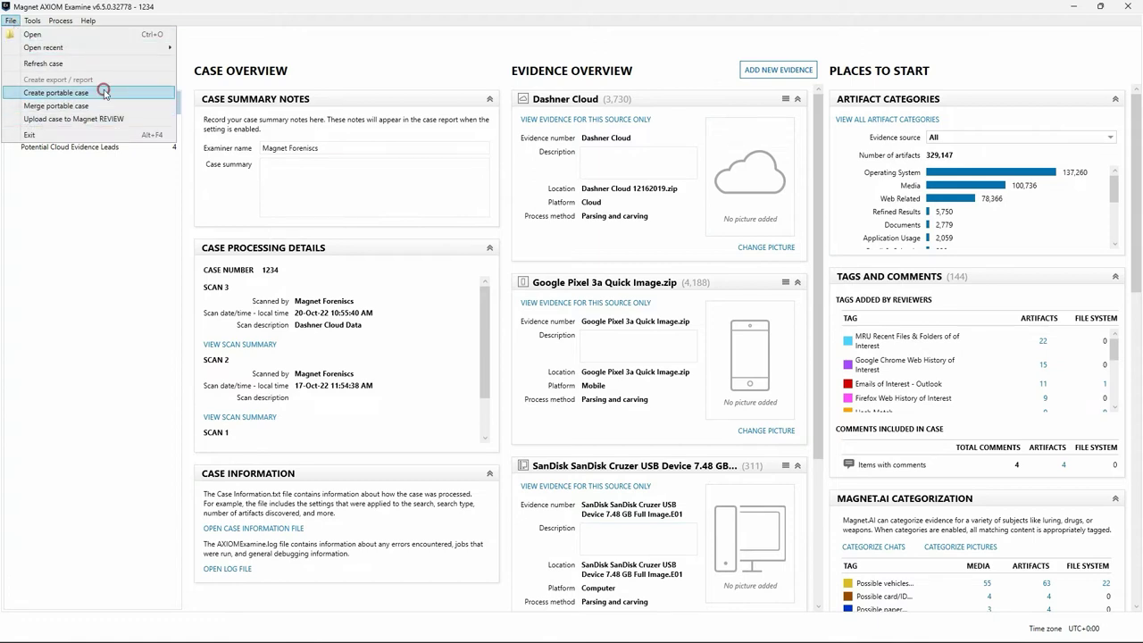
{"action": "left_click", "coordinate": [55, 93]}
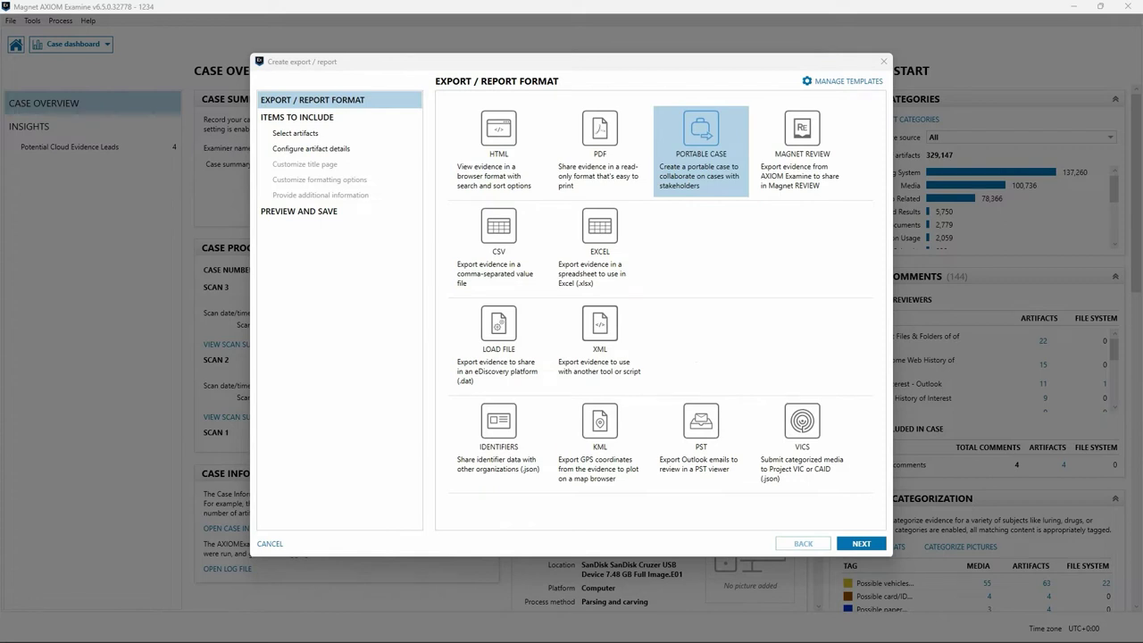
{"action": "left_click", "coordinate": [884, 62]}
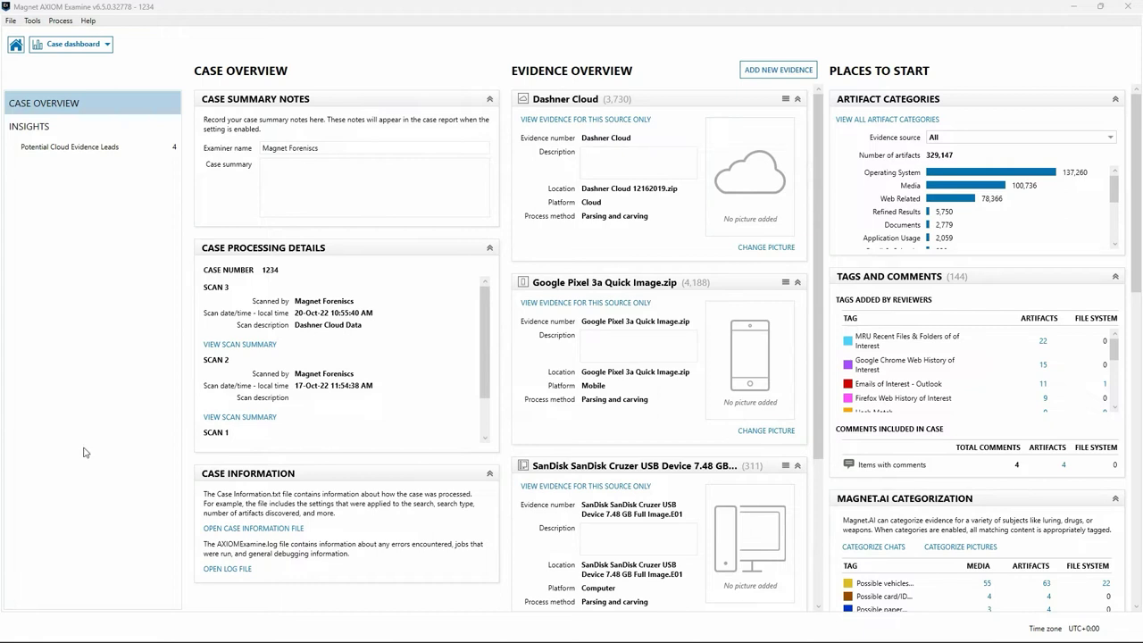
- Switch from the case dashboard to the Artifacts explorer and clear all existing filters
{"action": "left_click", "coordinate": [89, 49]}
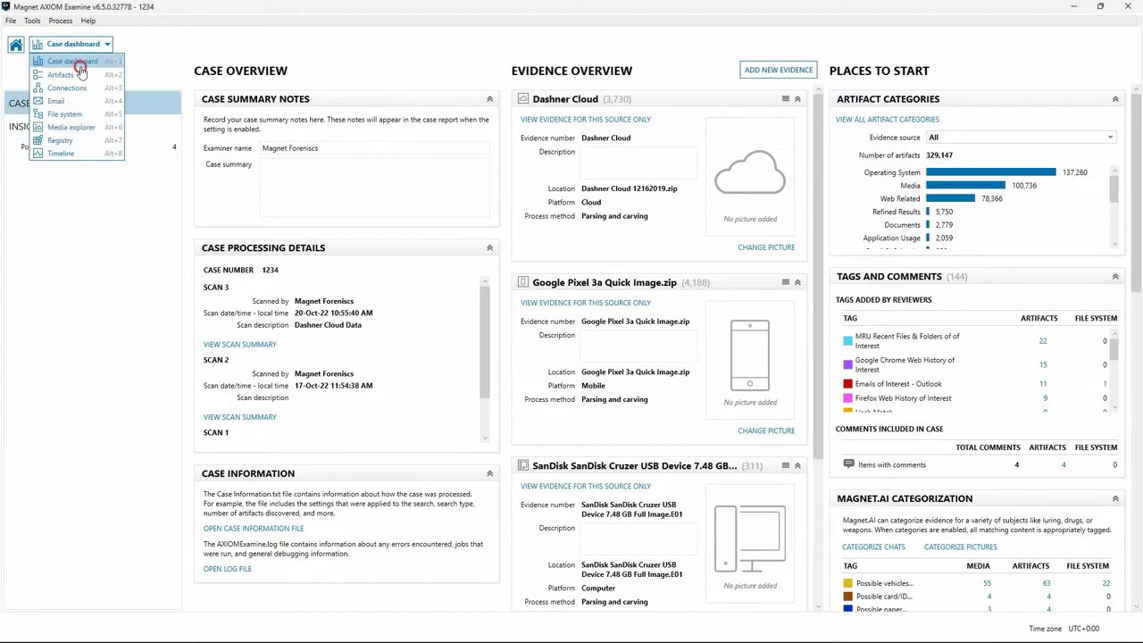
{"action": "left_click", "coordinate": [78, 71]}
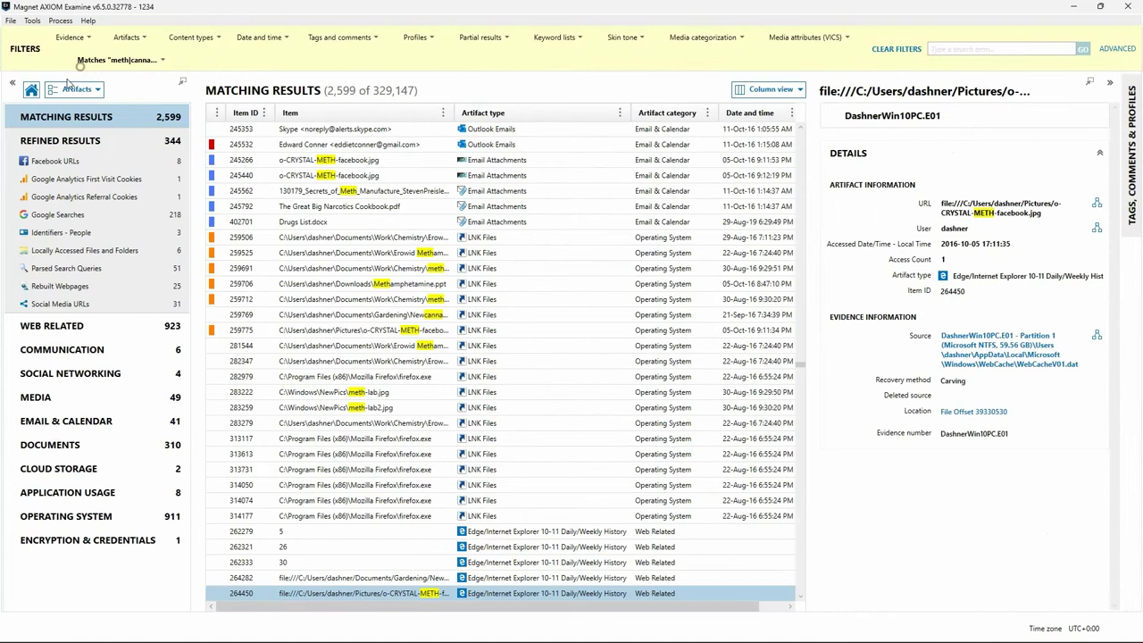
{"action": "left_click", "coordinate": [889, 53]}
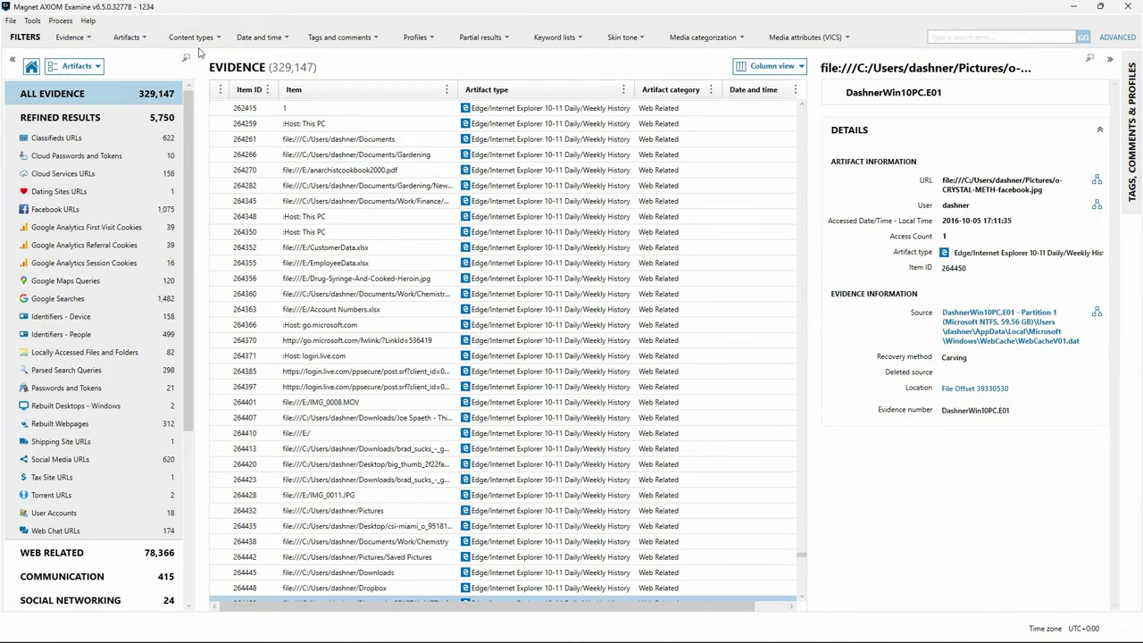
{"action": "left_click", "coordinate": [126, 38]}
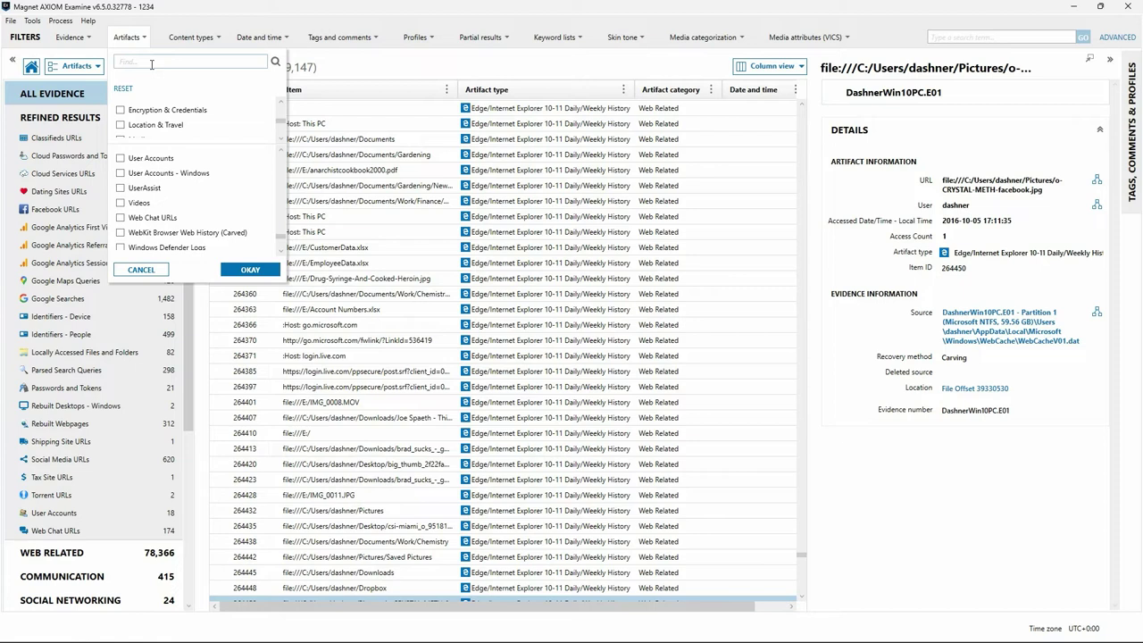
{"action": "left_click", "coordinate": [152, 64]}
{"action": "type", "text": "ema"}
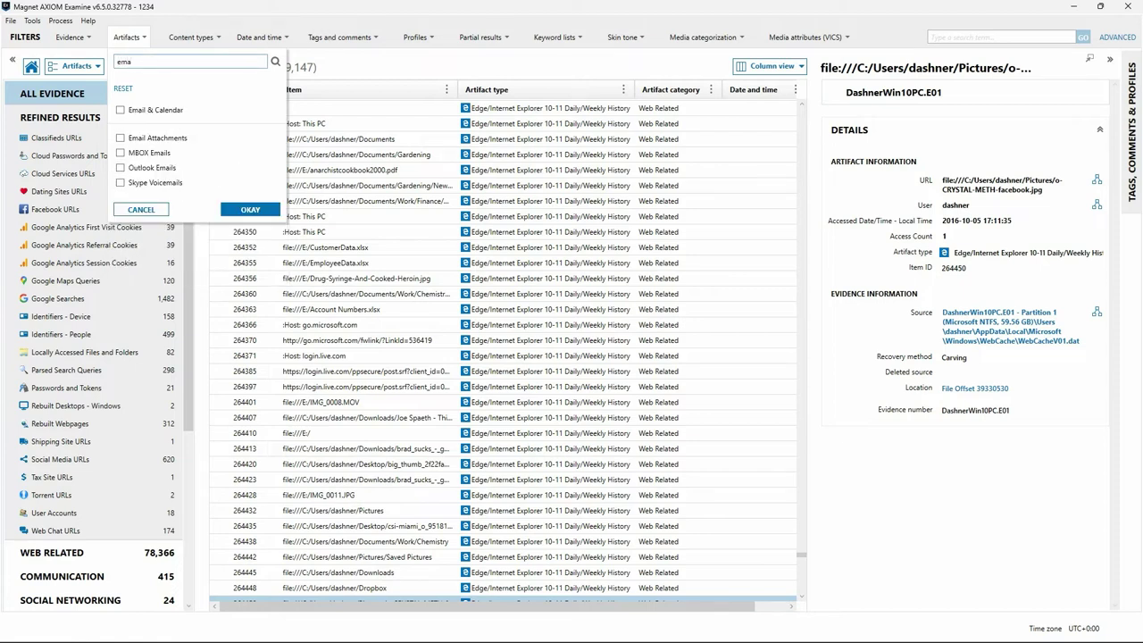
{"action": "left_click", "coordinate": [118, 111]}
- Find the Communication category with "comm" in the artifact filter and select it
{"action": "left_click", "coordinate": [128, 36]}
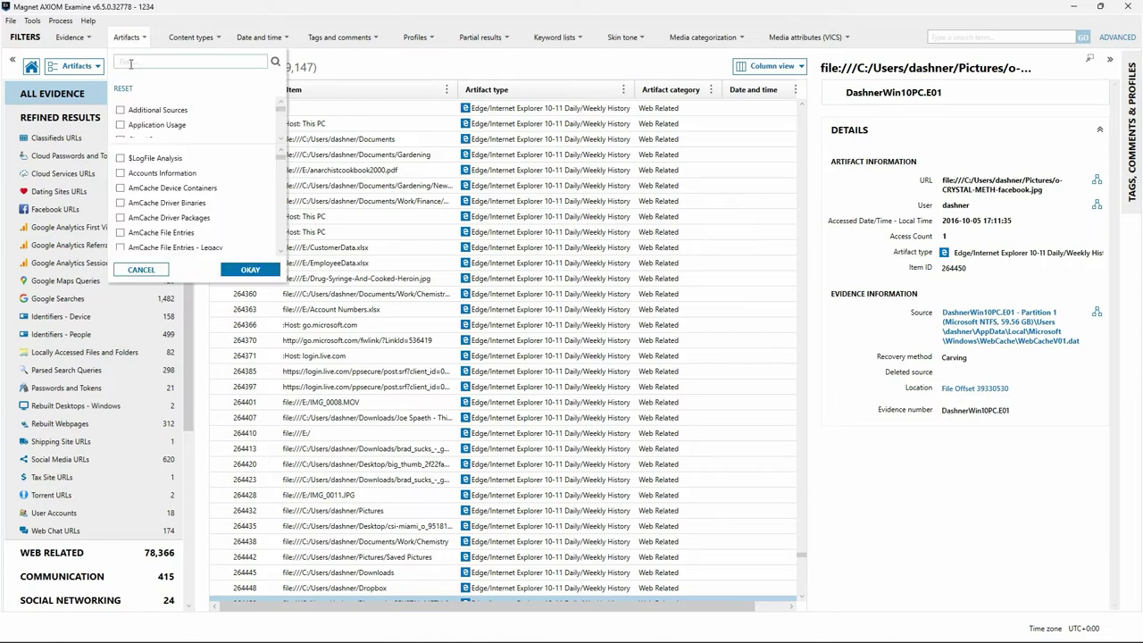
{"action": "left_click", "coordinate": [118, 61]}
{"action": "type", "text": "comm"}
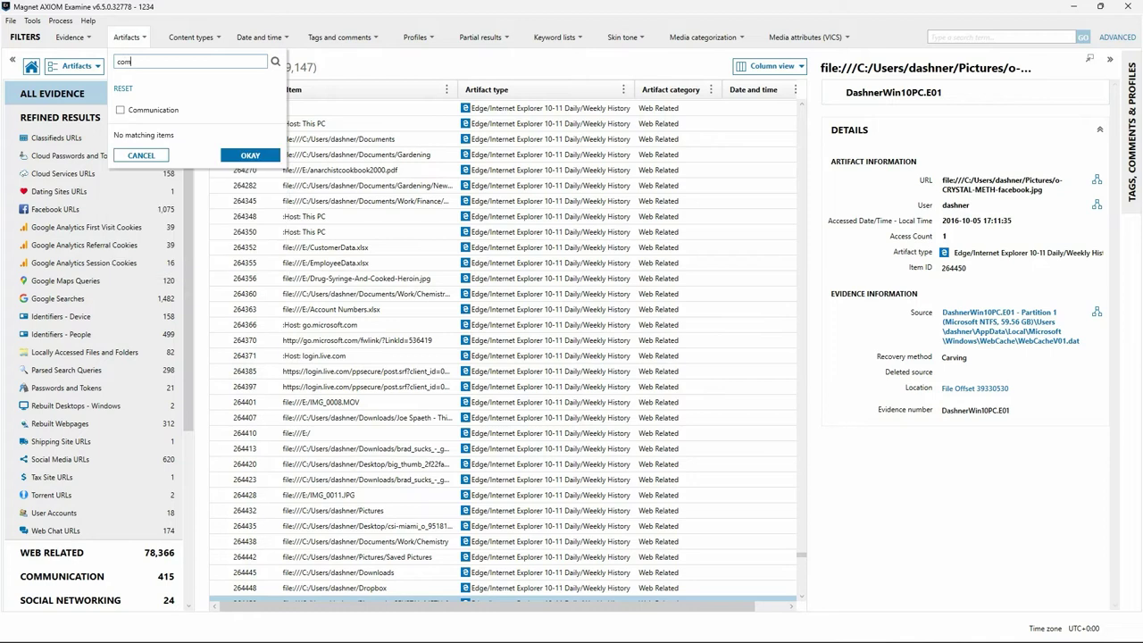
{"action": "left_click", "coordinate": [134, 110]}
- Add the Pictures and Videos artifact types to the artifact filter and apply it
{"action": "double_click", "coordinate": [181, 57]}
{"action": "type", "text": "pict"}
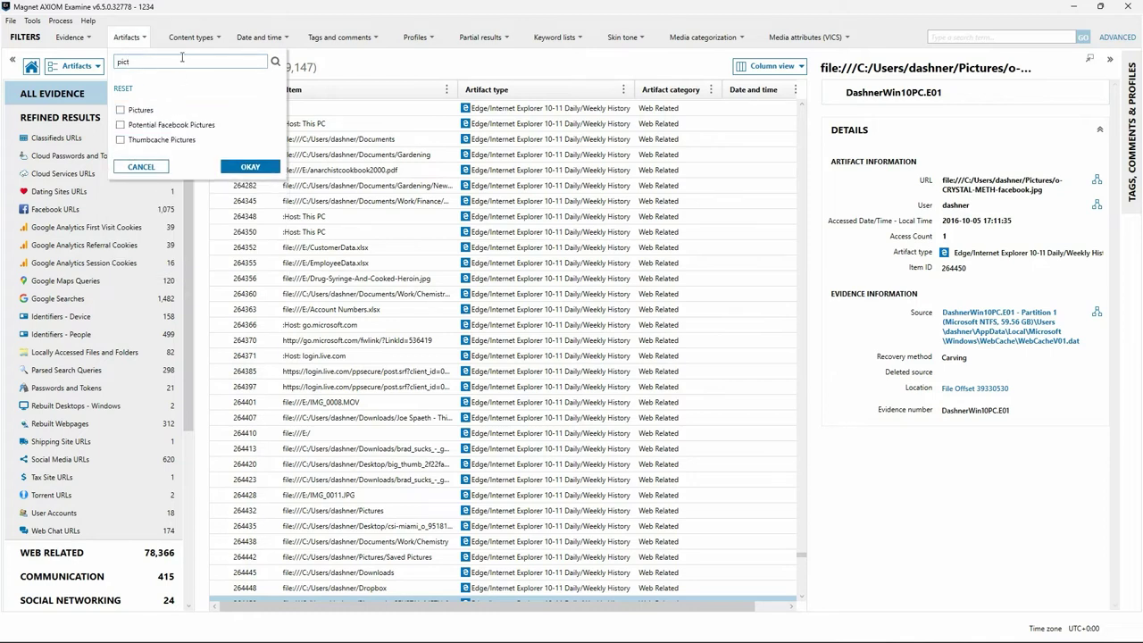
{"action": "left_click", "coordinate": [119, 110]}
{"action": "left_click", "coordinate": [120, 125]}
{"action": "double_click", "coordinate": [187, 63]}
{"action": "type", "text": "vide"}
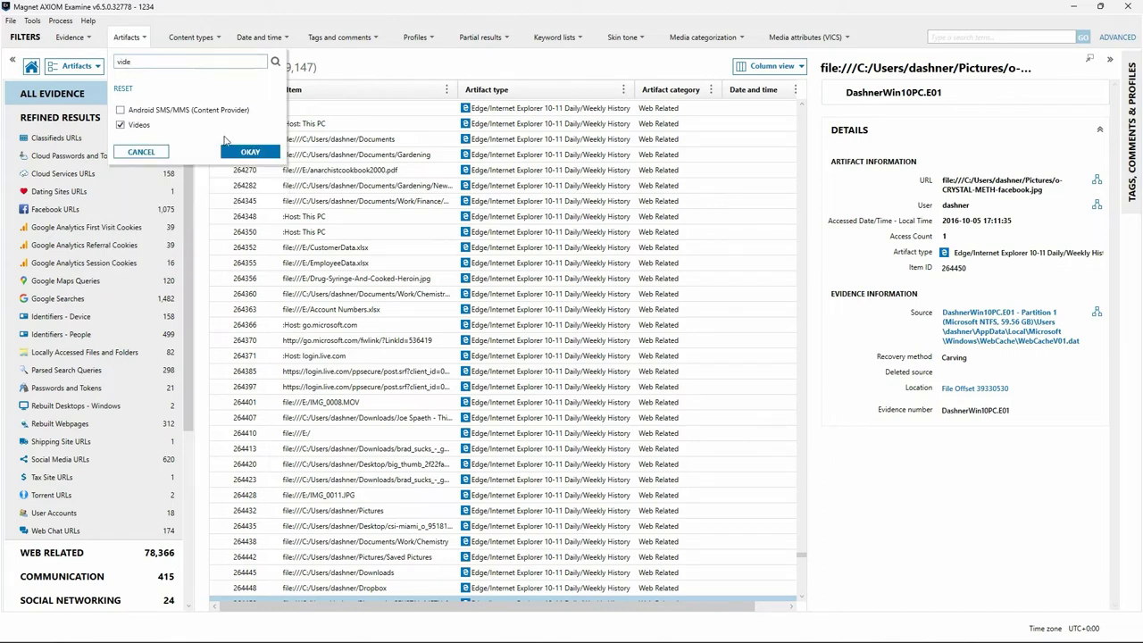
{"action": "left_click", "coordinate": [246, 151]}
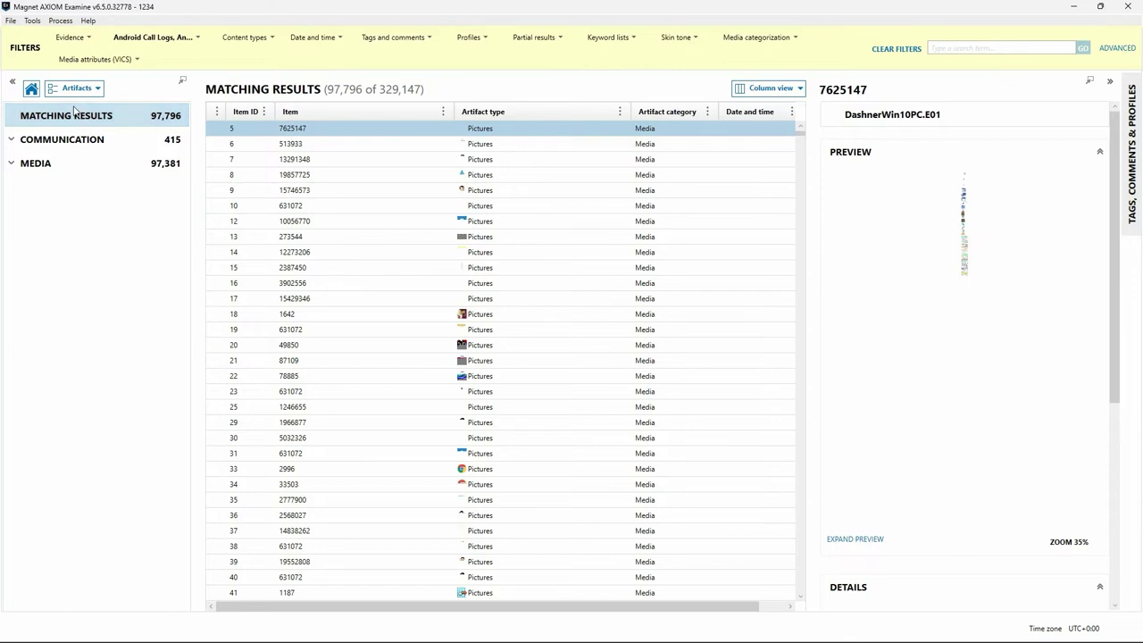
- Start a portable case export that includes the items in the current view
{"action": "left_click", "coordinate": [11, 22]}
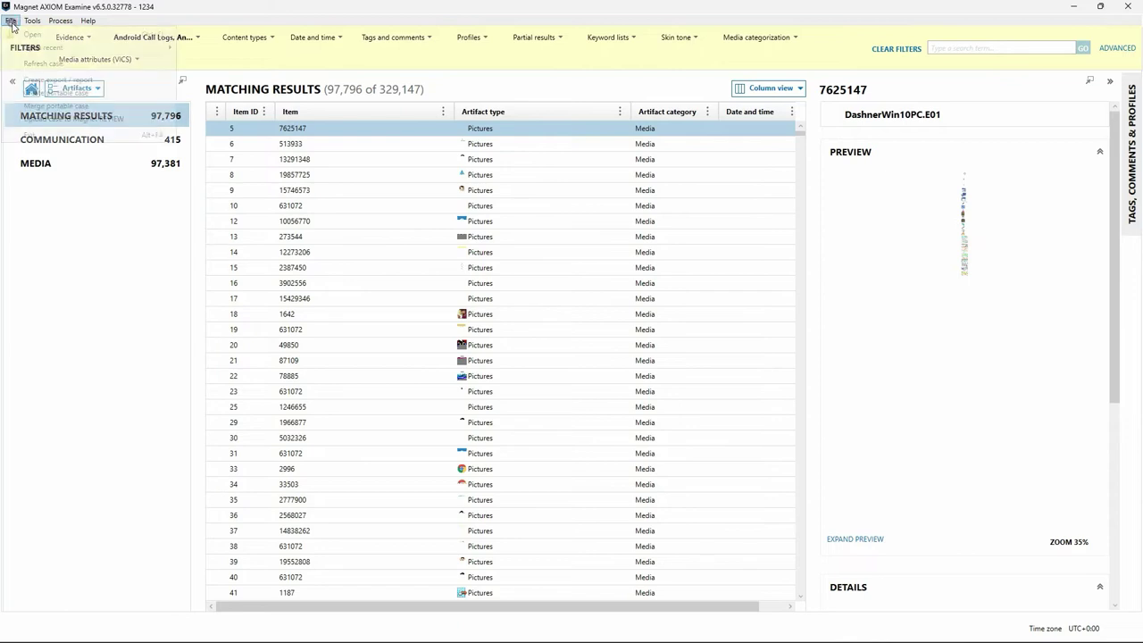
{"action": "left_click", "coordinate": [27, 97]}
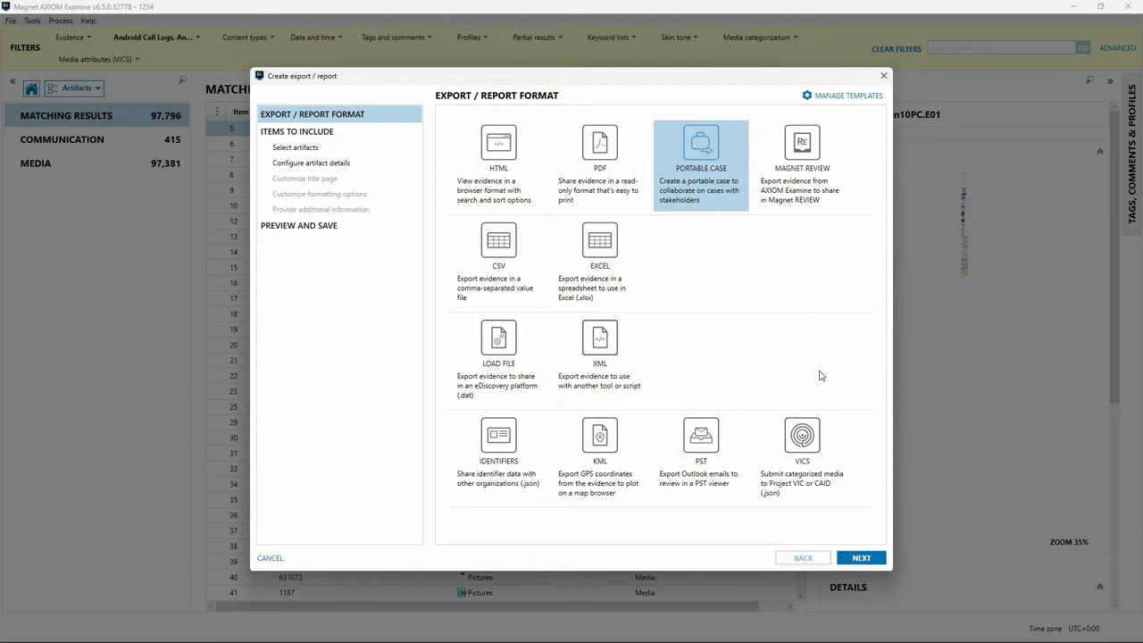
{"action": "left_click", "coordinate": [854, 559]}
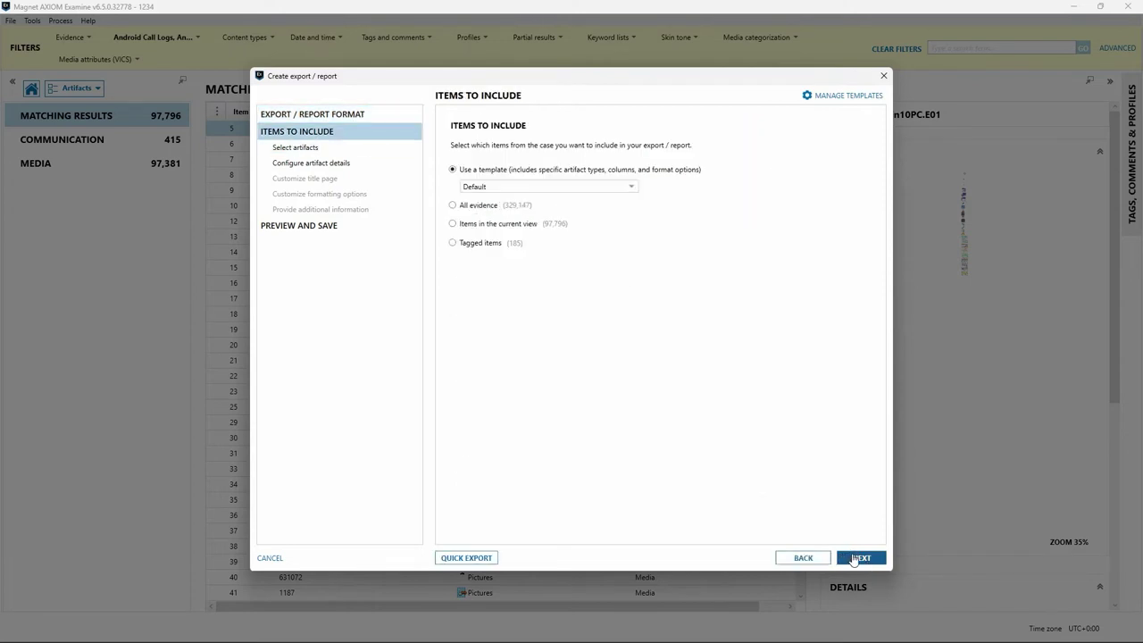
{"action": "left_click", "coordinate": [483, 227]}
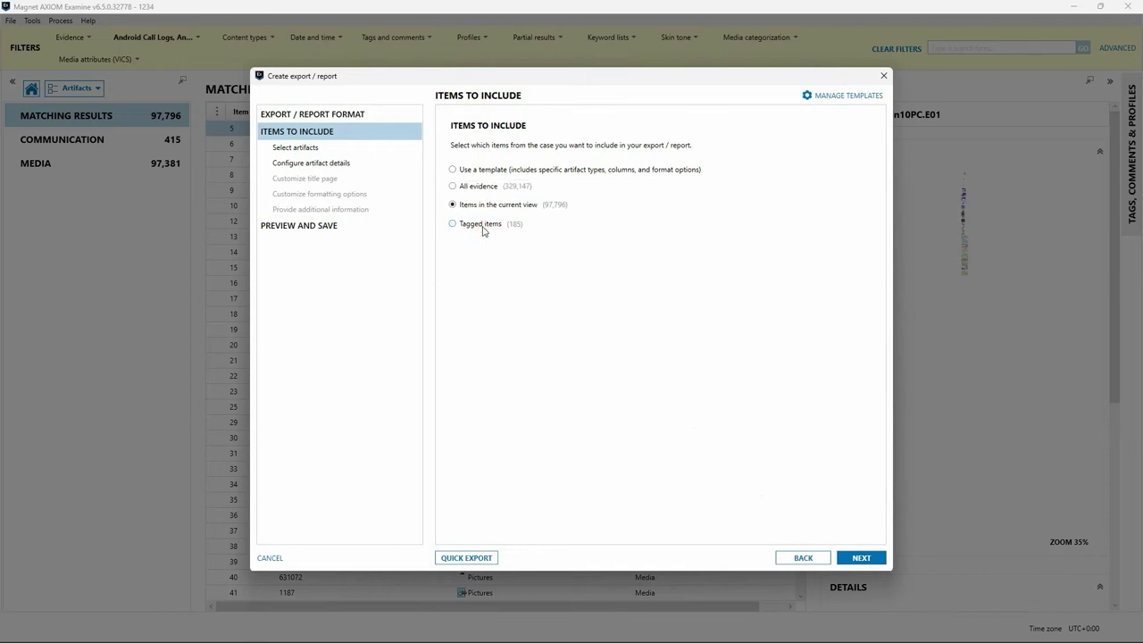
{"action": "left_click", "coordinate": [856, 561]}
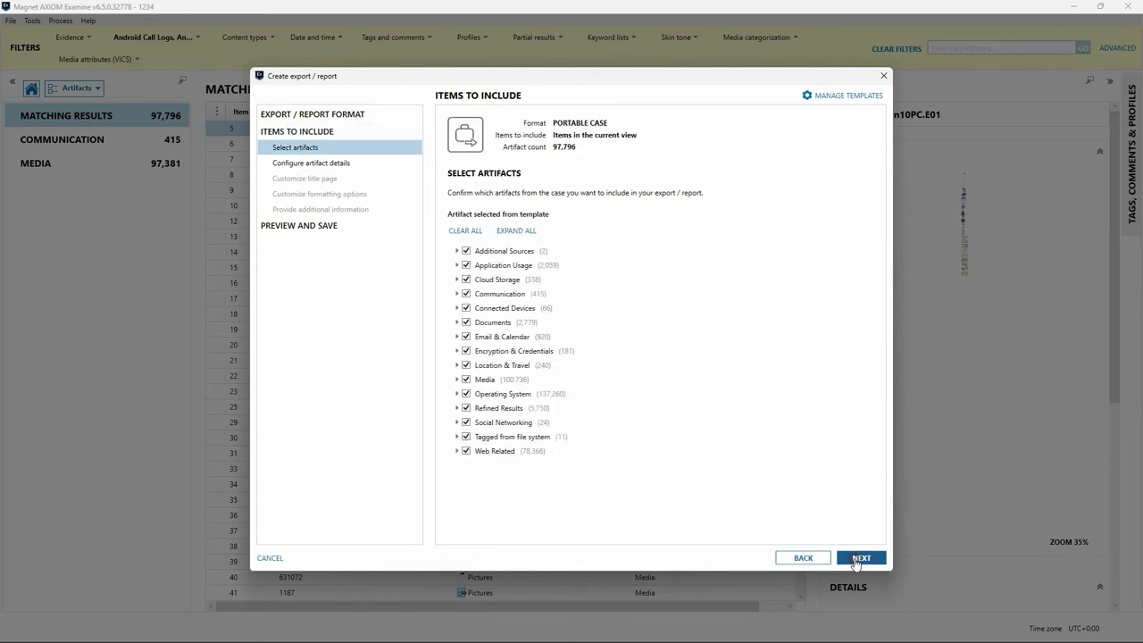
- Keep all artifact categories, toggle "Blur / hide categorized media", and export the portable case to the Portable Case folder on D:
{"action": "left_click", "coordinate": [862, 559]}
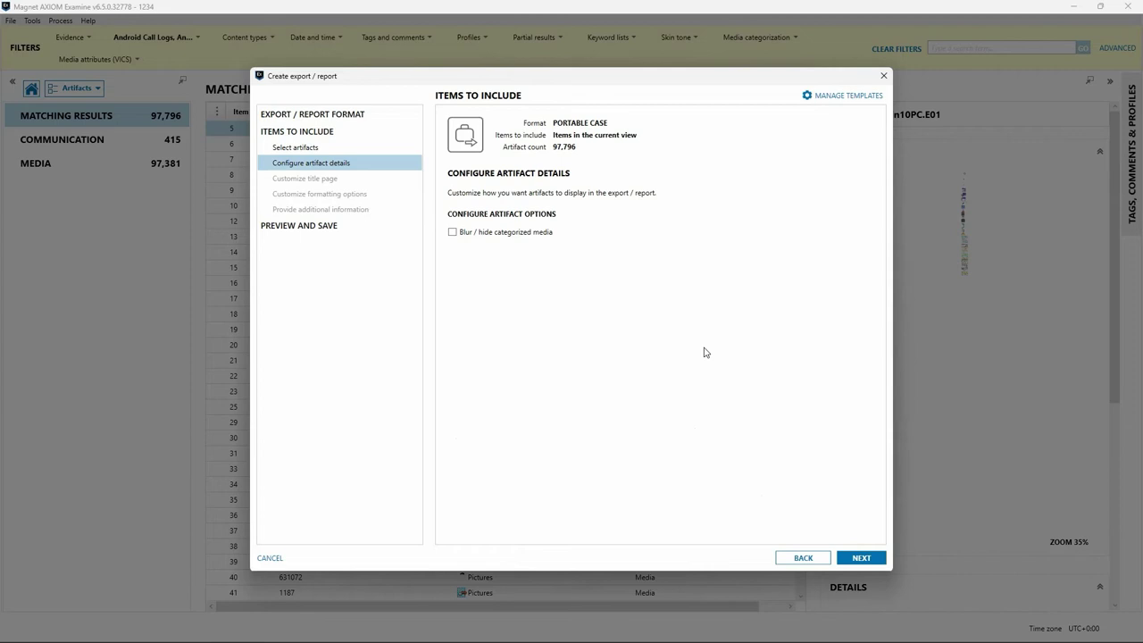
{"action": "left_click", "coordinate": [454, 234]}
{"action": "left_click", "coordinate": [859, 560]}
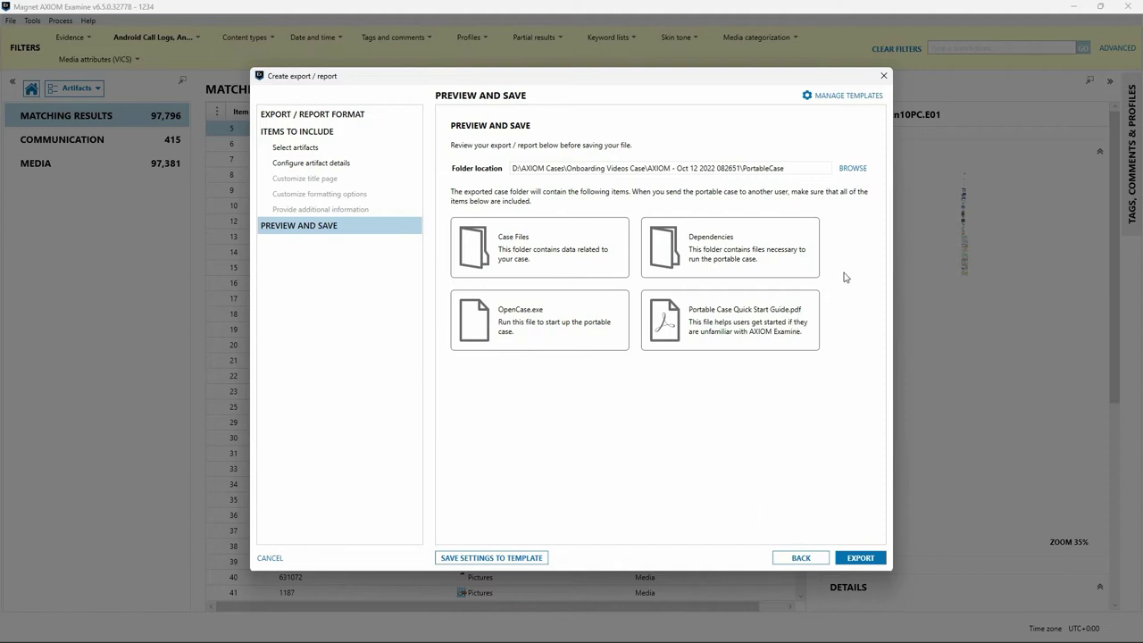
{"action": "left_click", "coordinate": [852, 169]}
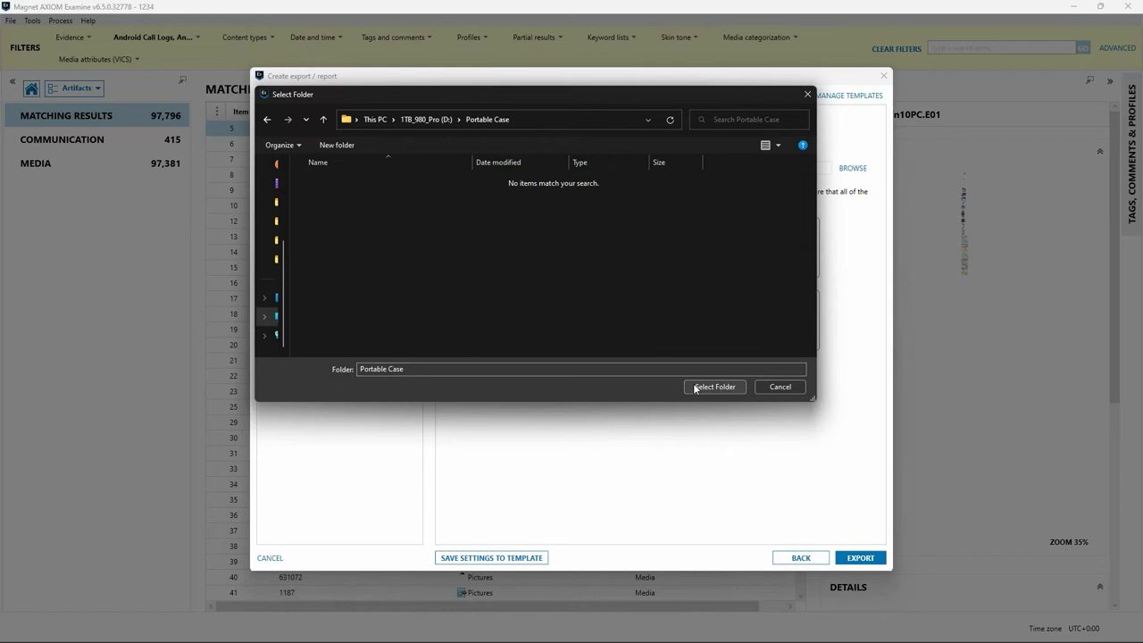
{"action": "left_click", "coordinate": [696, 387]}
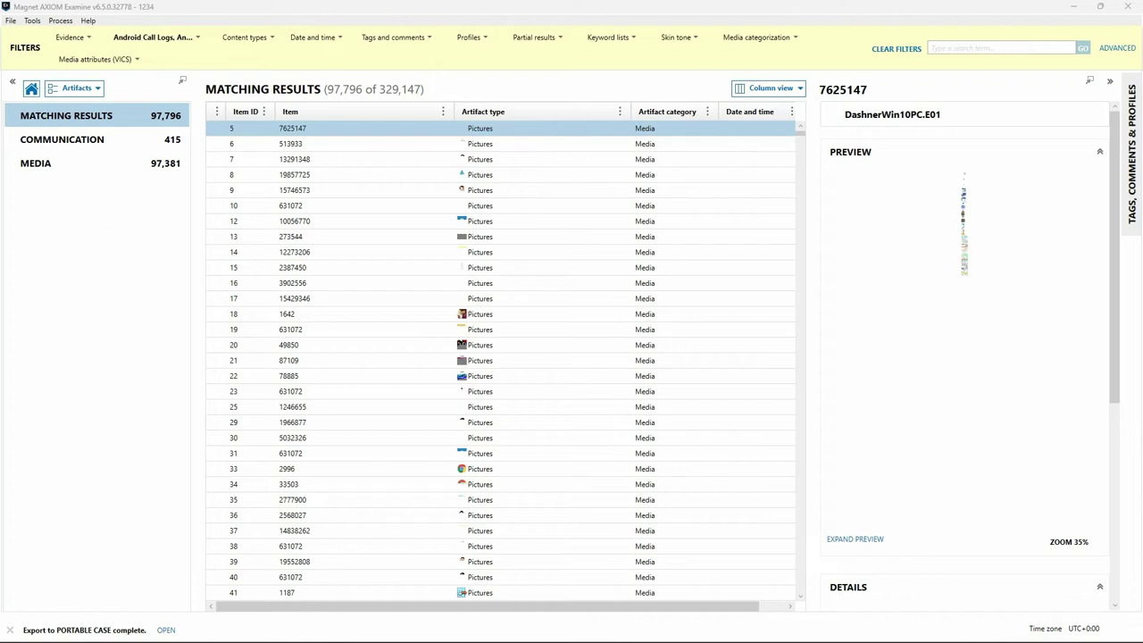
- Launch the exported portable case with OpenCase.exe and expand its Communication category in the Artifacts explorer
{"action": "left_click", "coordinate": [167, 631]}
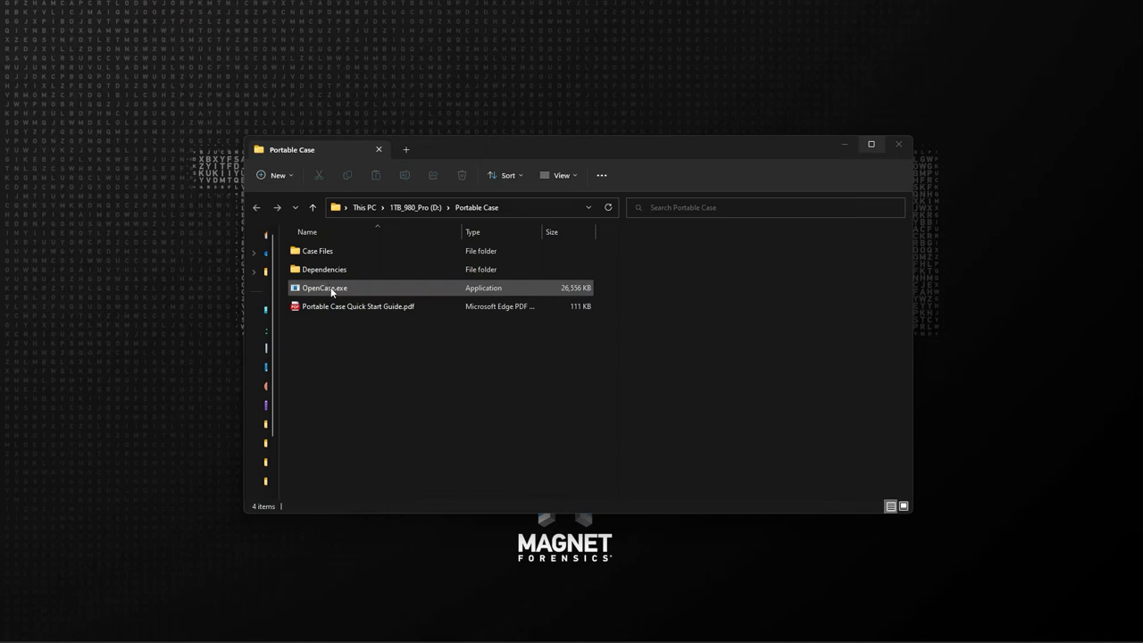
{"action": "double_click", "coordinate": [332, 291]}
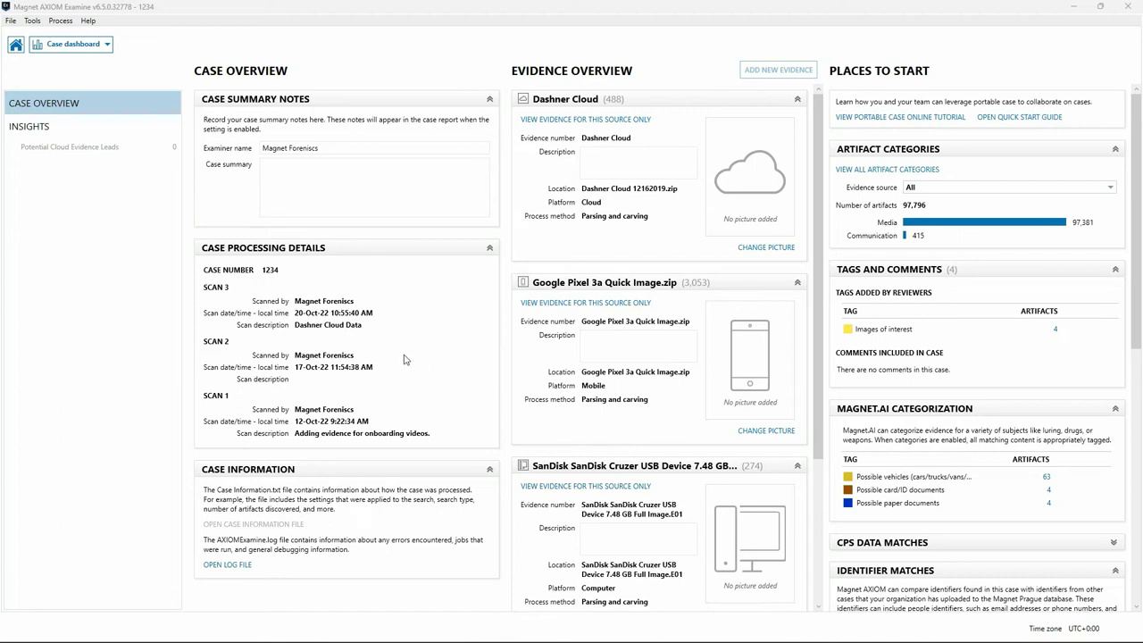
{"action": "left_click", "coordinate": [88, 48]}
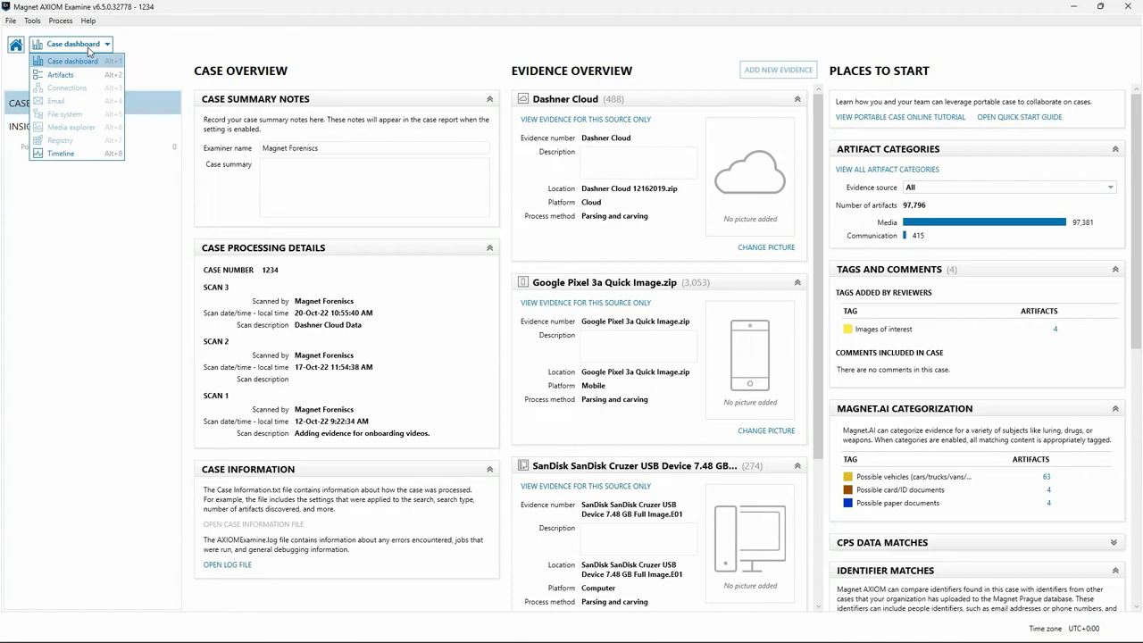
{"action": "left_click", "coordinate": [63, 82]}
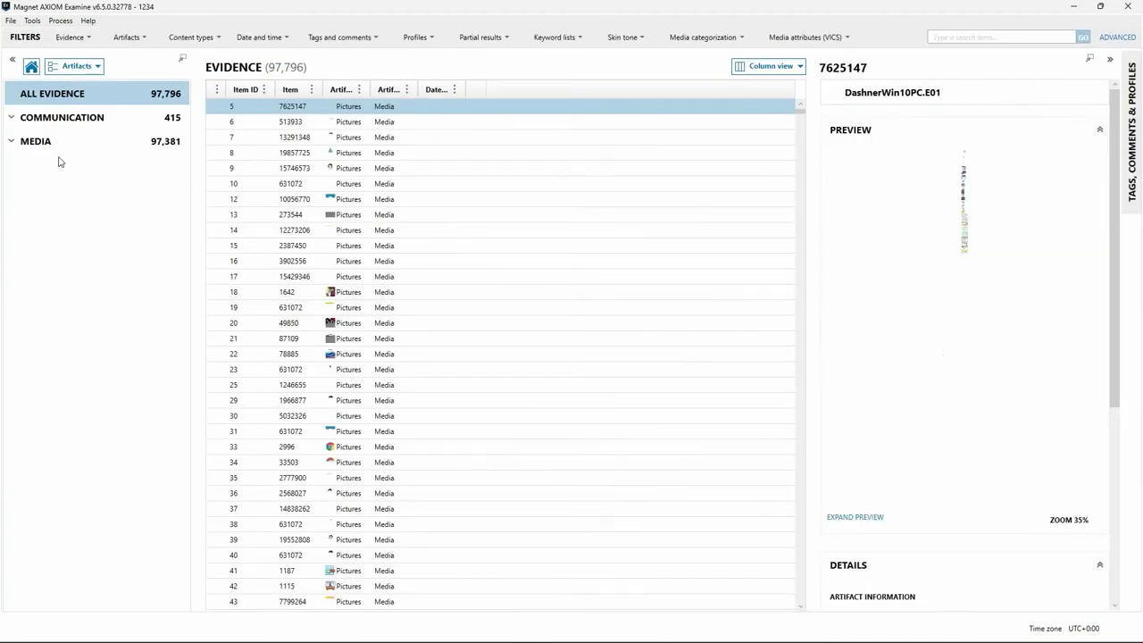
{"action": "left_click", "coordinate": [10, 119]}
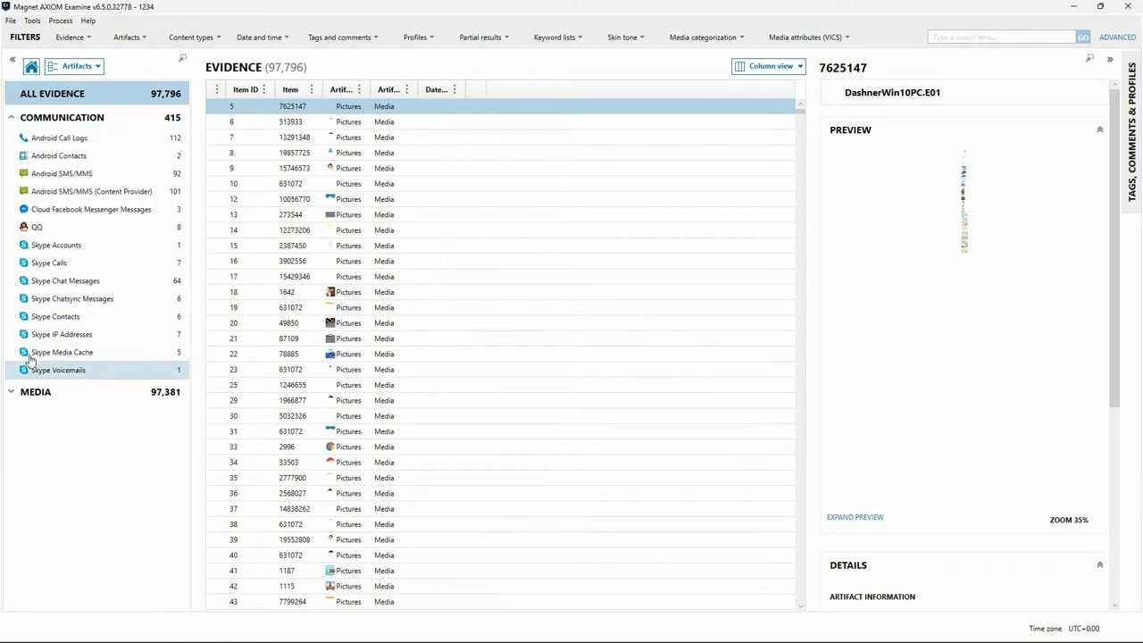
- Expand the Media category and display its Pictures artifacts in Thumbnail view
{"action": "left_click", "coordinate": [11, 392]}
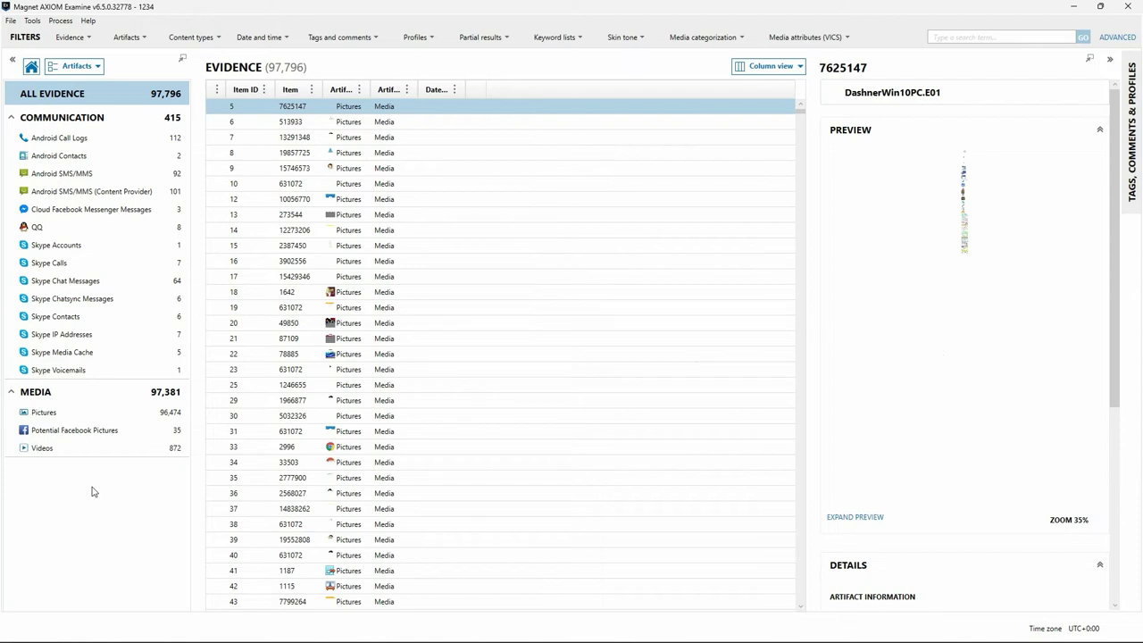
{"action": "left_click", "coordinate": [43, 417]}
{"action": "left_click", "coordinate": [754, 69]}
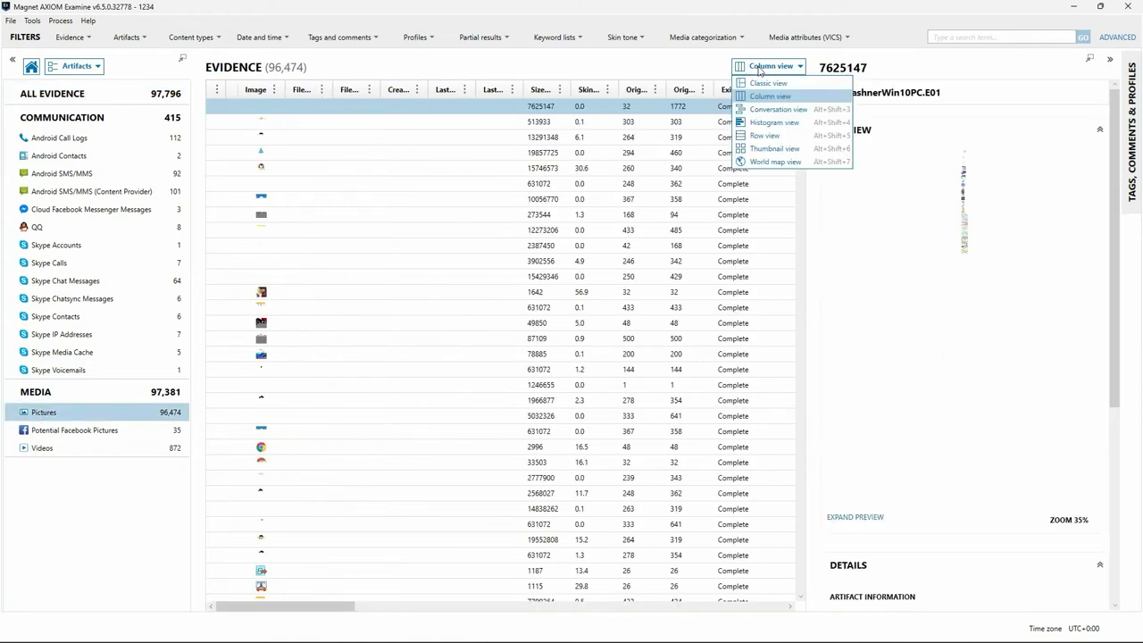
{"action": "left_click", "coordinate": [775, 148]}
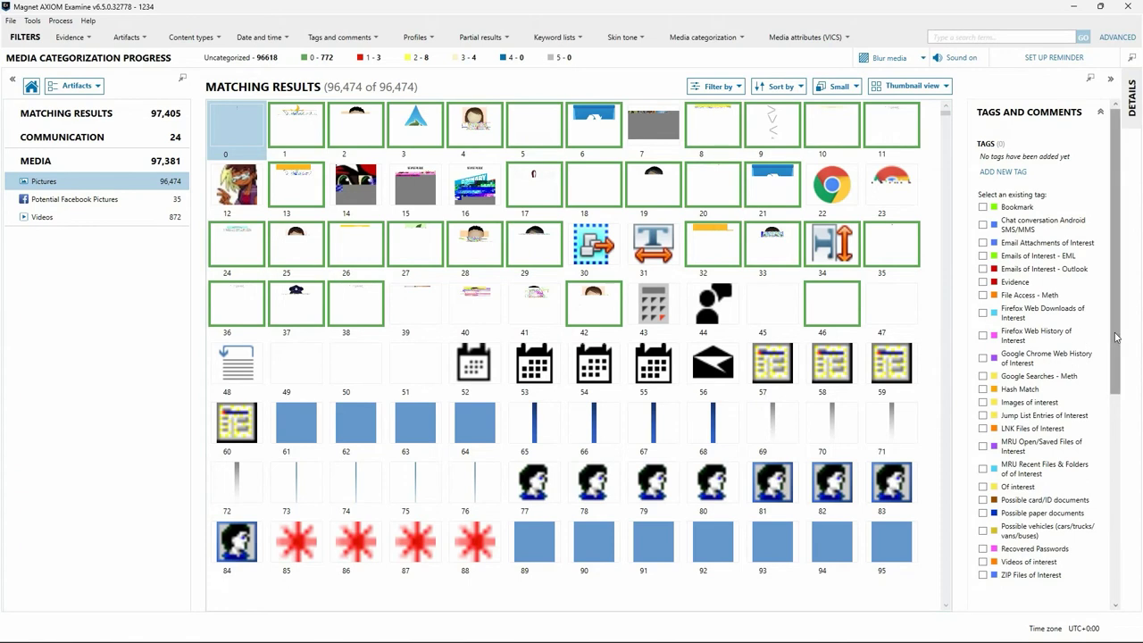
- Bring the media category options into view and sort the picture thumbnails by Size (Bytes)
{"action": "left_click_drag", "start_coordinate": [1118, 334], "coordinate": [1105, 582]}
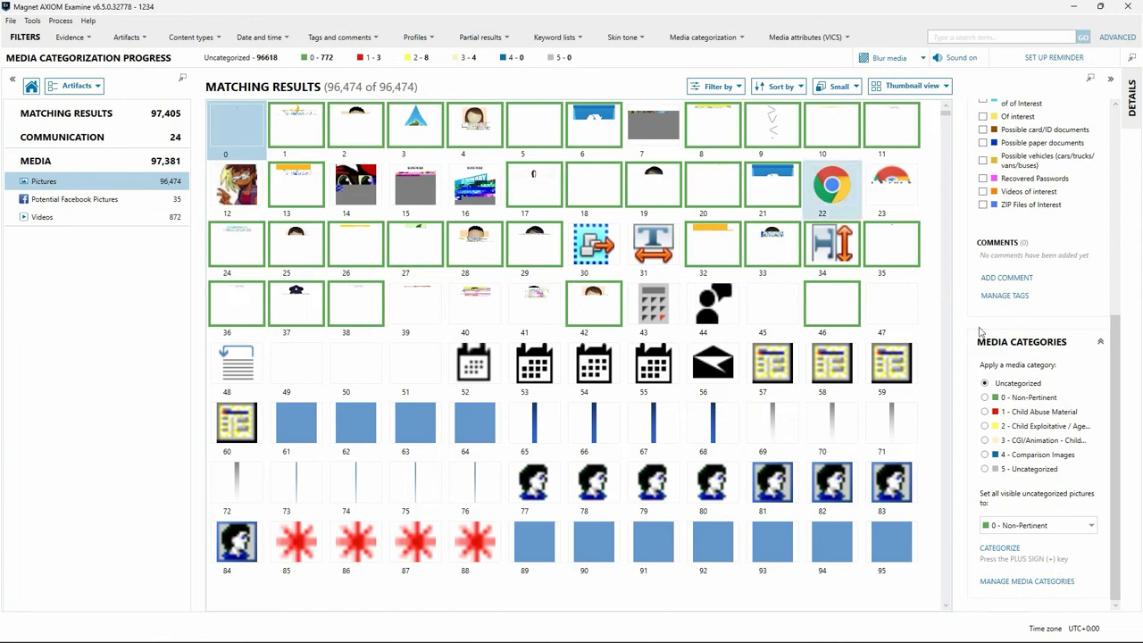
{"action": "left_click", "coordinate": [786, 82]}
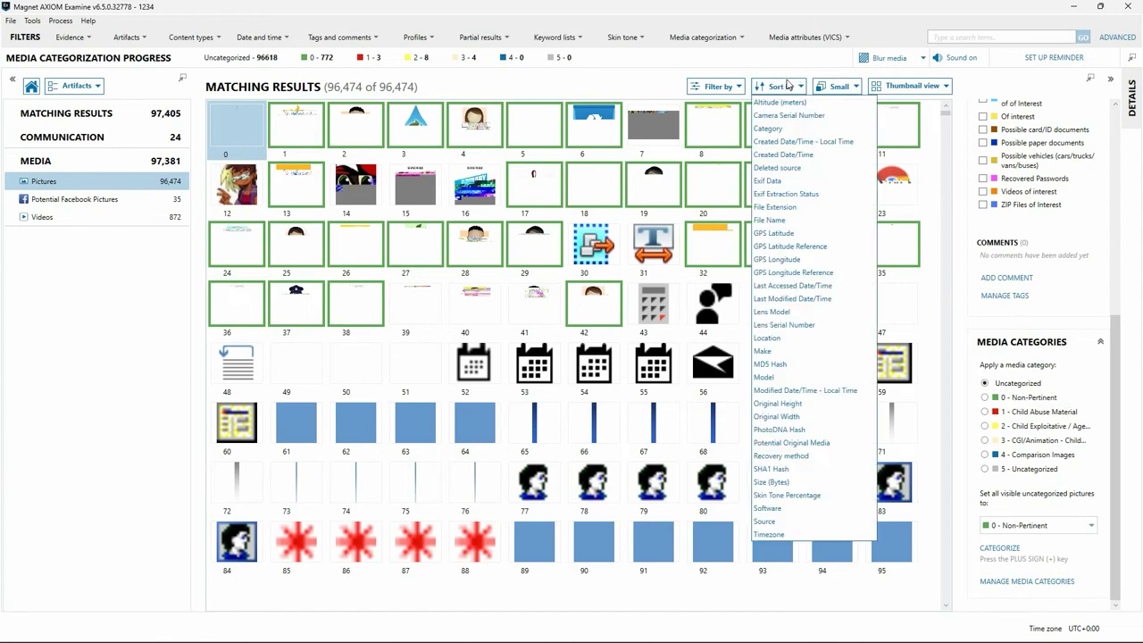
{"action": "left_click", "coordinate": [775, 481]}
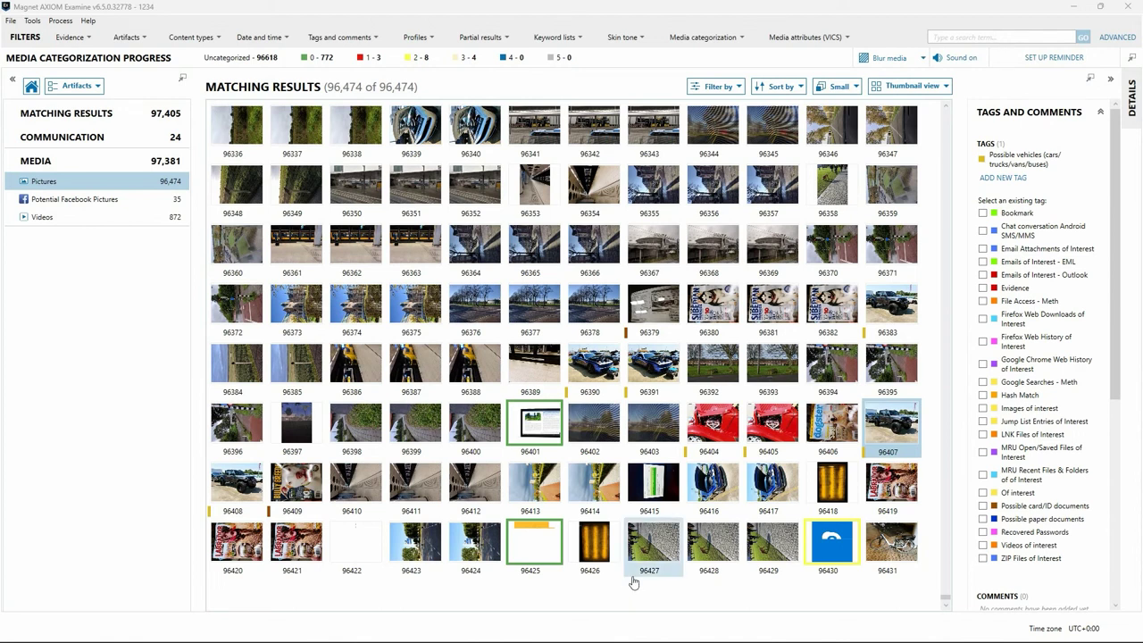
- Categorize pictures 96336 to 96338 and all remaining visible uncategorized pictures as 0 - Non-Pertinent
{"action": "left_click_drag", "start_coordinate": [256, 125], "coordinate": [413, 154]}
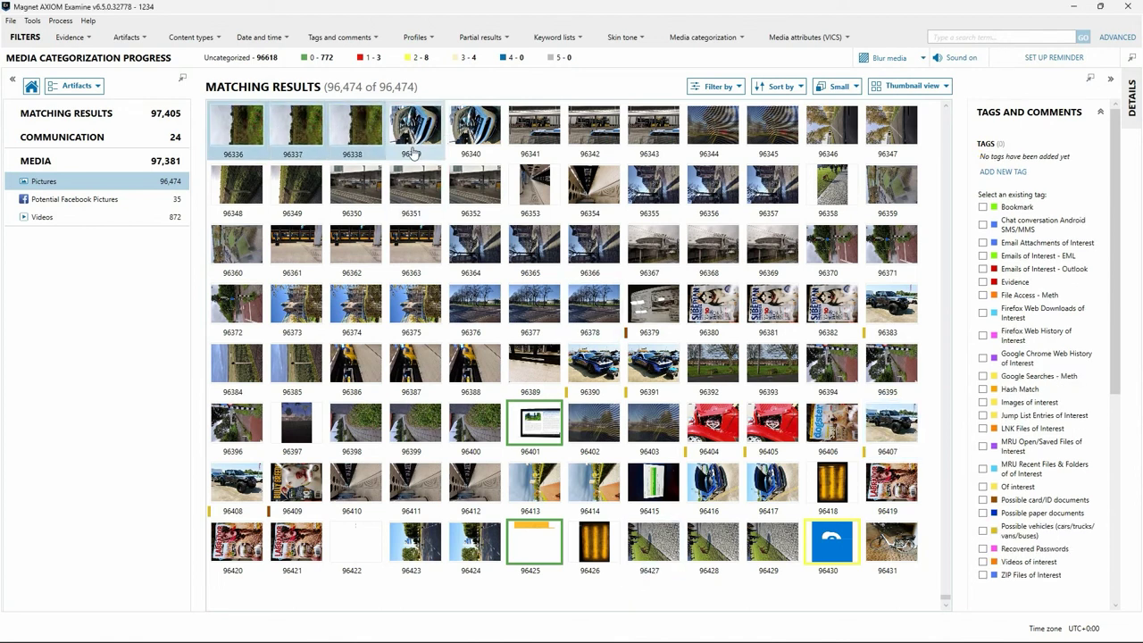
{"action": "key", "text": "0"}
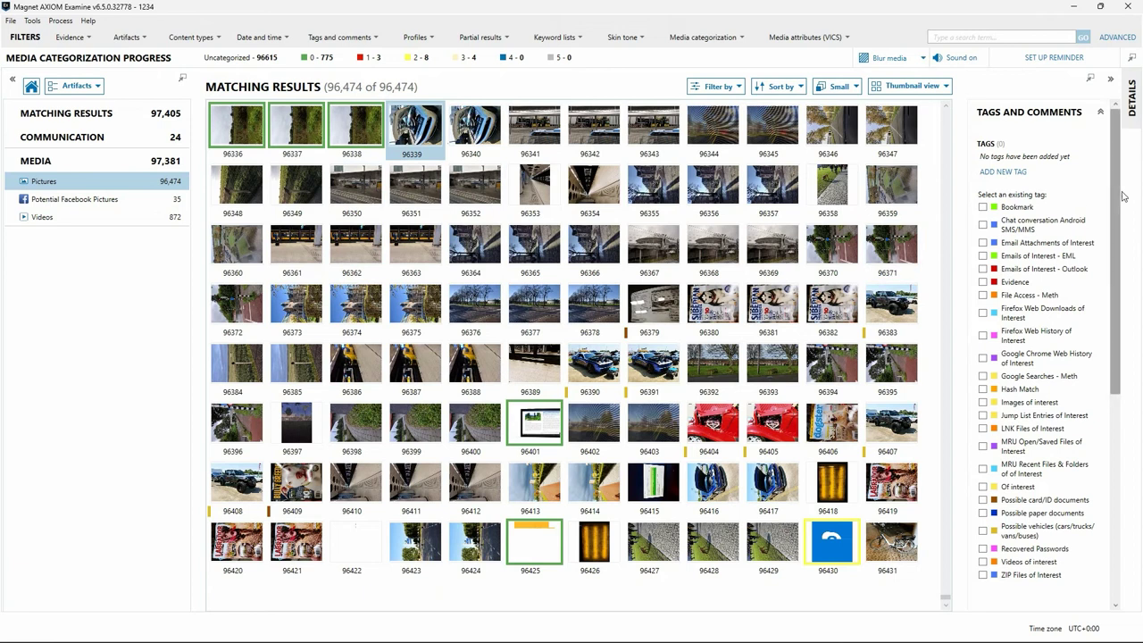
{"action": "left_click_drag", "start_coordinate": [1115, 200], "coordinate": [1113, 442]}
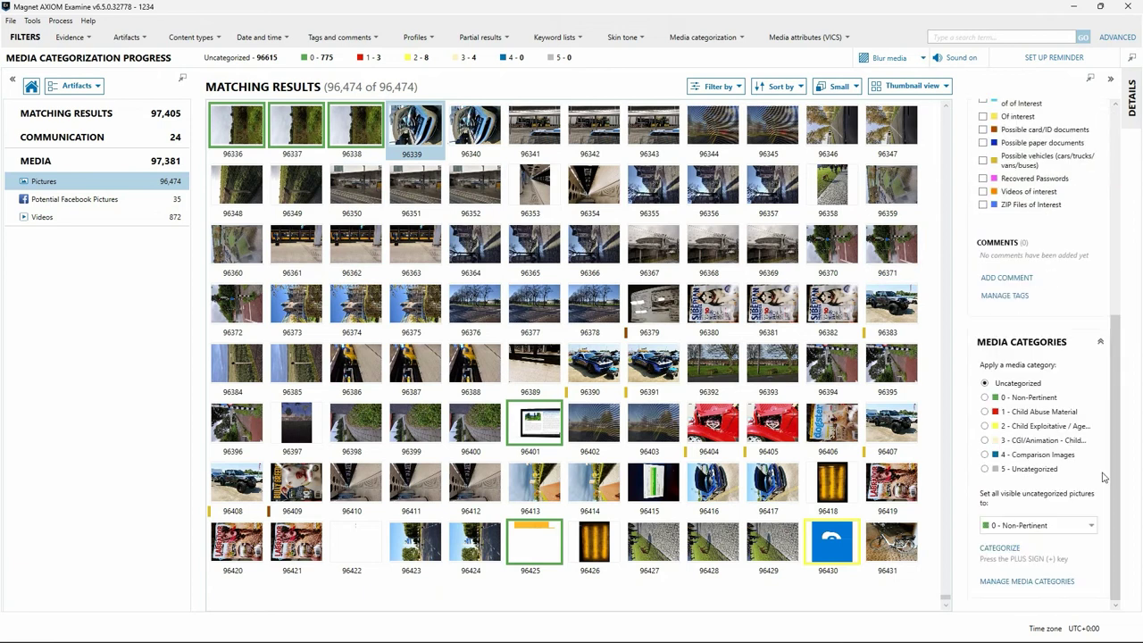
{"action": "left_click", "coordinate": [1082, 547]}
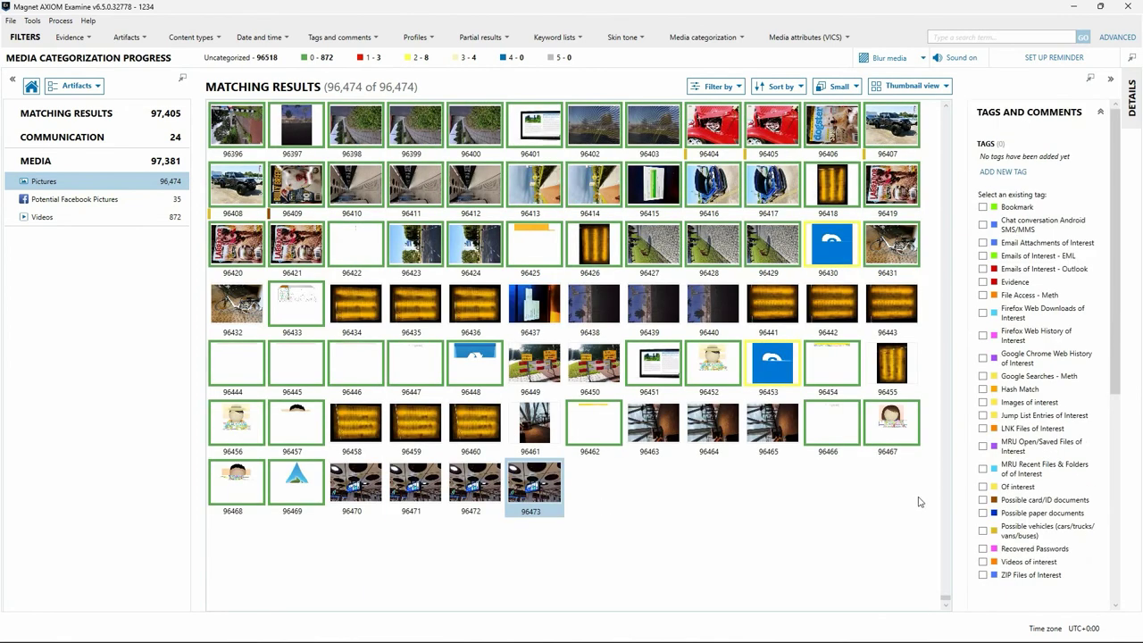
- Assign media category 1 to the last four pictures, 96470 to 96473
{"action": "left_click", "coordinate": [355, 491], "text": "shift"}
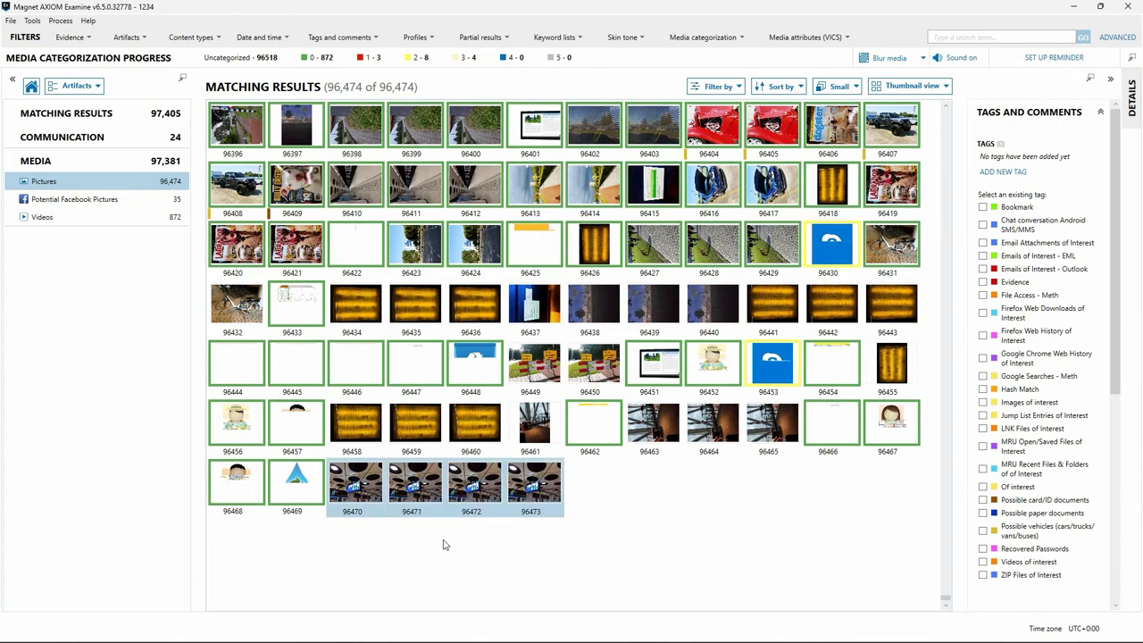
{"action": "key", "text": "1"}
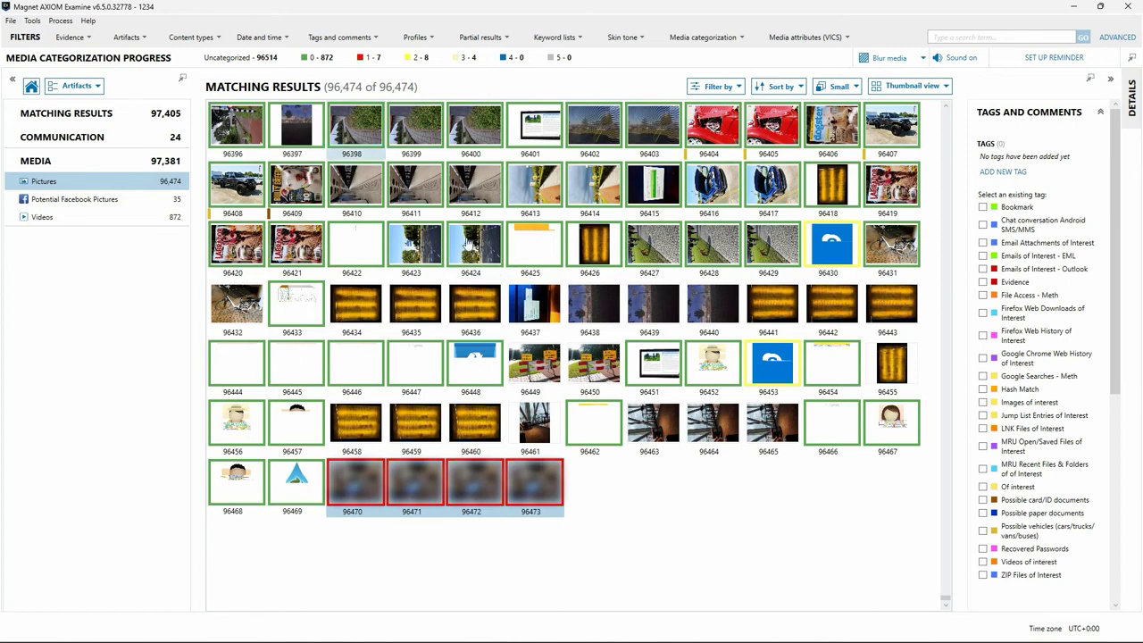
- Examine picture 96408 in the details and in the enlarged picture preview, and close that preview
{"action": "left_click", "coordinate": [234, 182]}
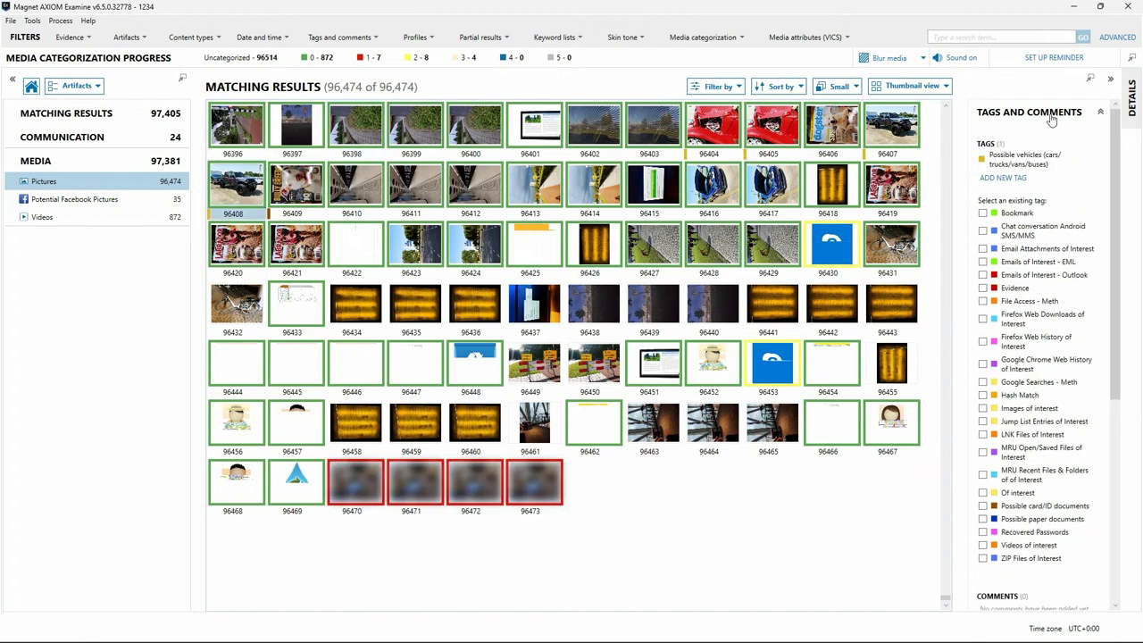
{"action": "left_click", "coordinate": [1133, 98]}
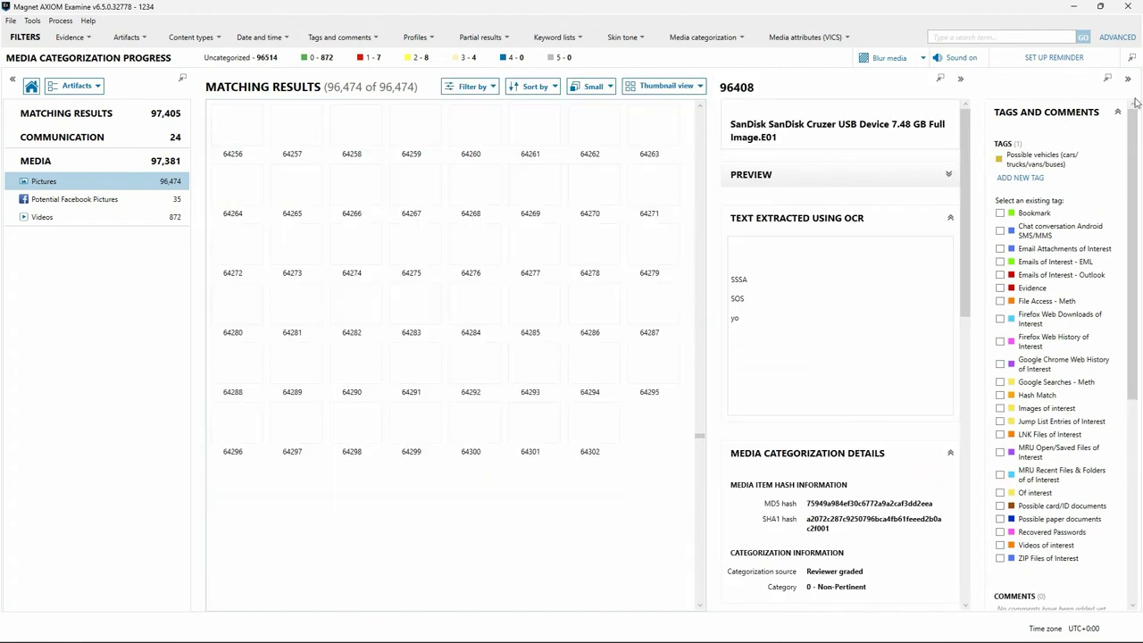
{"action": "left_click", "coordinate": [815, 176]}
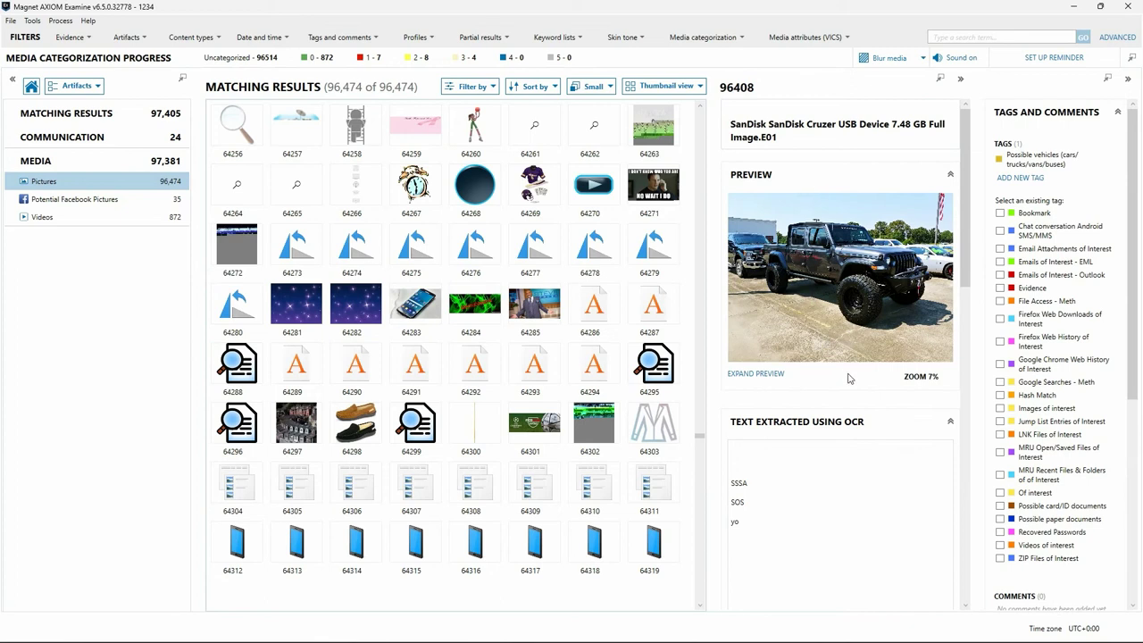
{"action": "left_click", "coordinate": [831, 348]}
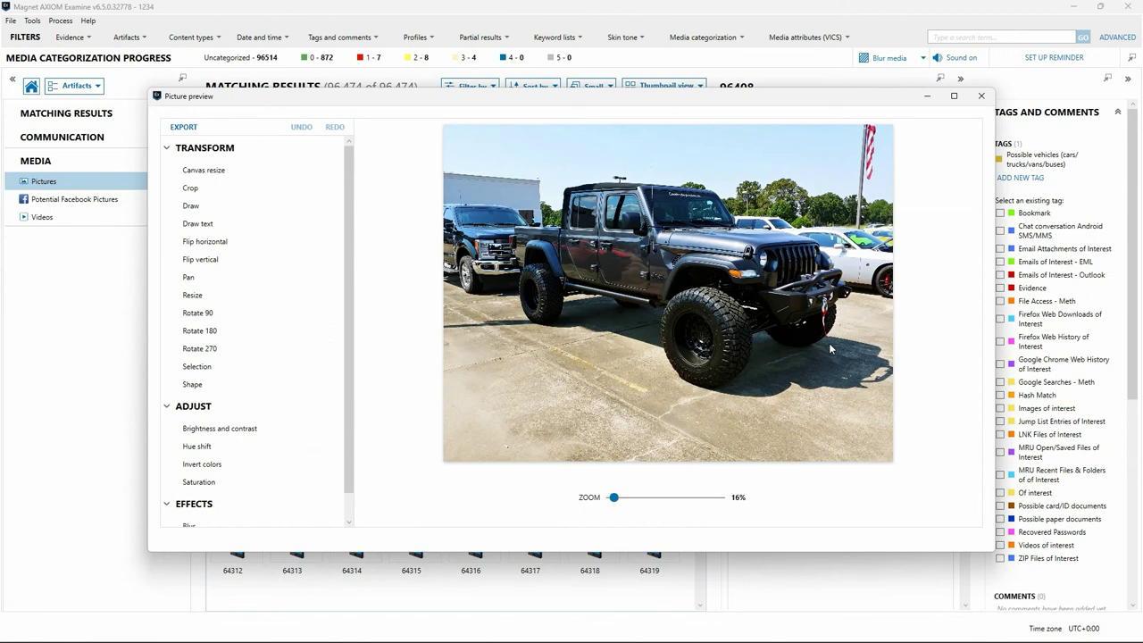
{"action": "left_click", "coordinate": [984, 97]}
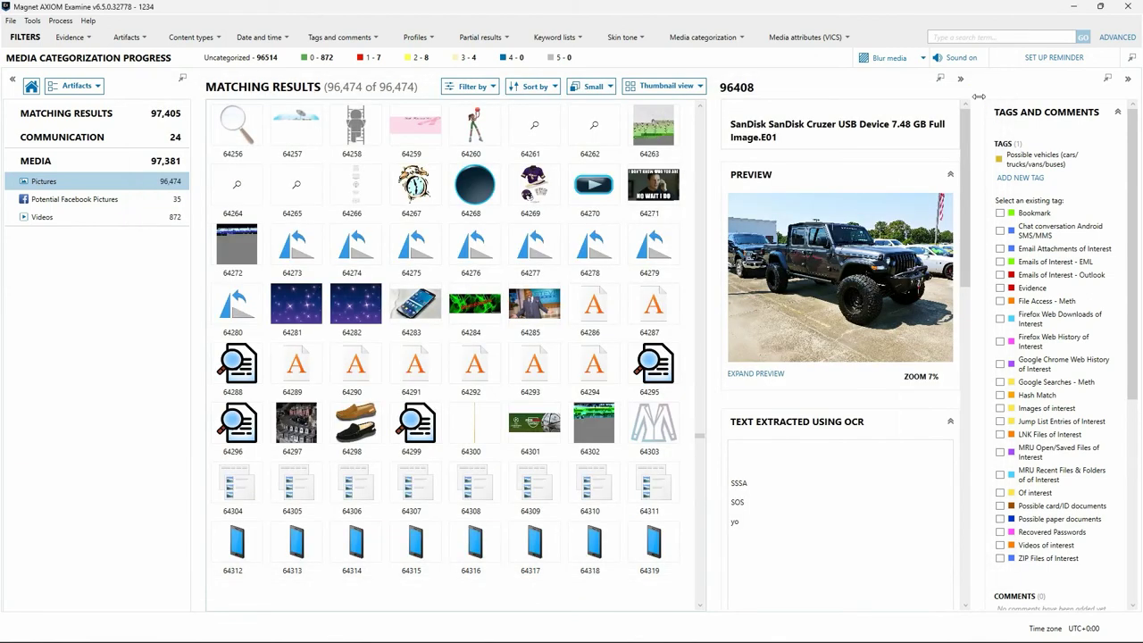
- Switch the pictures to Column view and filter them by the tag "Possible vehicles (cars/trucks/vans/buses)"
{"action": "left_click", "coordinate": [677, 89]}
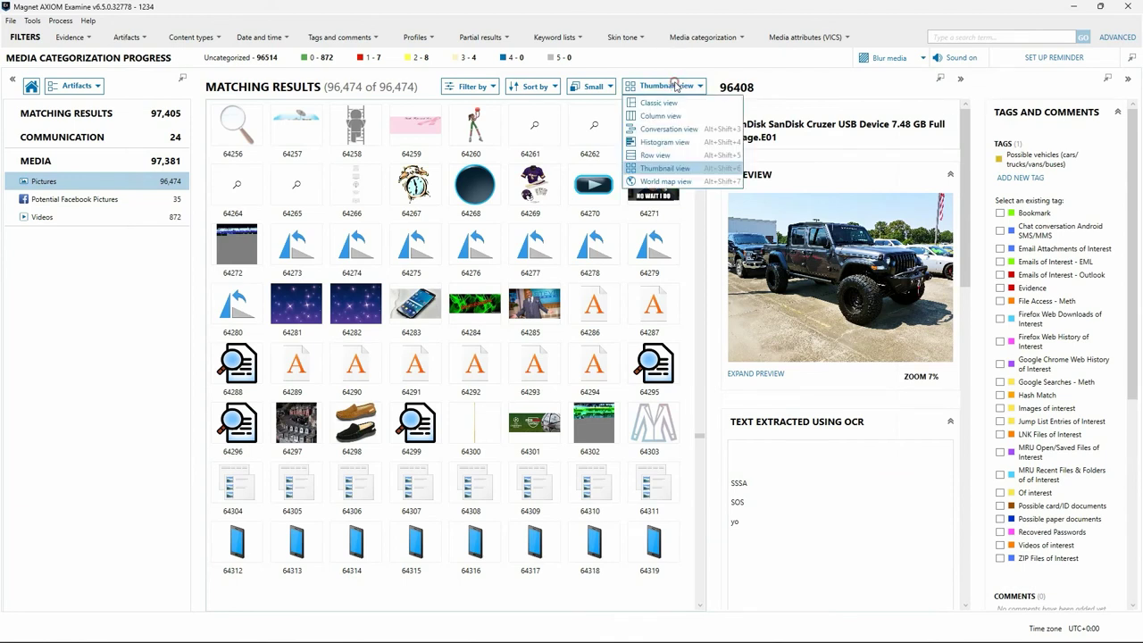
{"action": "left_click", "coordinate": [670, 117]}
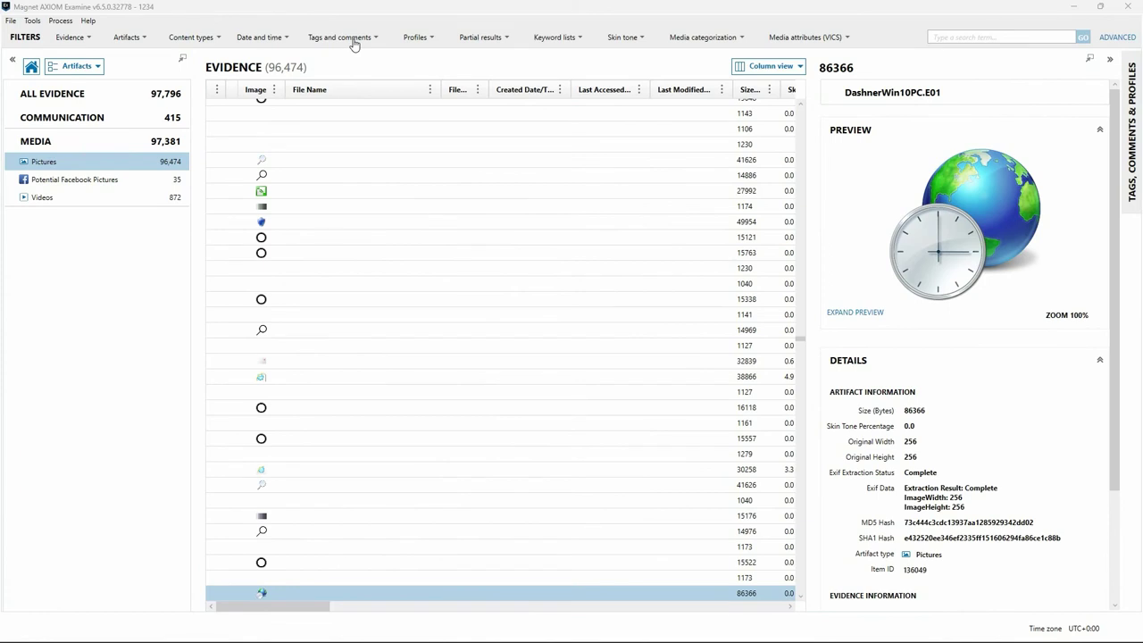
{"action": "left_click", "coordinate": [352, 40]}
{"action": "scroll", "coordinate": [400, 168], "scroll_direction": "down", "scroll_amount": 5}
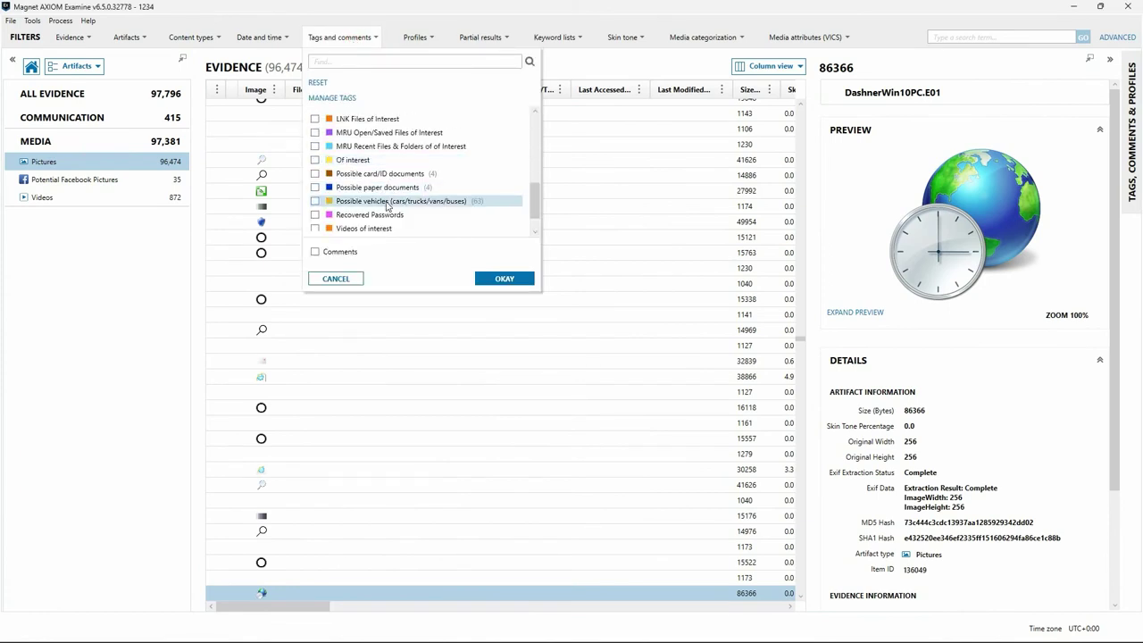
{"action": "left_click", "coordinate": [386, 204]}
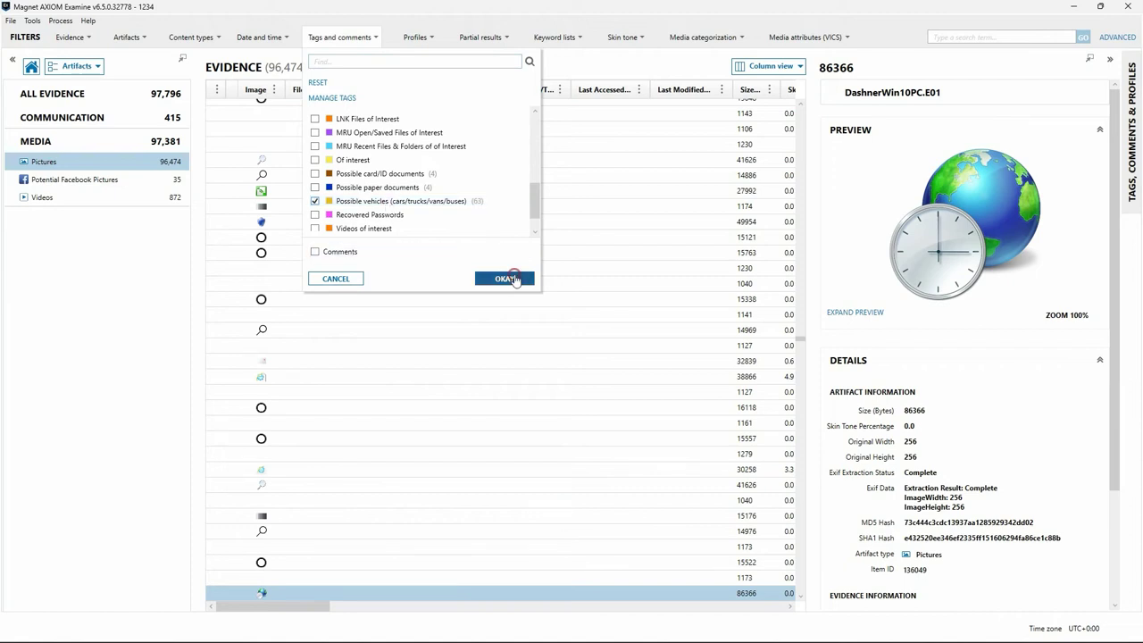
{"action": "left_click", "coordinate": [506, 278]}
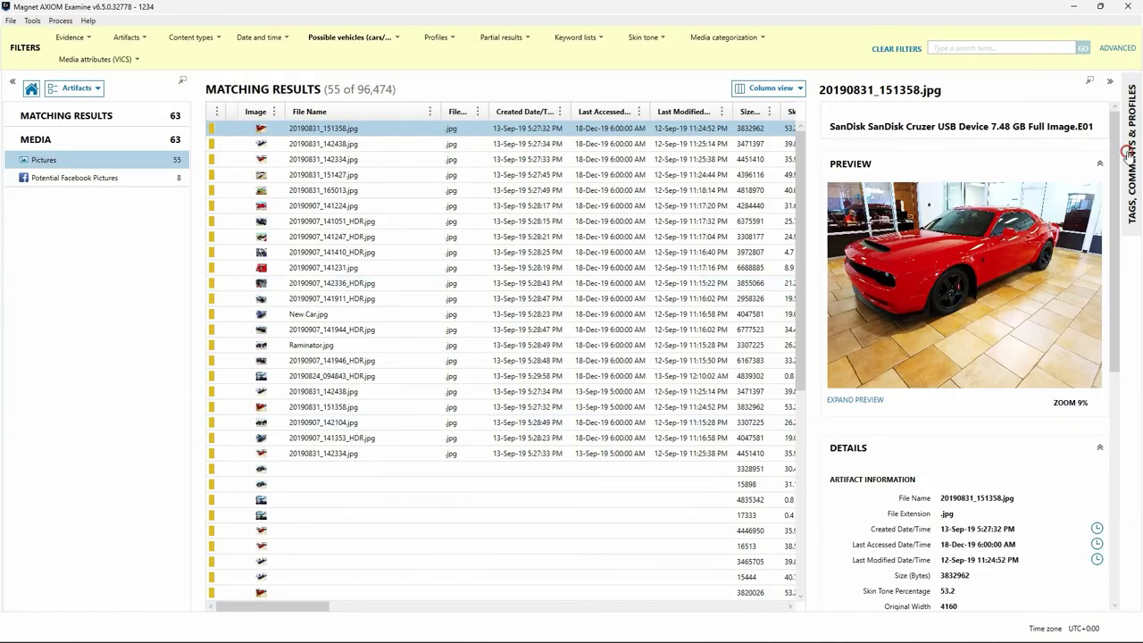
- Add a new tag named "Vehicle of interest" to the picture 20190831_151358.jpg
{"action": "left_click", "coordinate": [1126, 152]}
{"action": "left_click", "coordinate": [1041, 181]}
{"action": "type", "text": "Vehicle of interest"}
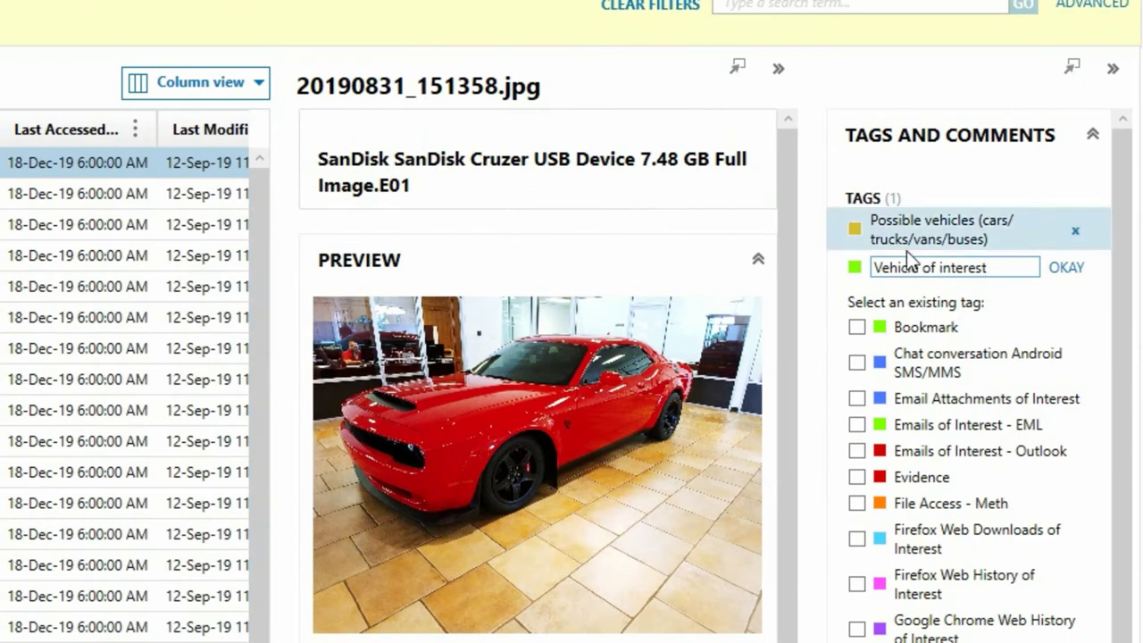
{"action": "left_click", "coordinate": [1072, 267]}
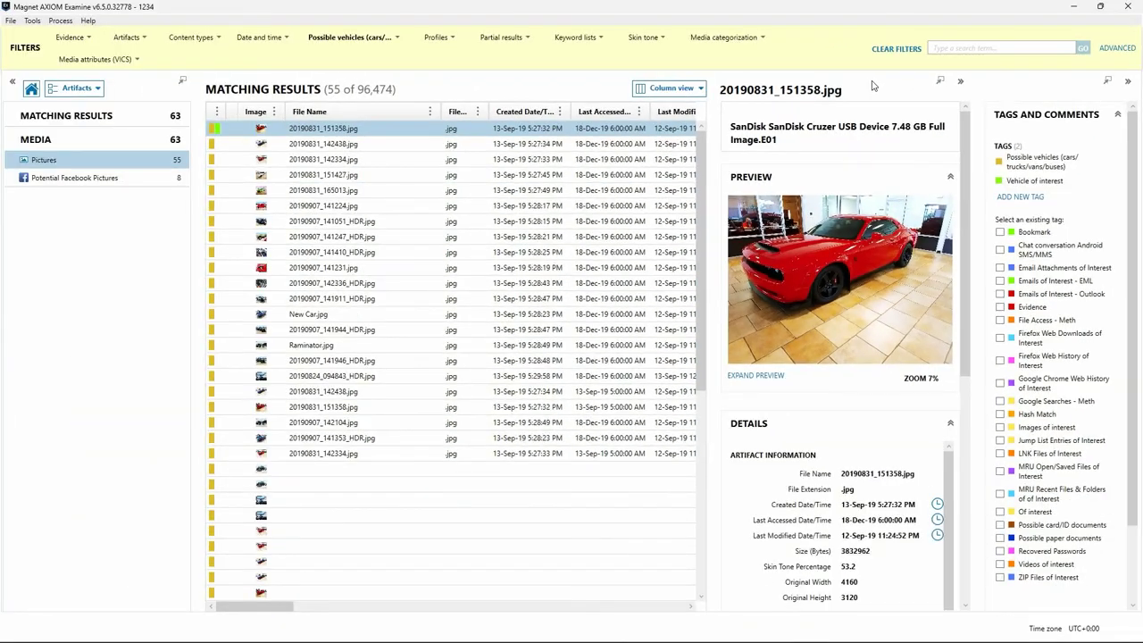
- Clear the filters and open the Android Call Logs in the Communication category
{"action": "left_click", "coordinate": [879, 52]}
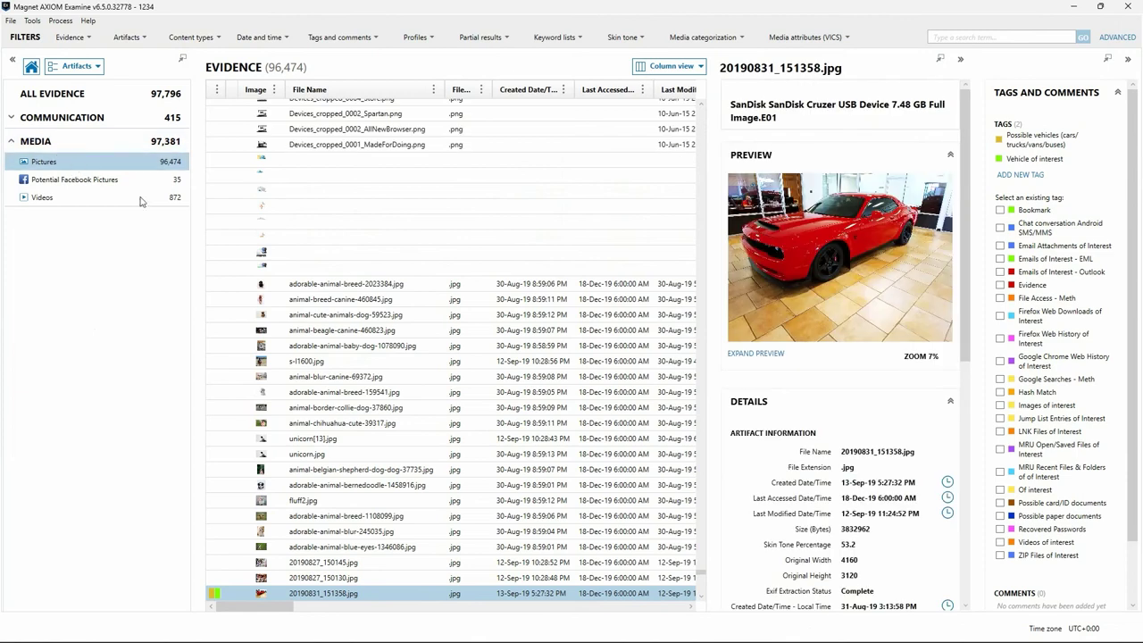
{"action": "left_click", "coordinate": [13, 123]}
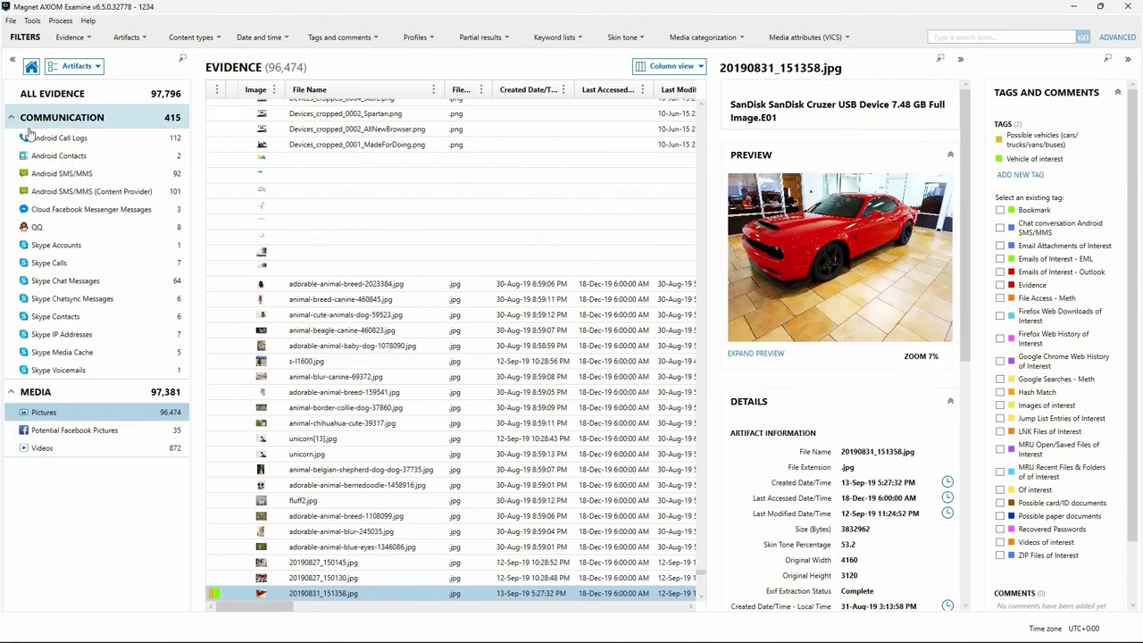
{"action": "left_click", "coordinate": [51, 139]}
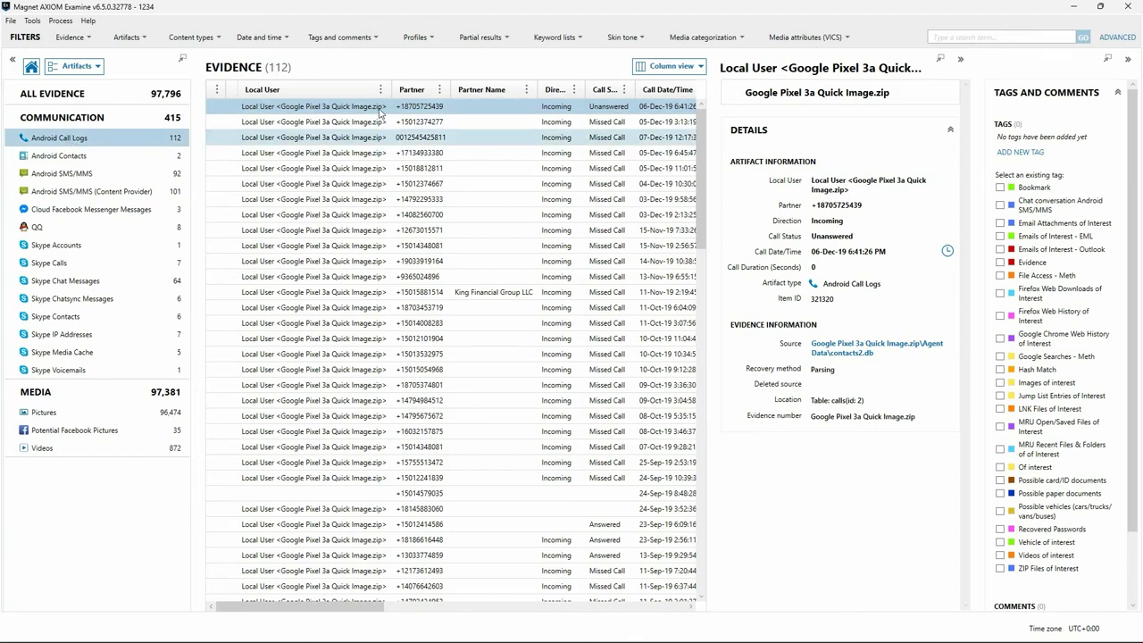
- Tag the first Android call log record and four other calls with a new tag named "Android Call Log - Items of Interest"
{"action": "left_click", "coordinate": [432, 157]}
{"action": "left_click", "coordinate": [433, 246], "text": "ctrl"}
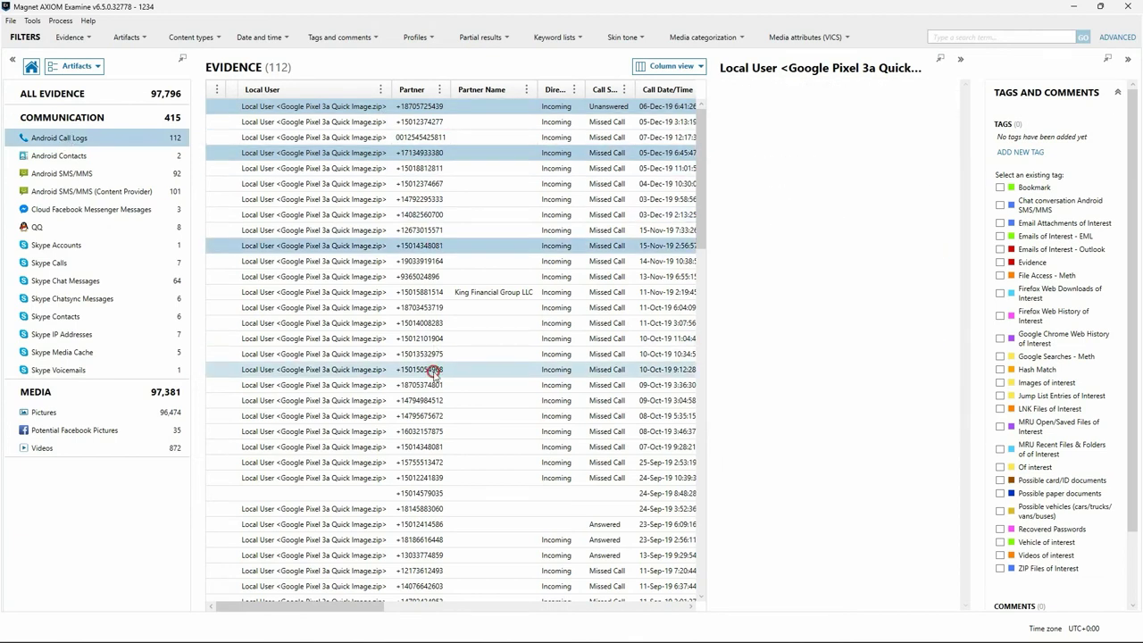
{"action": "left_click", "coordinate": [433, 369], "text": "ctrl"}
{"action": "left_click", "coordinate": [434, 478], "text": "ctrl"}
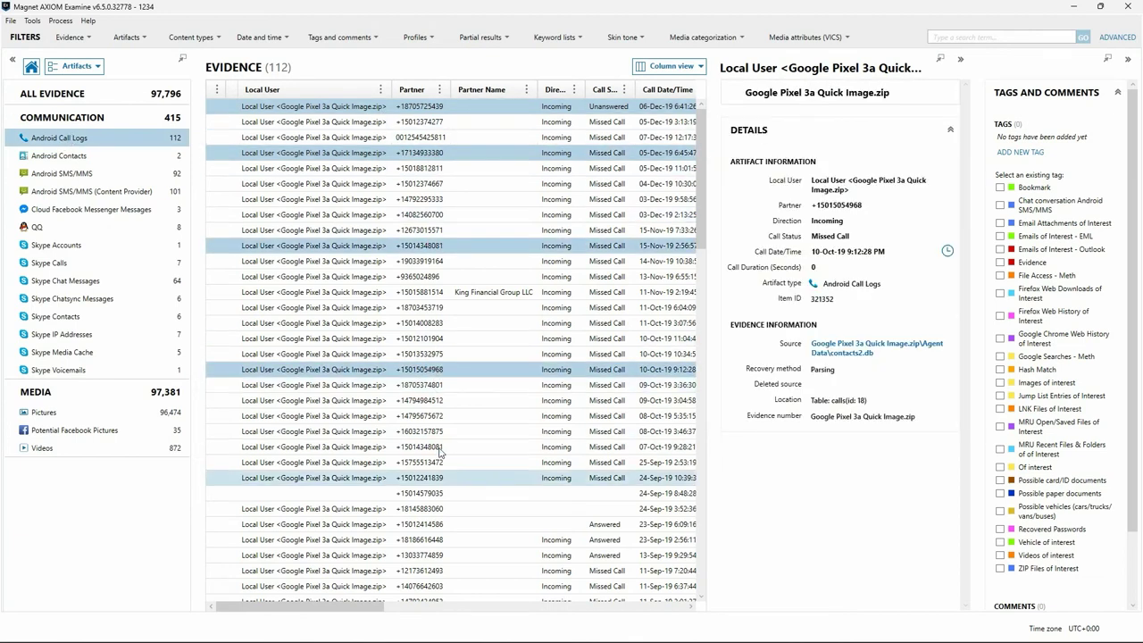
{"action": "left_click", "coordinate": [1037, 155]}
{"action": "type", "text": "Android Call Log - Items of Interest"}
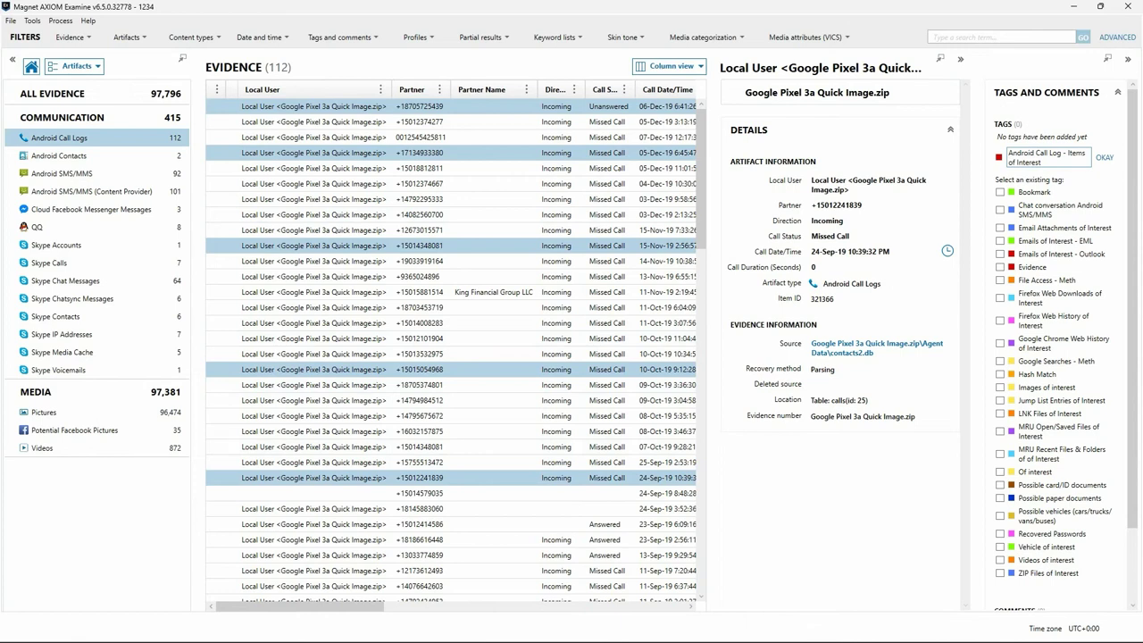
{"action": "key", "text": "Return"}
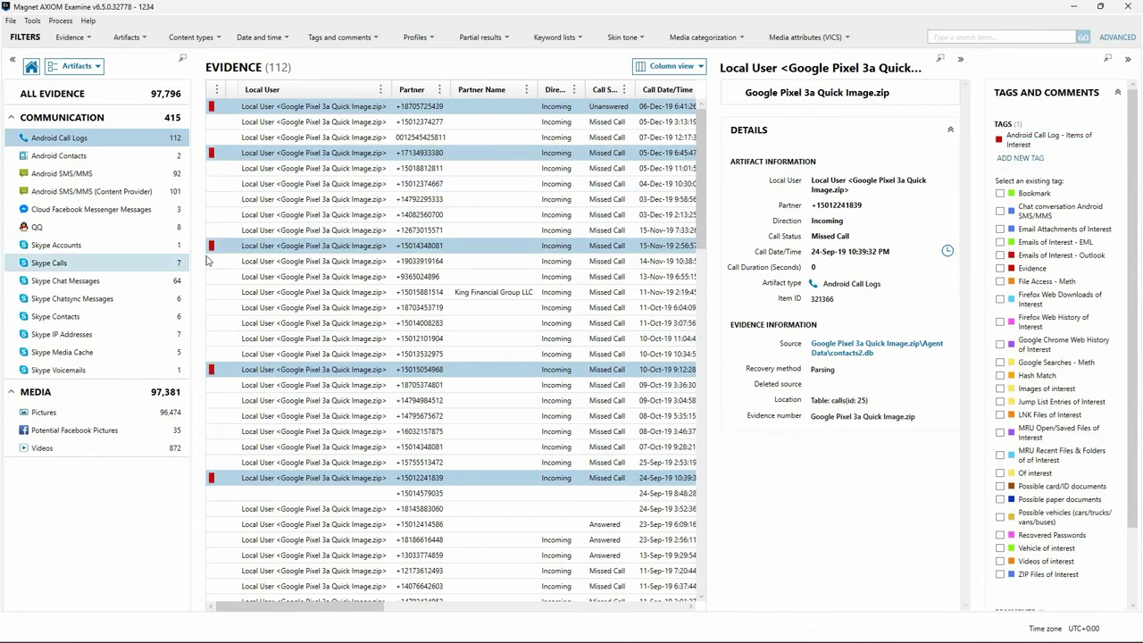
- Display the Skype Chat Messages in Conversation view and select the conversation with 21 chat messages
{"action": "left_click", "coordinate": [90, 283]}
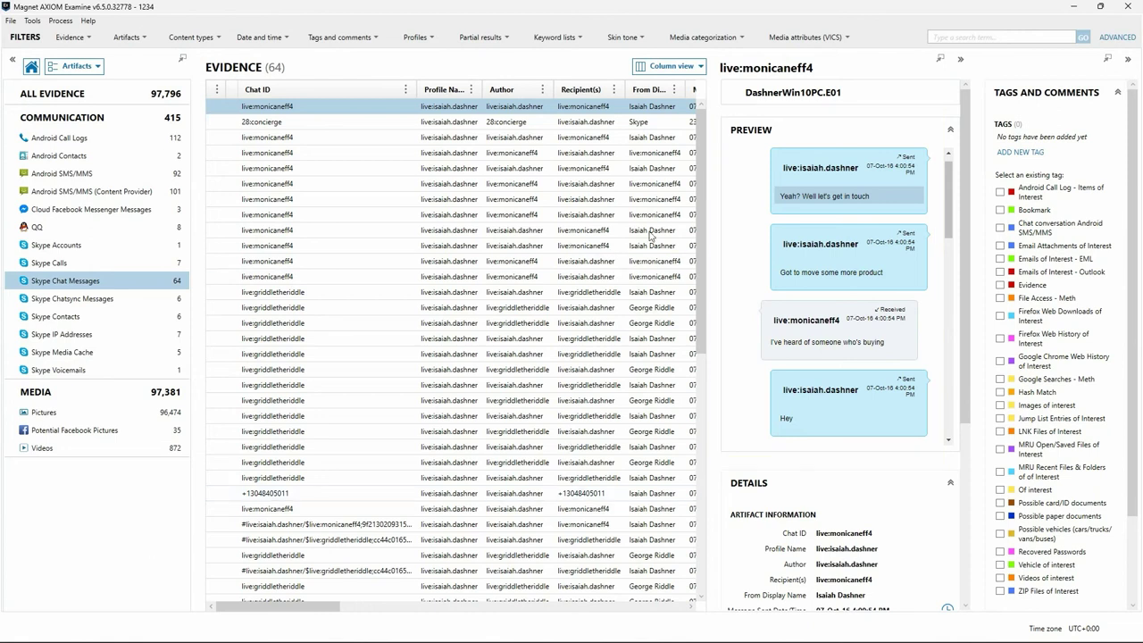
{"action": "left_click", "coordinate": [692, 68]}
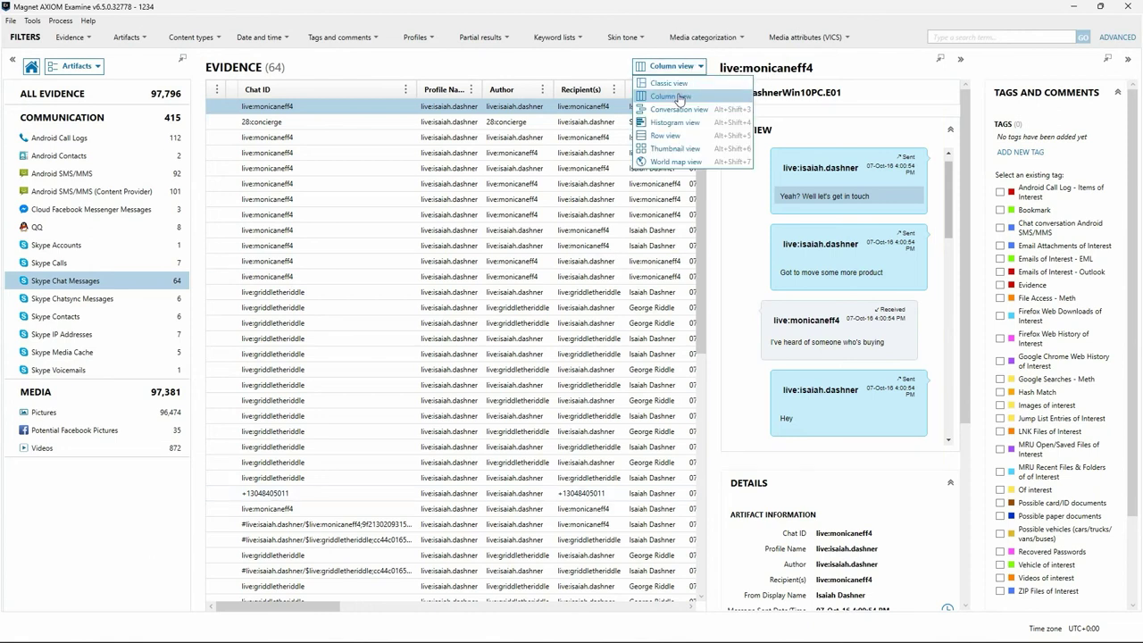
{"action": "left_click", "coordinate": [681, 109]}
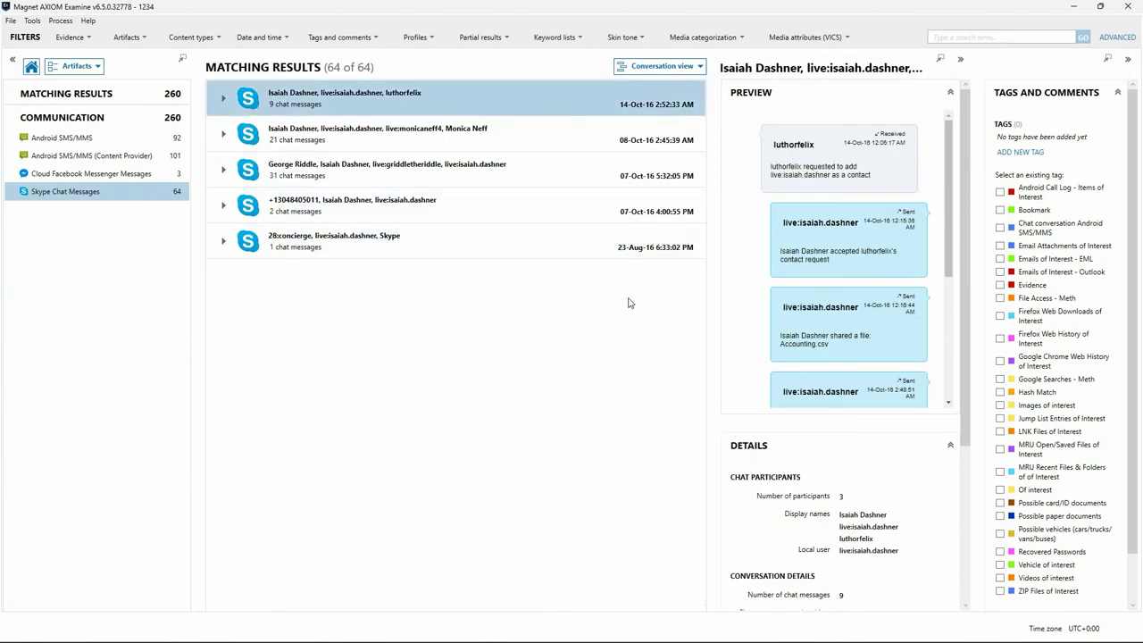
{"action": "left_click", "coordinate": [513, 143]}
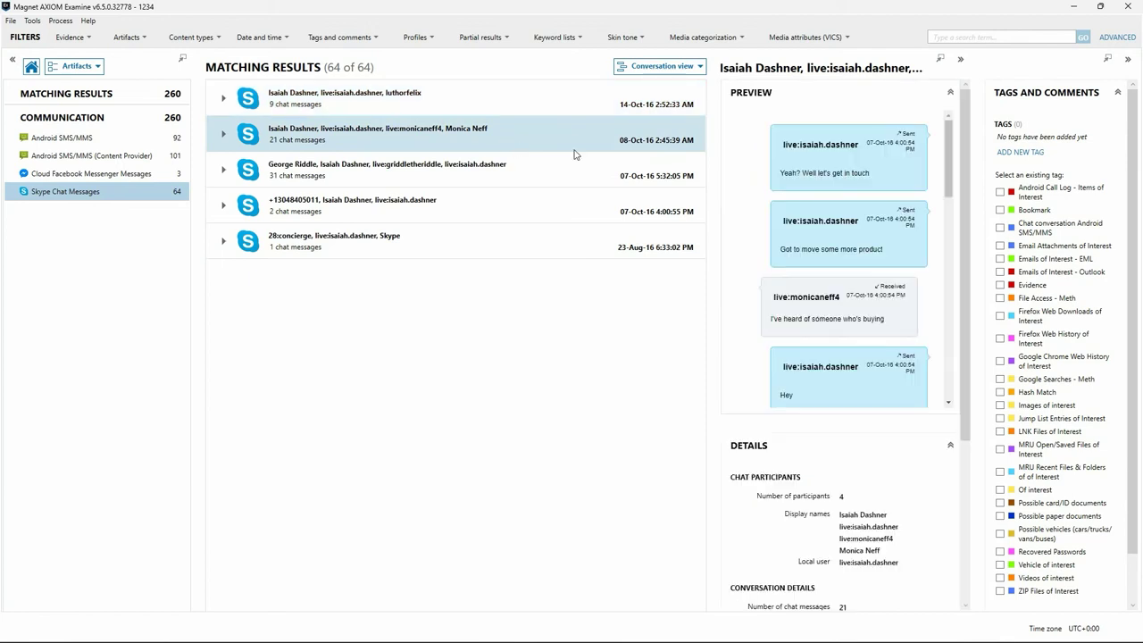
- Add a new tag to the selected 21-message Skype conversation, labelling it as the chat conversation with the contact's surname
{"action": "left_click", "coordinate": [1019, 154]}
{"action": "type", "text": "Chat coversta"}
{"action": "type", "text": "ion with Neff"}
{"action": "key", "text": "Return"}
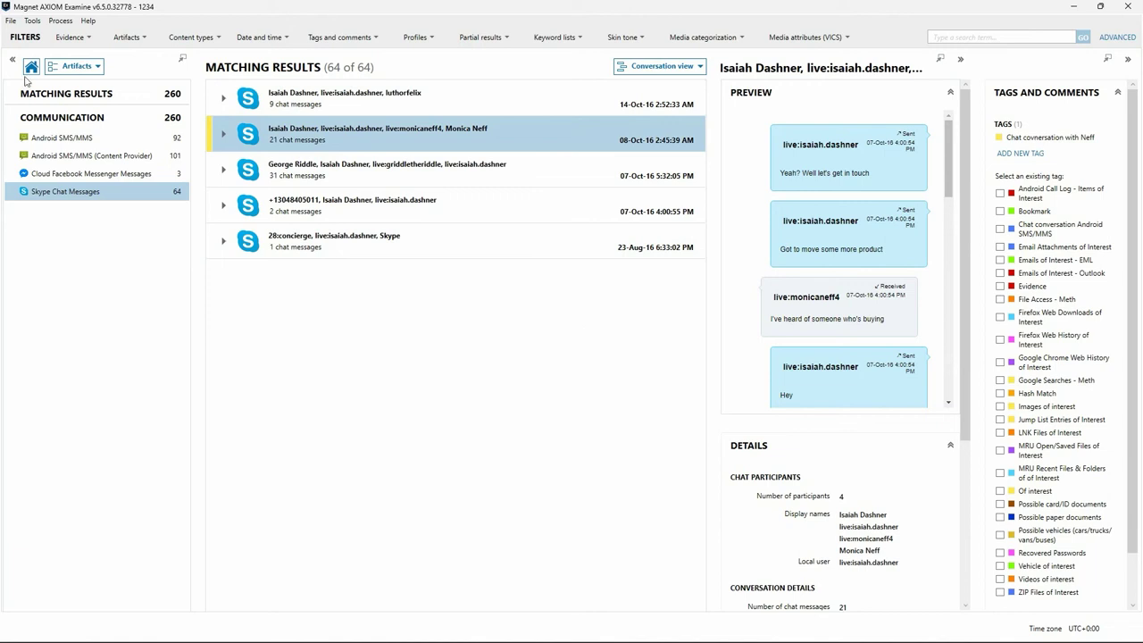
- Exit the portable case and close the Portable Case folder window
{"action": "left_click", "coordinate": [11, 19]}
{"action": "left_click", "coordinate": [34, 134]}
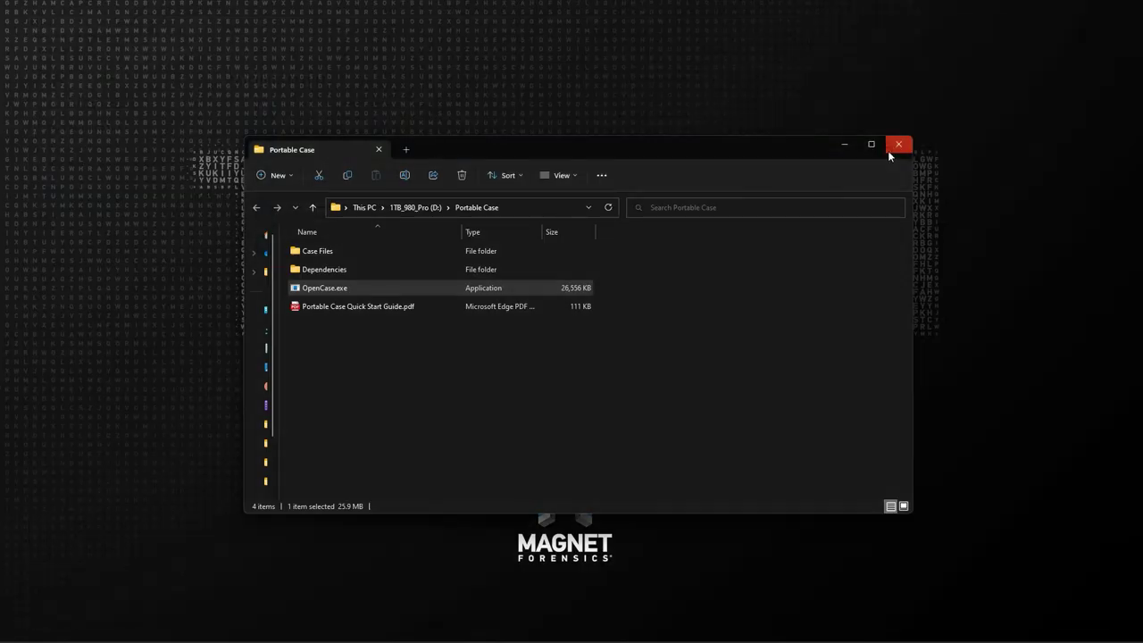
{"action": "left_click", "coordinate": [888, 152]}
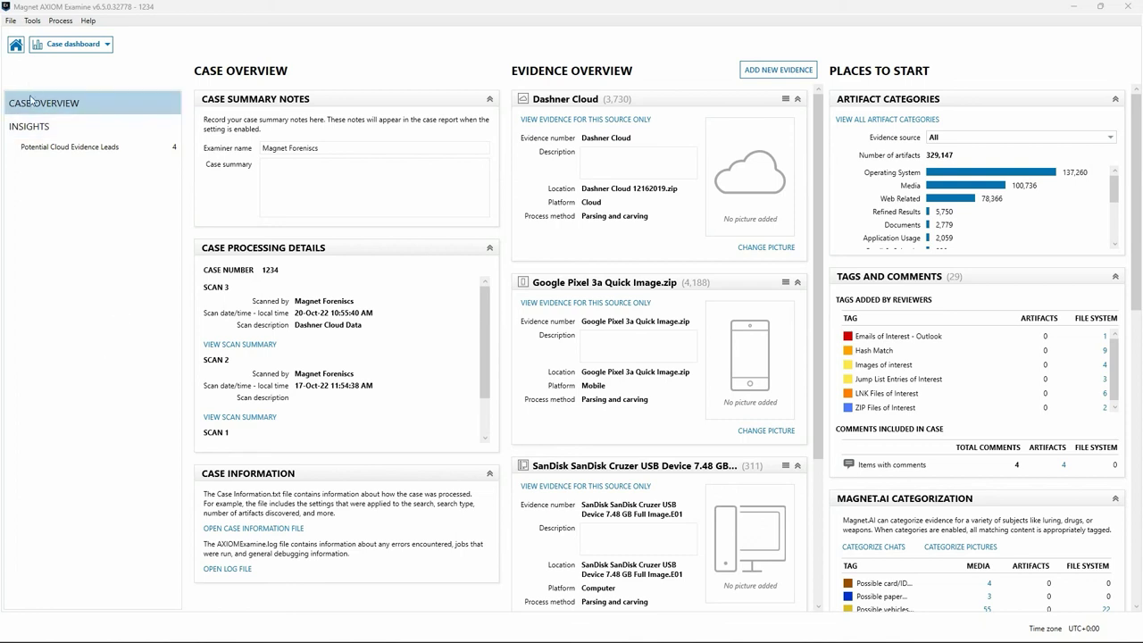
- Start merging a portable case into the original case, choosing Case.mfdb from D:\Portable Case\Case Files
{"action": "left_click", "coordinate": [10, 19]}
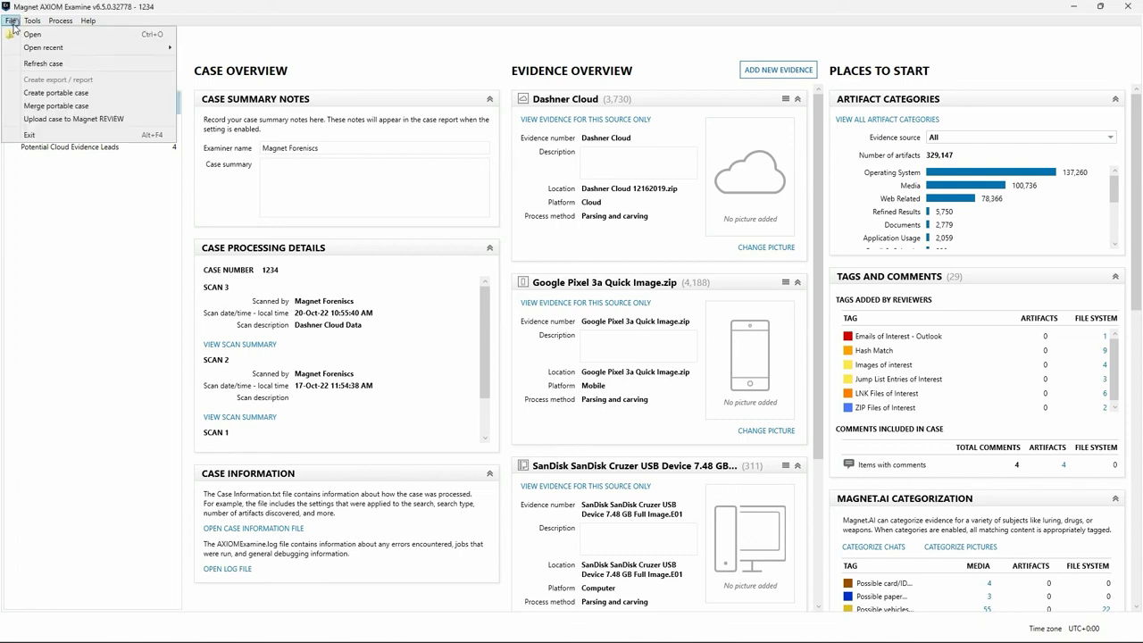
{"action": "left_click", "coordinate": [54, 106]}
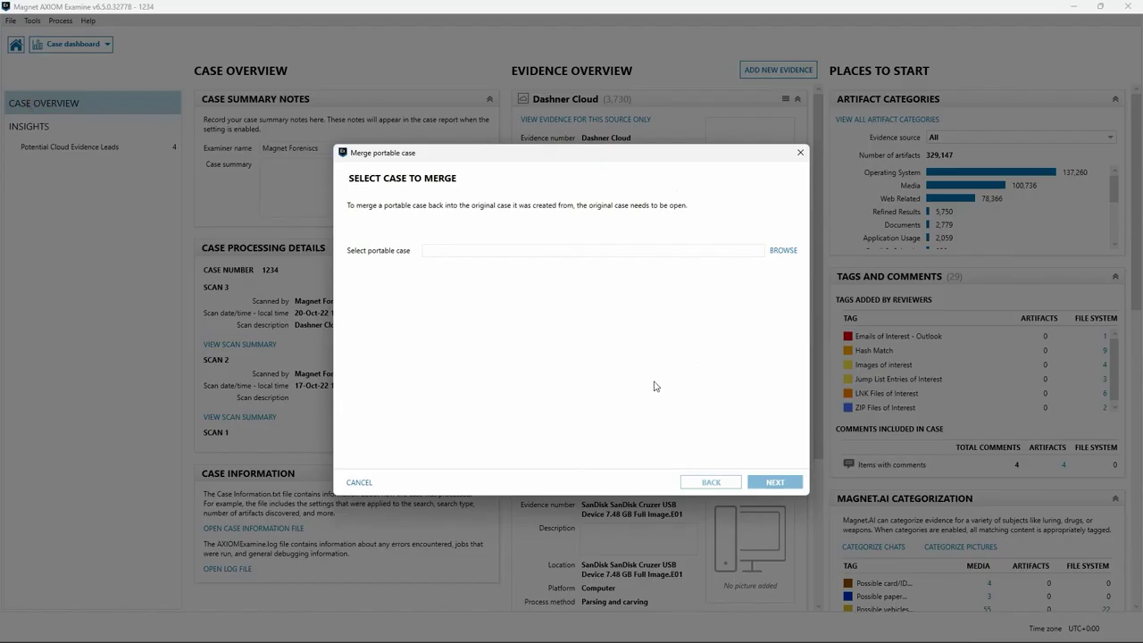
{"action": "left_click", "coordinate": [784, 252]}
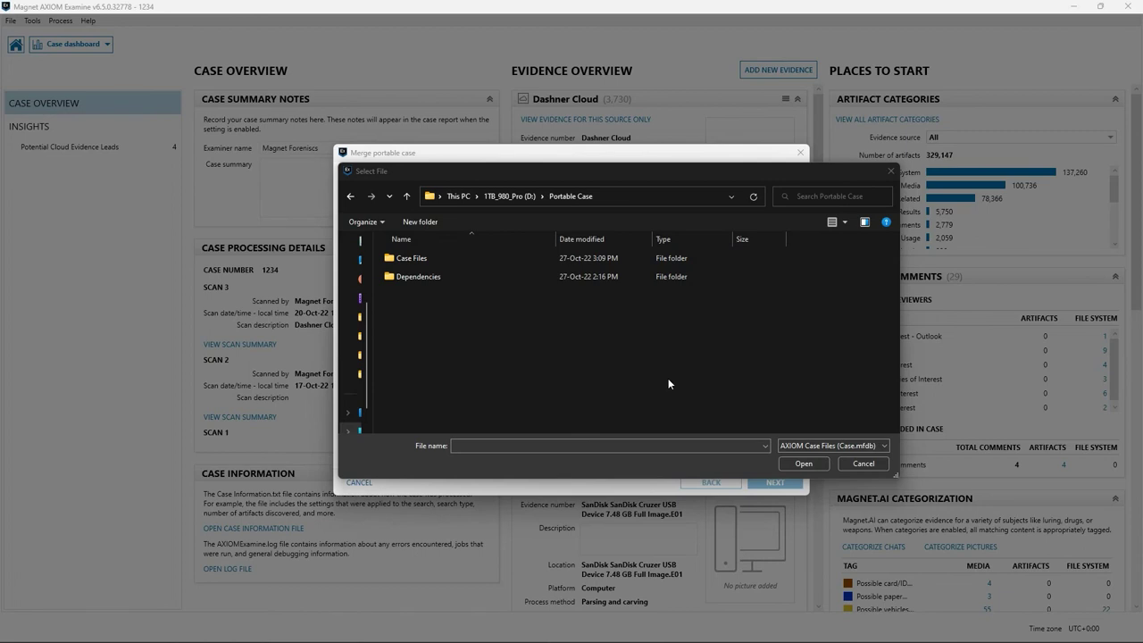
{"action": "double_click", "coordinate": [437, 261]}
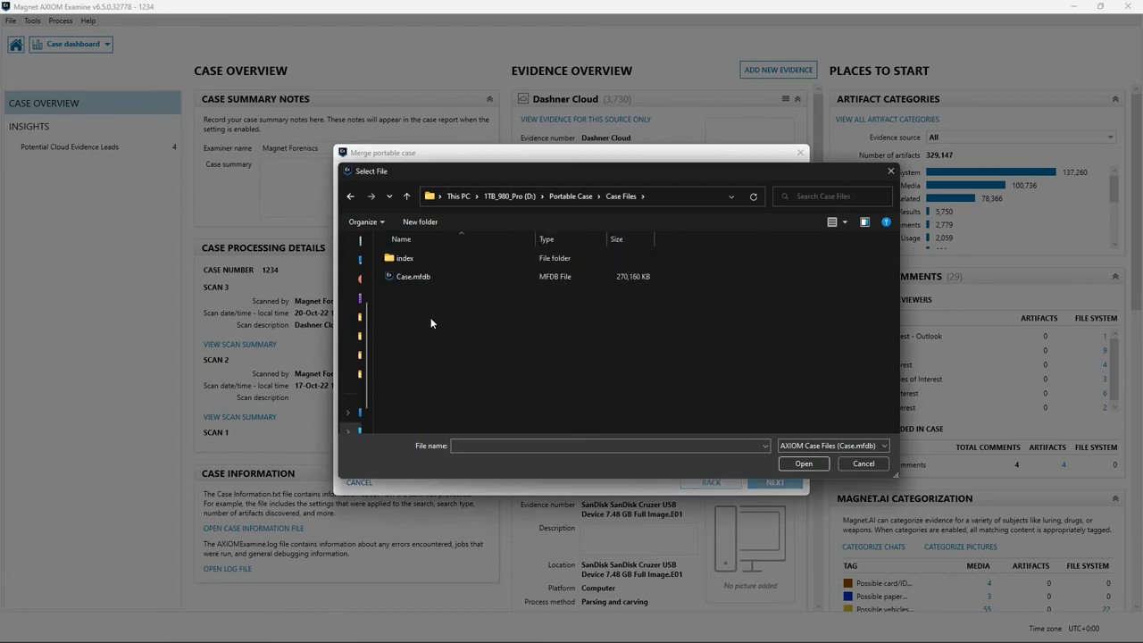
{"action": "left_click", "coordinate": [437, 278]}
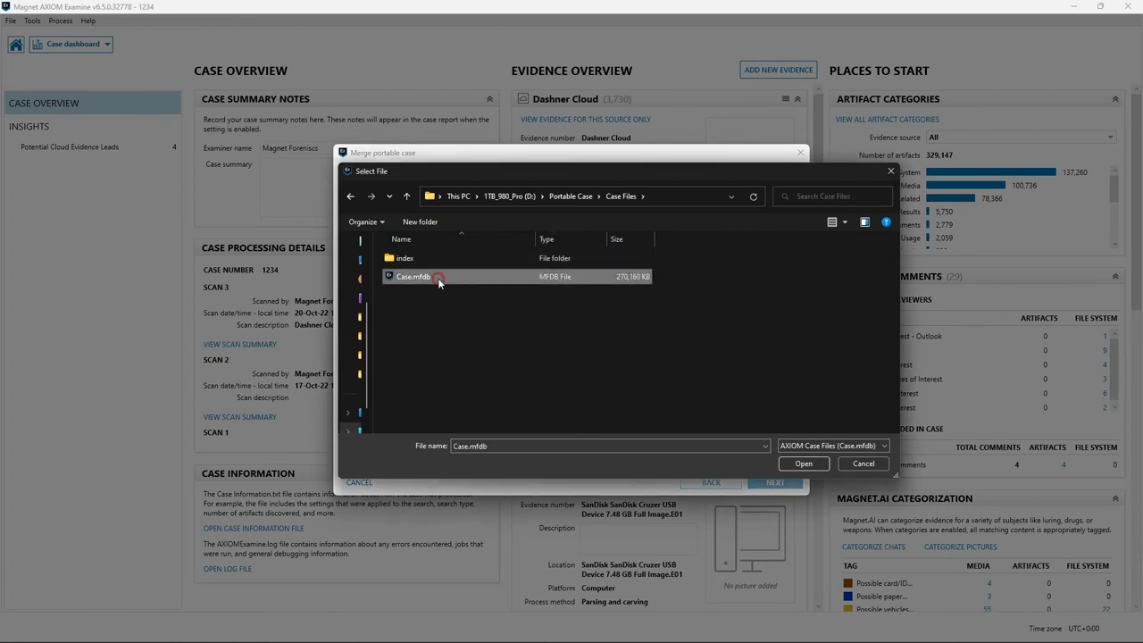
{"action": "left_click", "coordinate": [798, 464]}
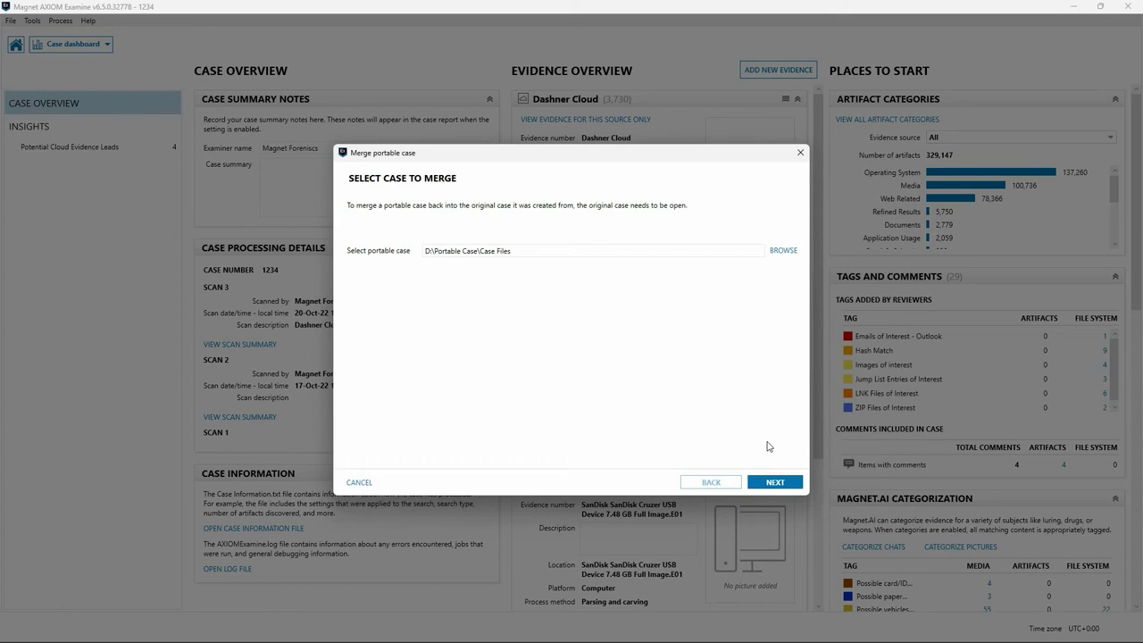
{"action": "left_click", "coordinate": [773, 483]}
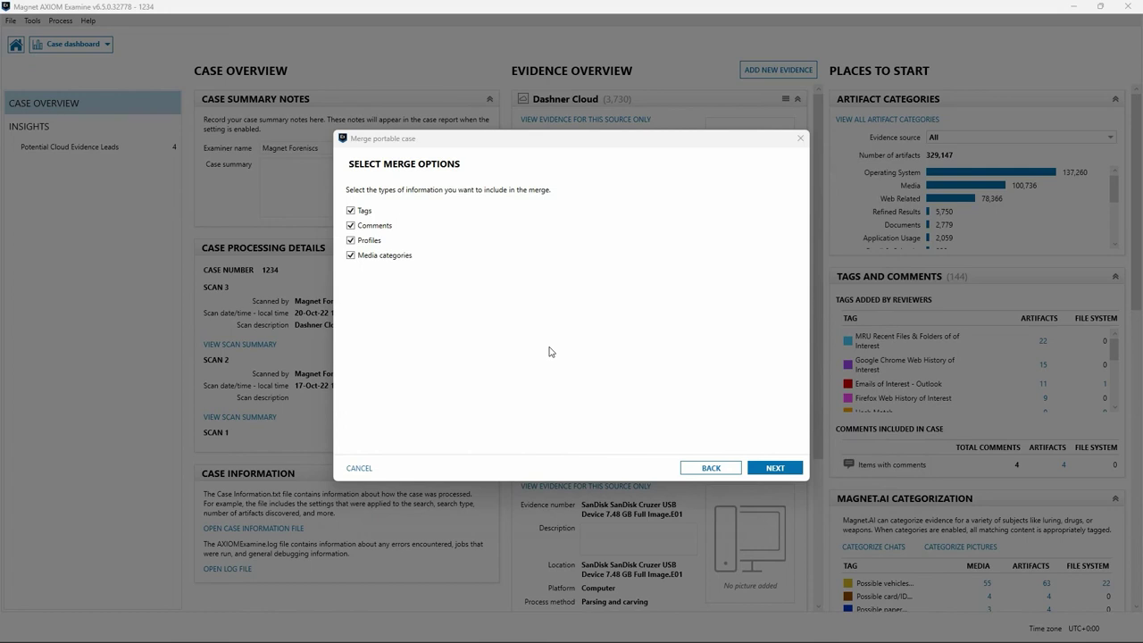
- Exclude Comments and Profiles from the merge, keeping only Tags and Media categories
{"action": "left_click", "coordinate": [372, 228]}
{"action": "left_click", "coordinate": [369, 243]}
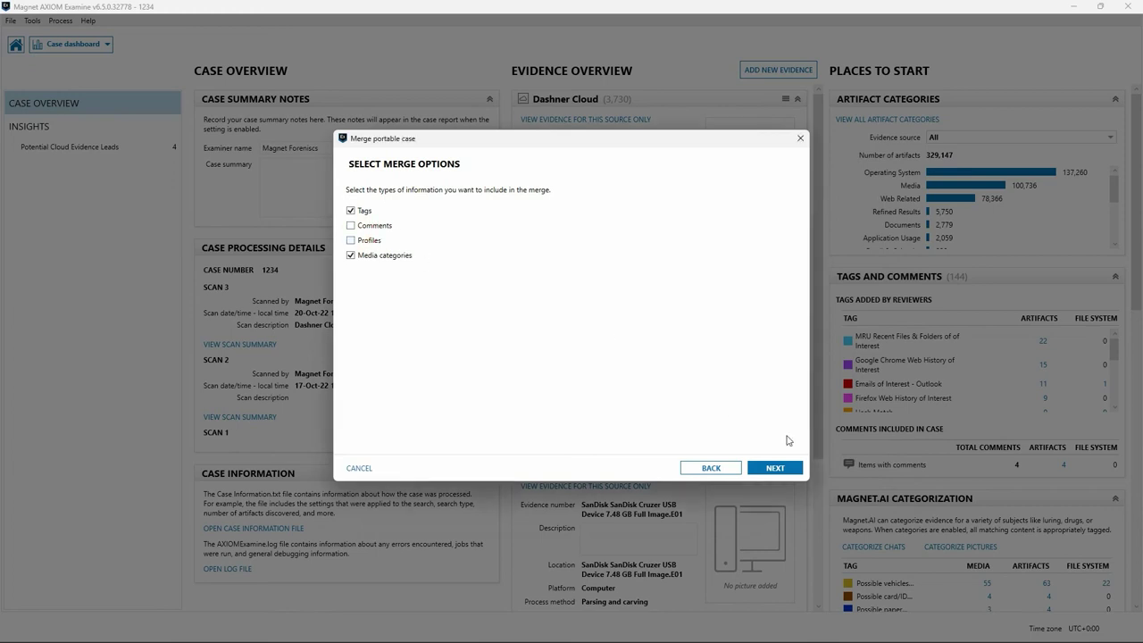
{"action": "left_click", "coordinate": [775, 468]}
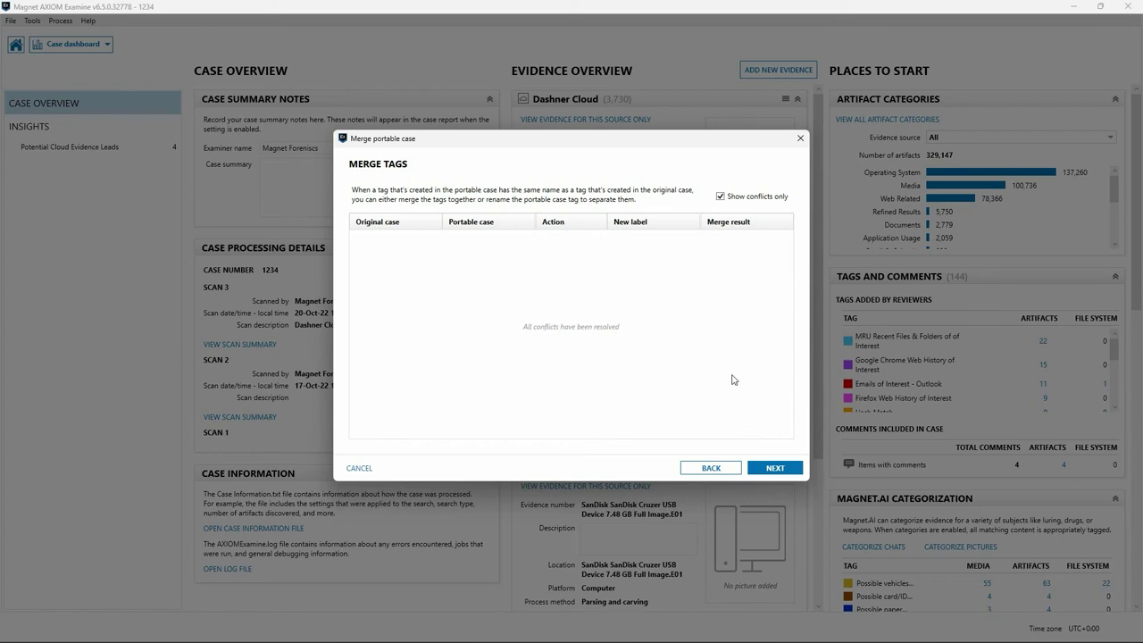
- List all tags instead of conflicts only, accept the tag and media category settings, and merge the portable case
{"action": "left_click", "coordinate": [719, 197]}
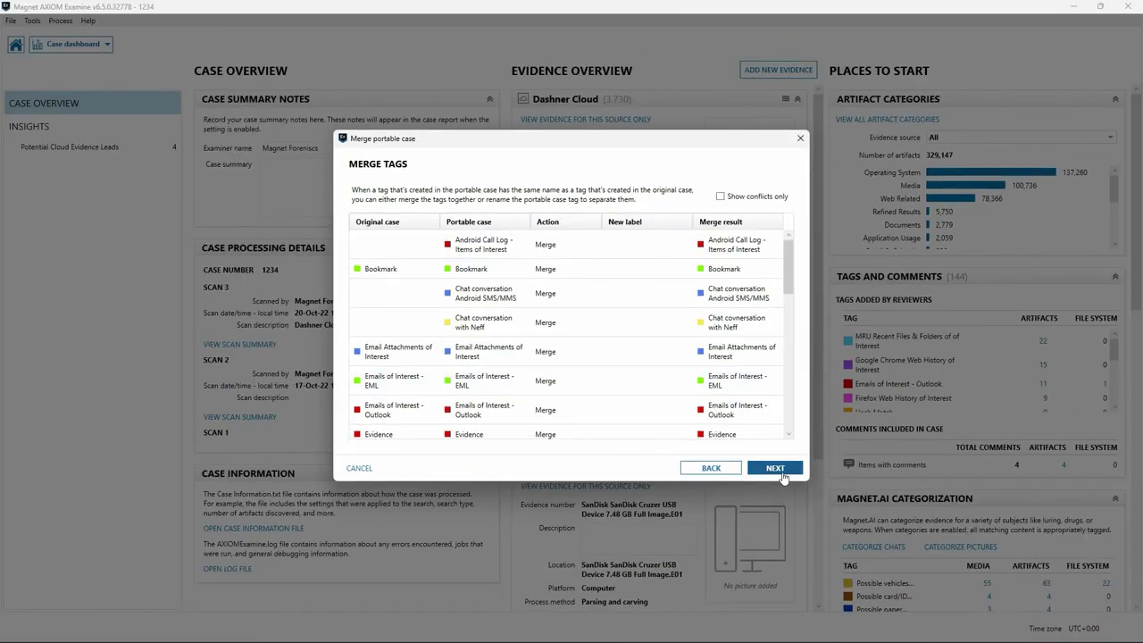
{"action": "left_click", "coordinate": [780, 468]}
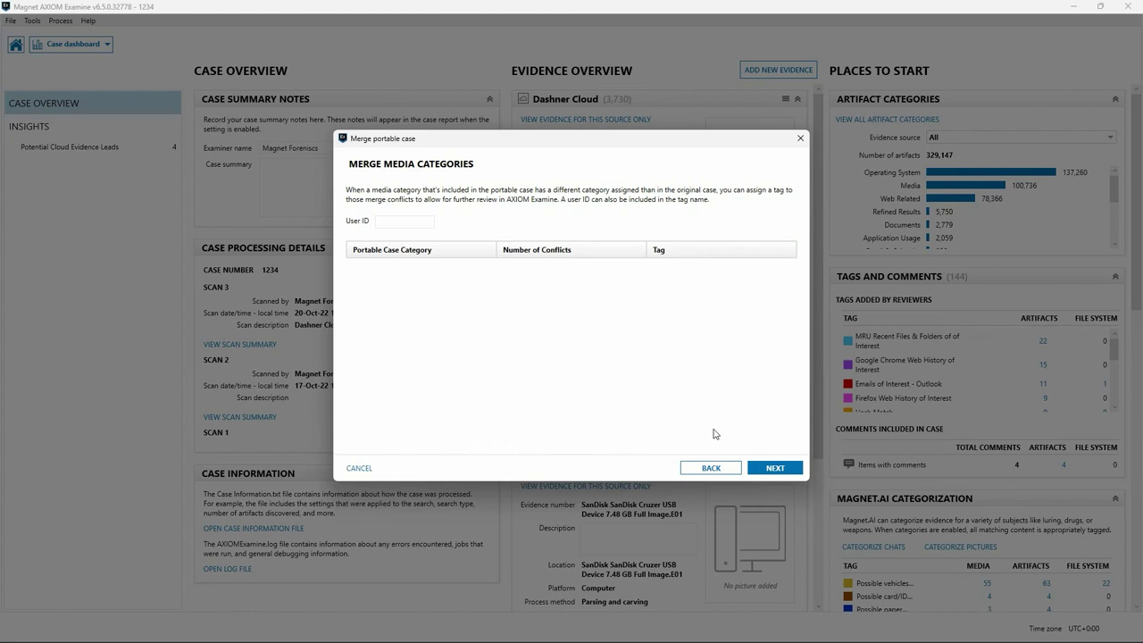
{"action": "left_click", "coordinate": [773, 470]}
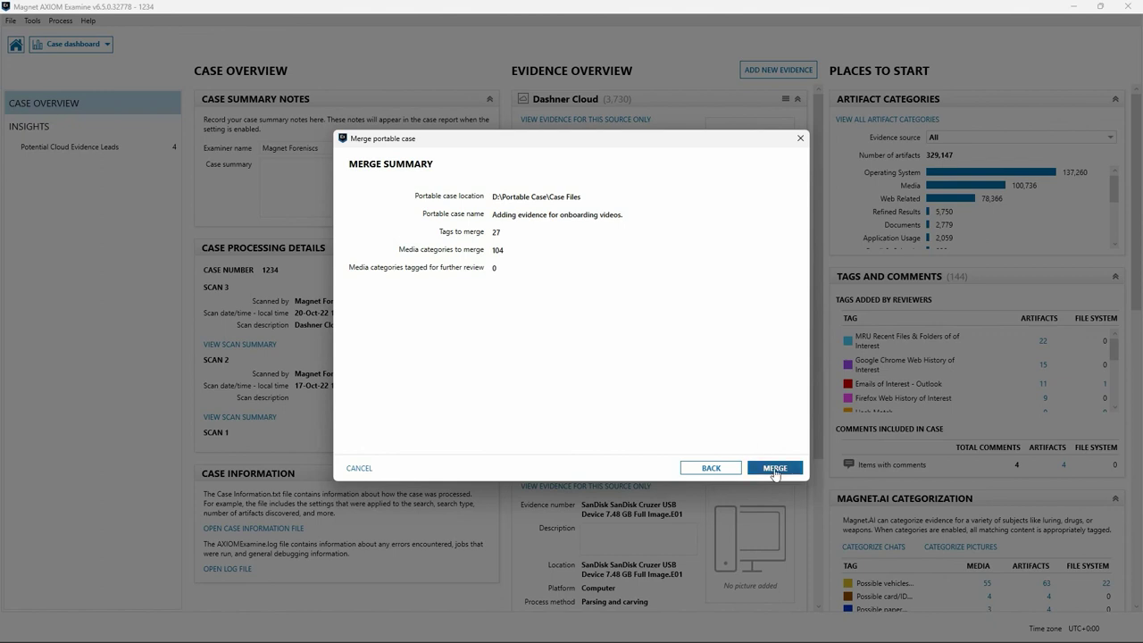
{"action": "left_click", "coordinate": [776, 470]}
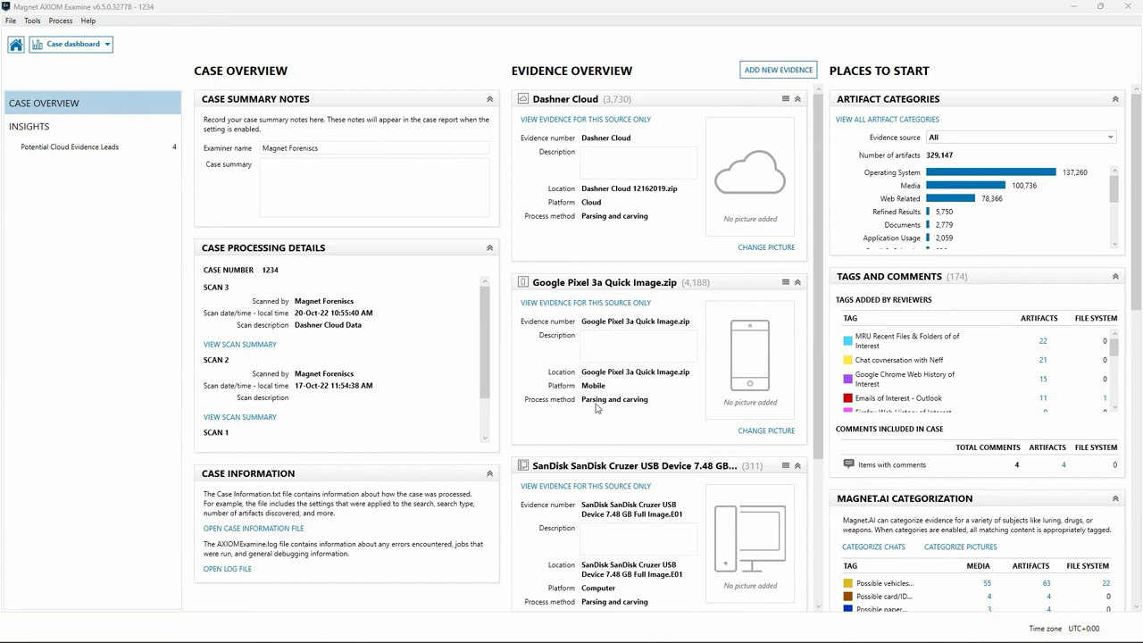
- Switch to the Artifacts explorer and review the merged tags in the Tags and comments filter without applying any
{"action": "left_click", "coordinate": [71, 45]}
{"action": "left_click", "coordinate": [75, 77]}
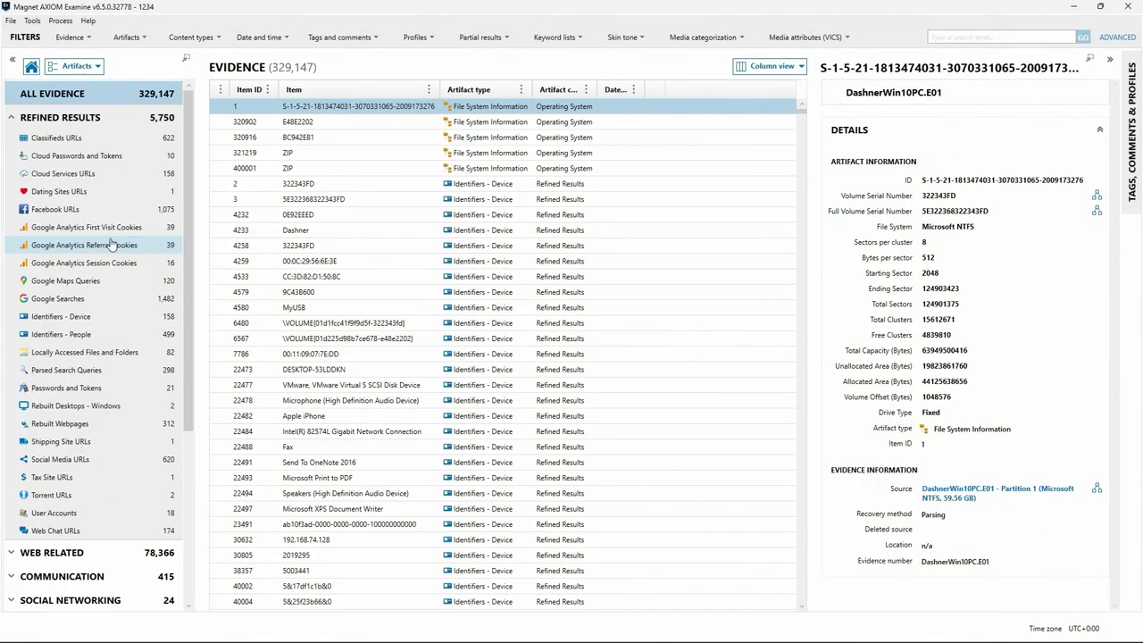
{"action": "left_click", "coordinate": [343, 37]}
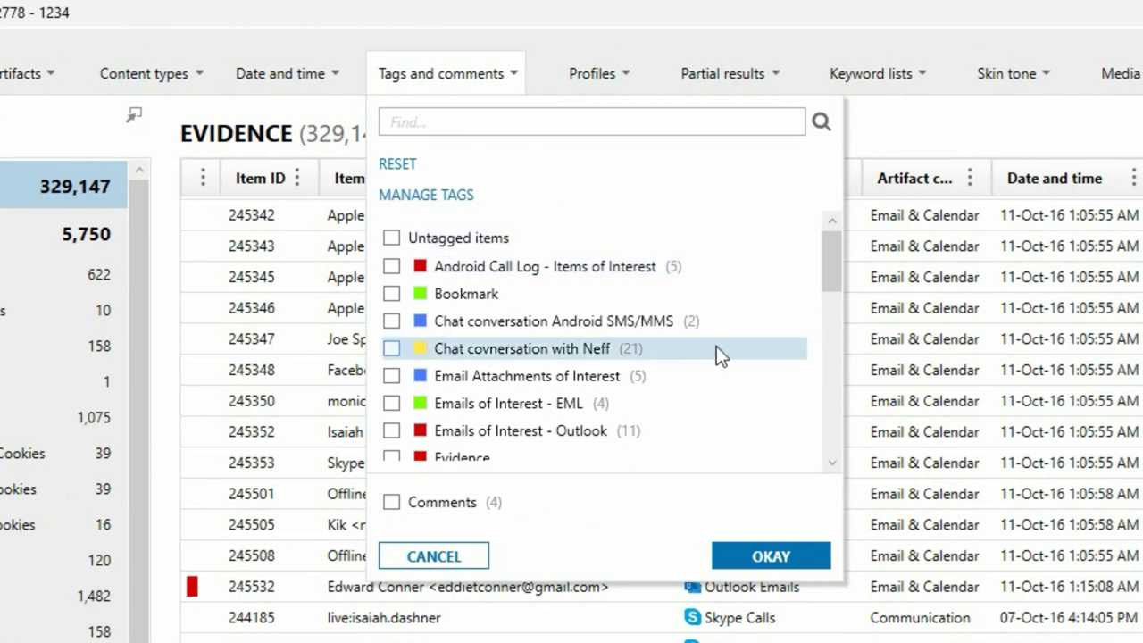
{"action": "left_click_drag", "start_coordinate": [828, 261], "coordinate": [814, 460]}
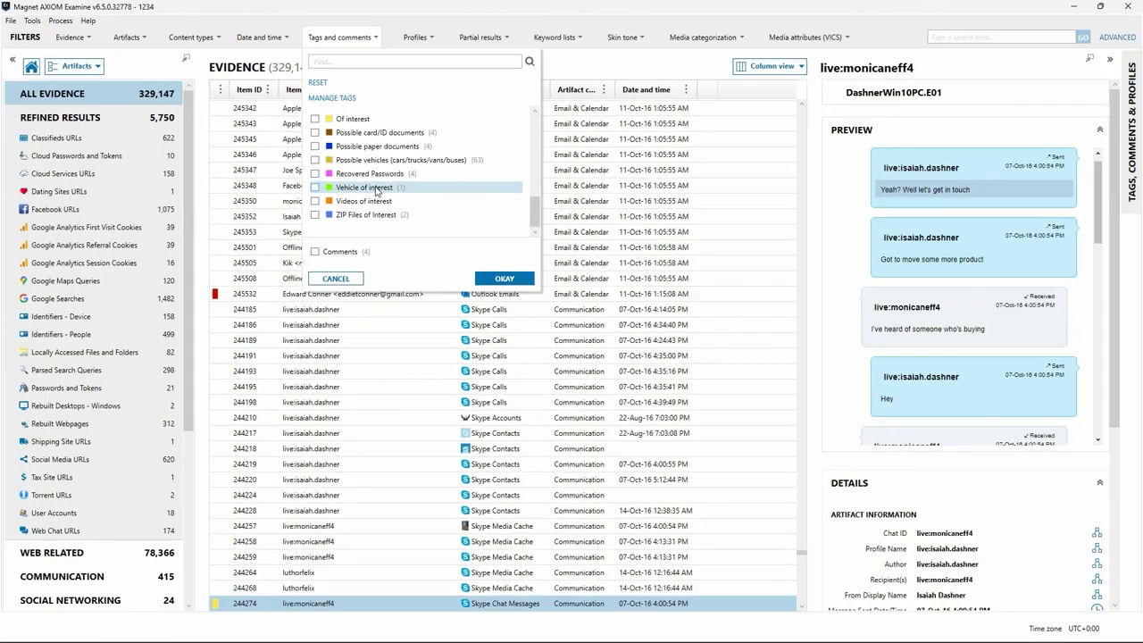
{"action": "key", "text": "Escape"}
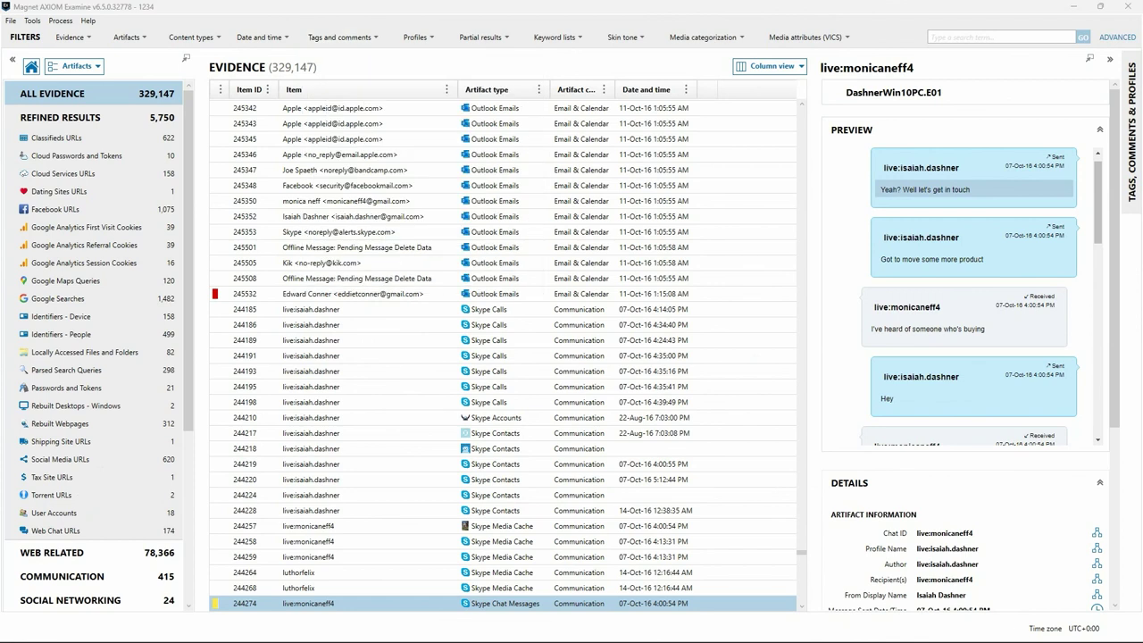